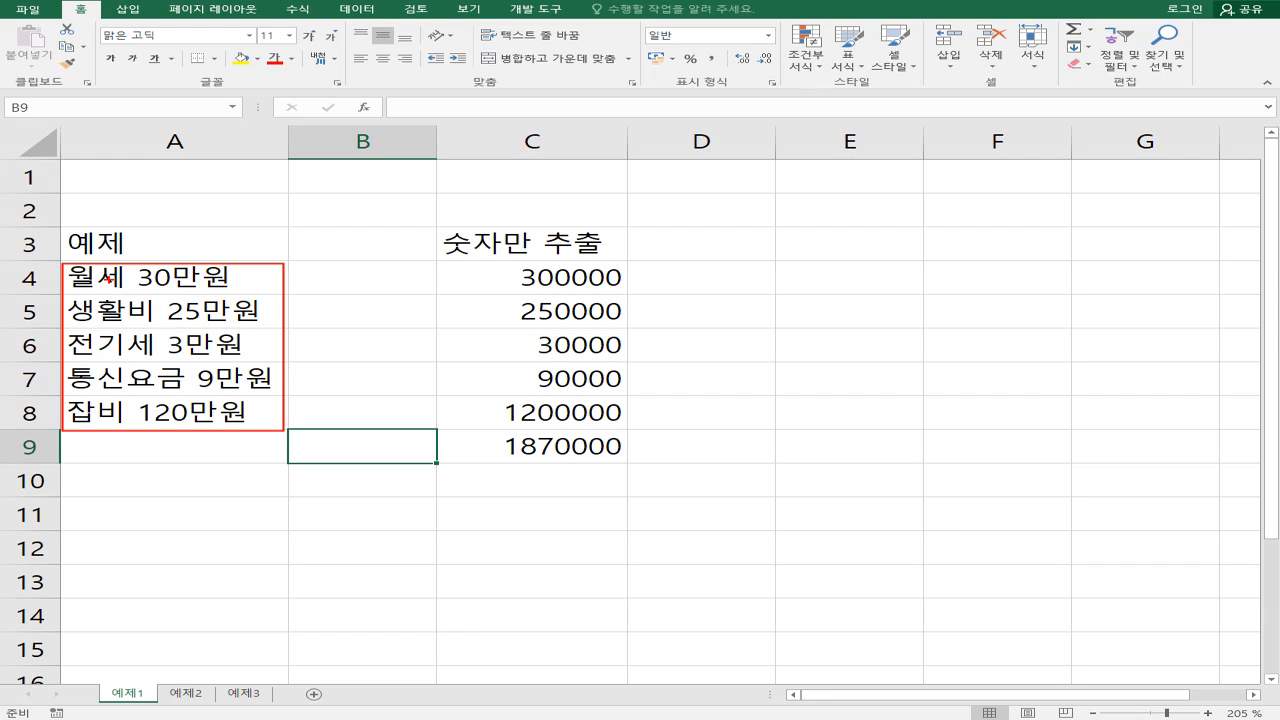
- Examine the example expense texts in A4:A8
{"action": "left_click_drag", "start_coordinate": [67, 264], "coordinate": [151, 430]}
{"action": "left_click_drag", "start_coordinate": [150, 268], "coordinate": [268, 424]}
{"action": "key", "text": "Escape"}
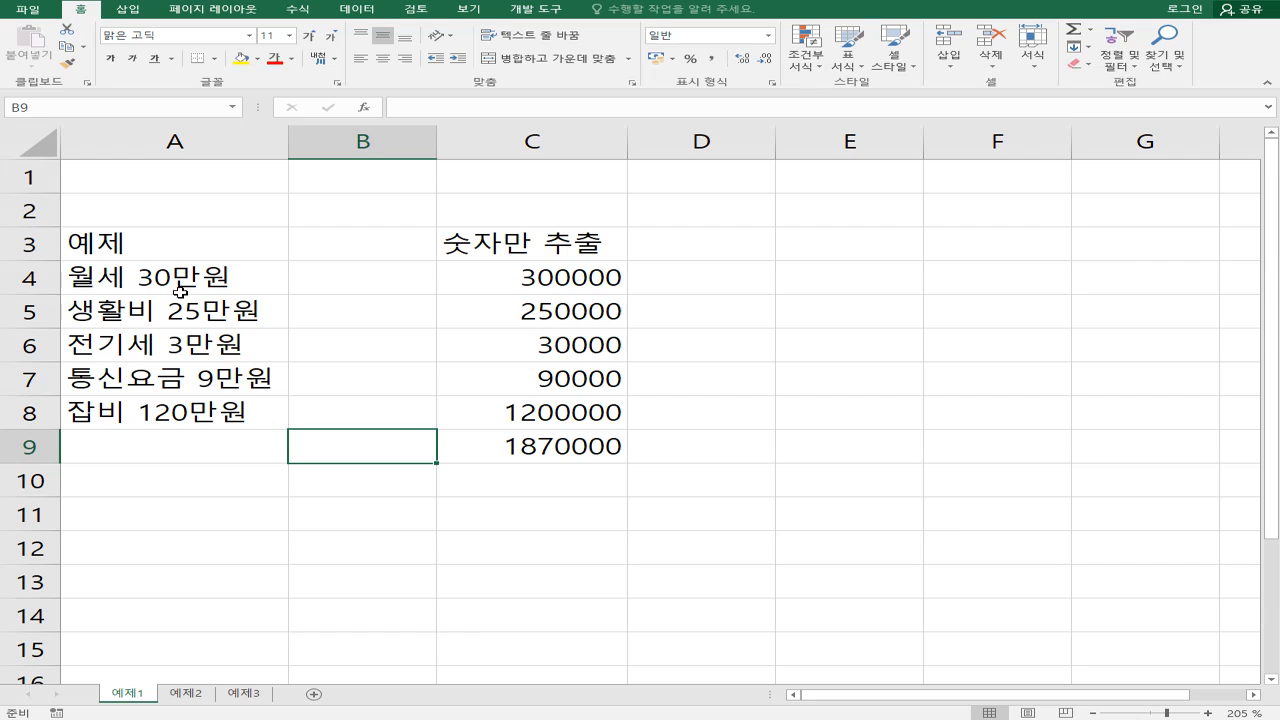
{"action": "left_click_drag", "start_coordinate": [180, 292], "coordinate": [182, 410]}
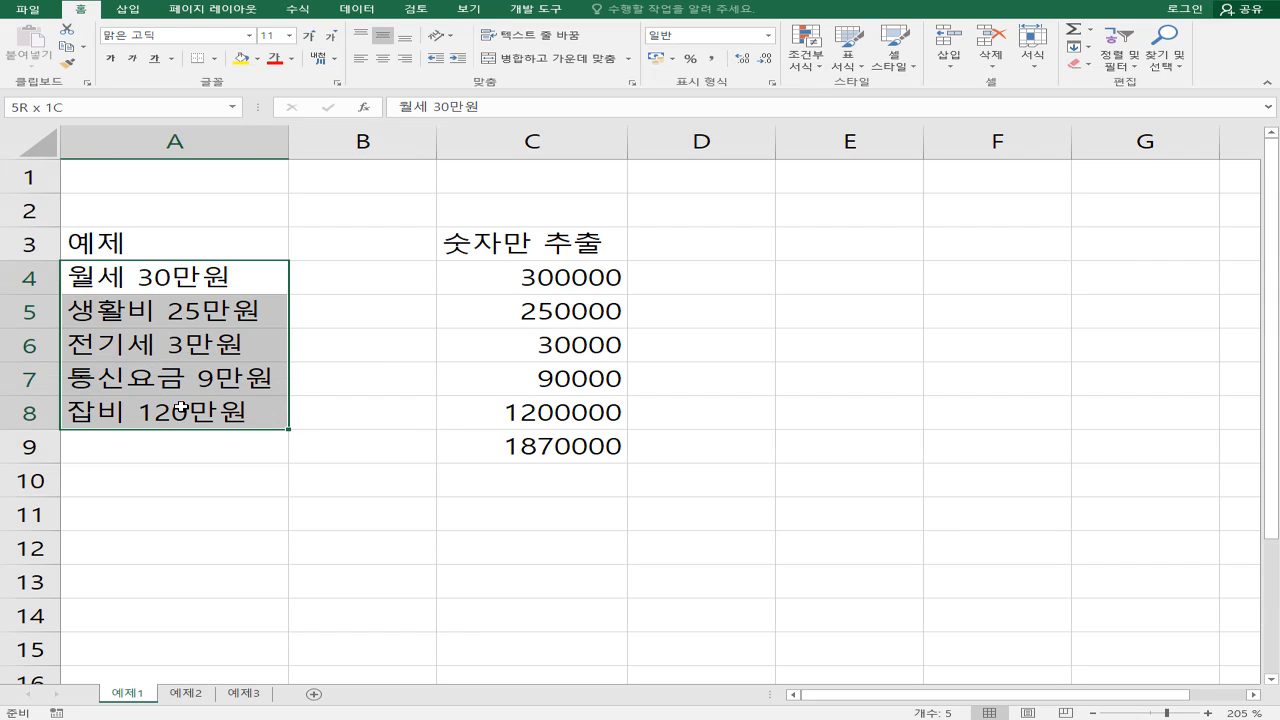
{"action": "left_click", "coordinate": [176, 282]}
{"action": "left_click_drag", "start_coordinate": [176, 282], "coordinate": [171, 408]}
{"action": "left_click", "coordinate": [182, 280]}
{"action": "left_click_drag", "start_coordinate": [182, 280], "coordinate": [184, 410]}
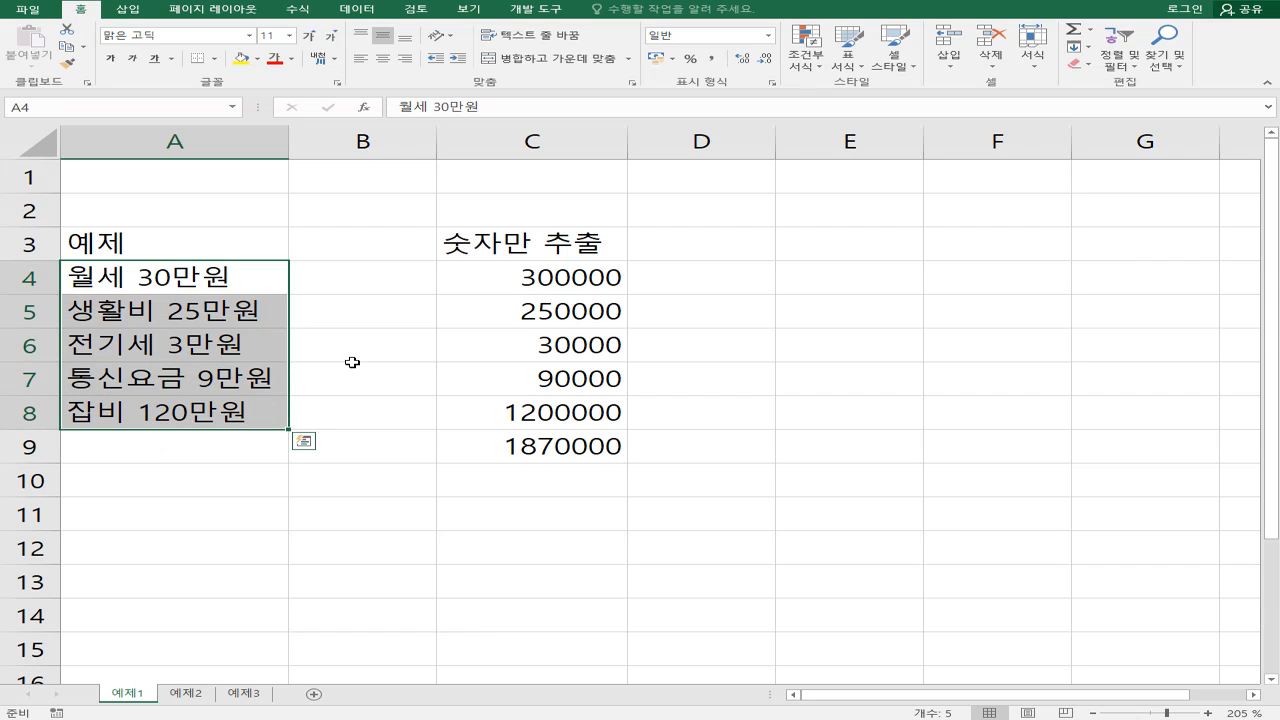
- Review the extracted numbers in C4:C8 and compare the formula in C4 with the spaces and 만원 endings in column A
{"action": "left_click_drag", "start_coordinate": [493, 281], "coordinate": [523, 421]}
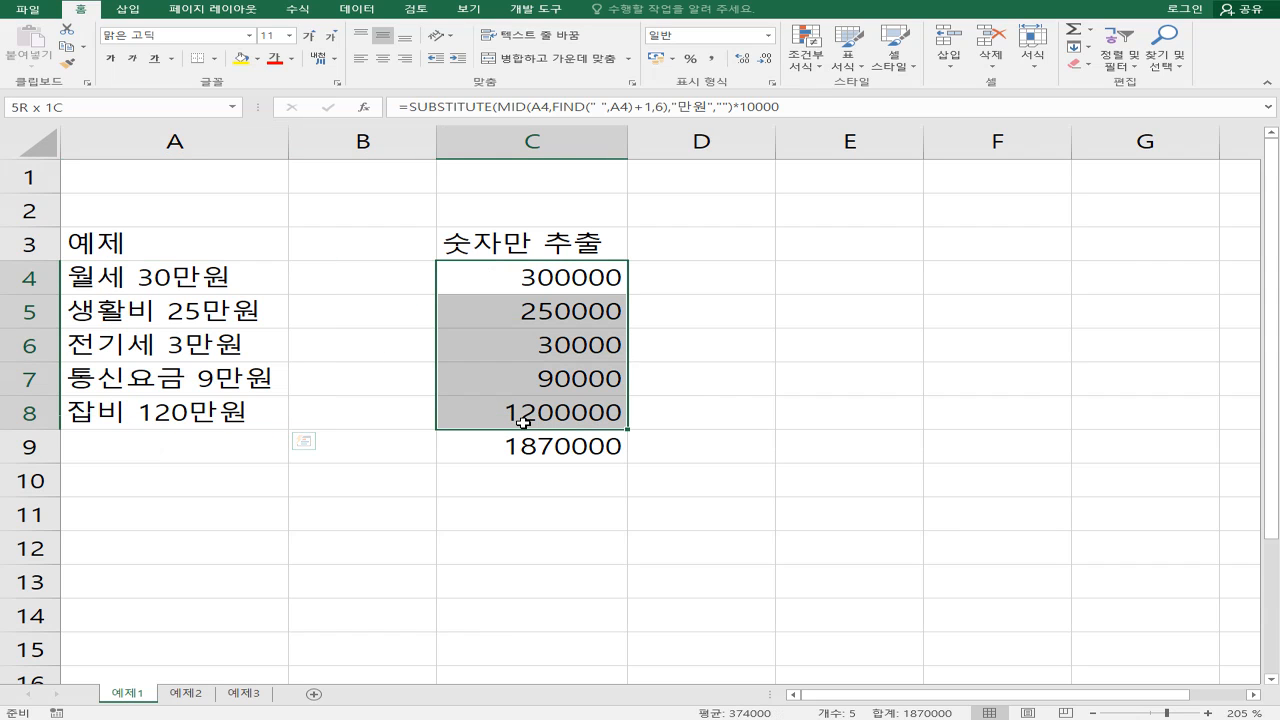
{"action": "left_click_drag", "start_coordinate": [520, 288], "coordinate": [506, 410]}
{"action": "left_click_drag", "start_coordinate": [506, 280], "coordinate": [510, 402]}
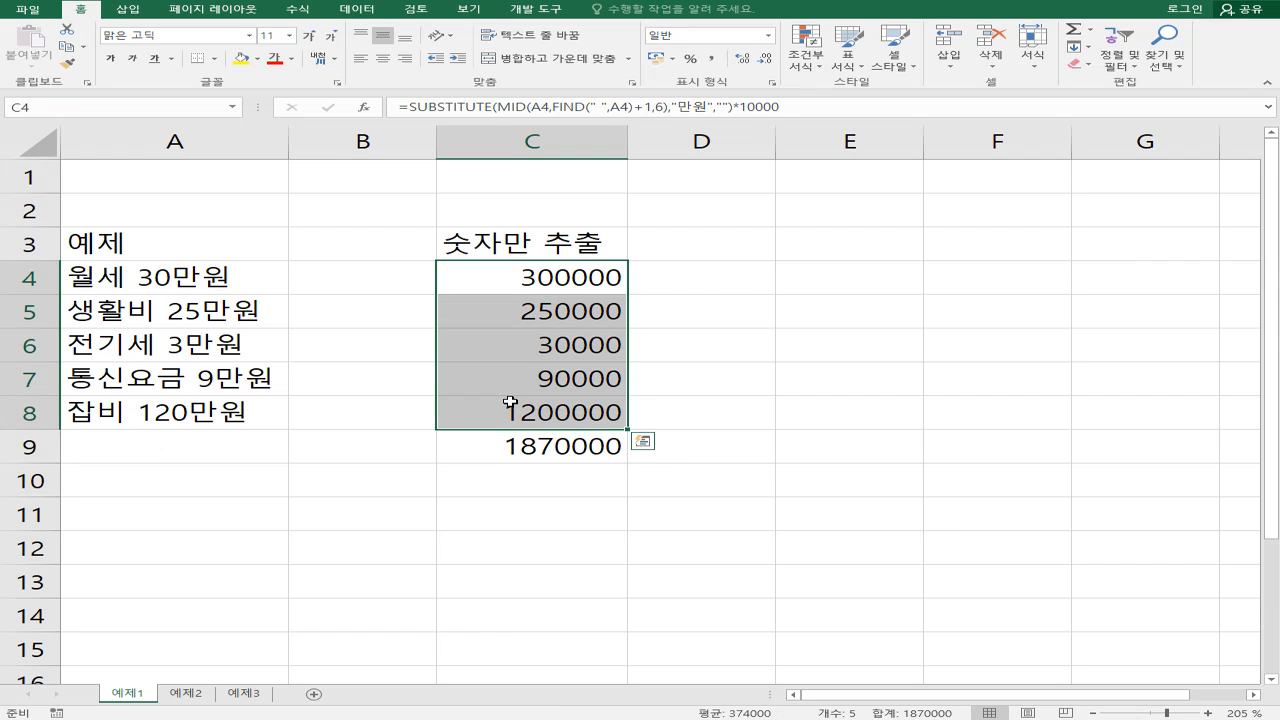
{"action": "left_click", "coordinate": [518, 278]}
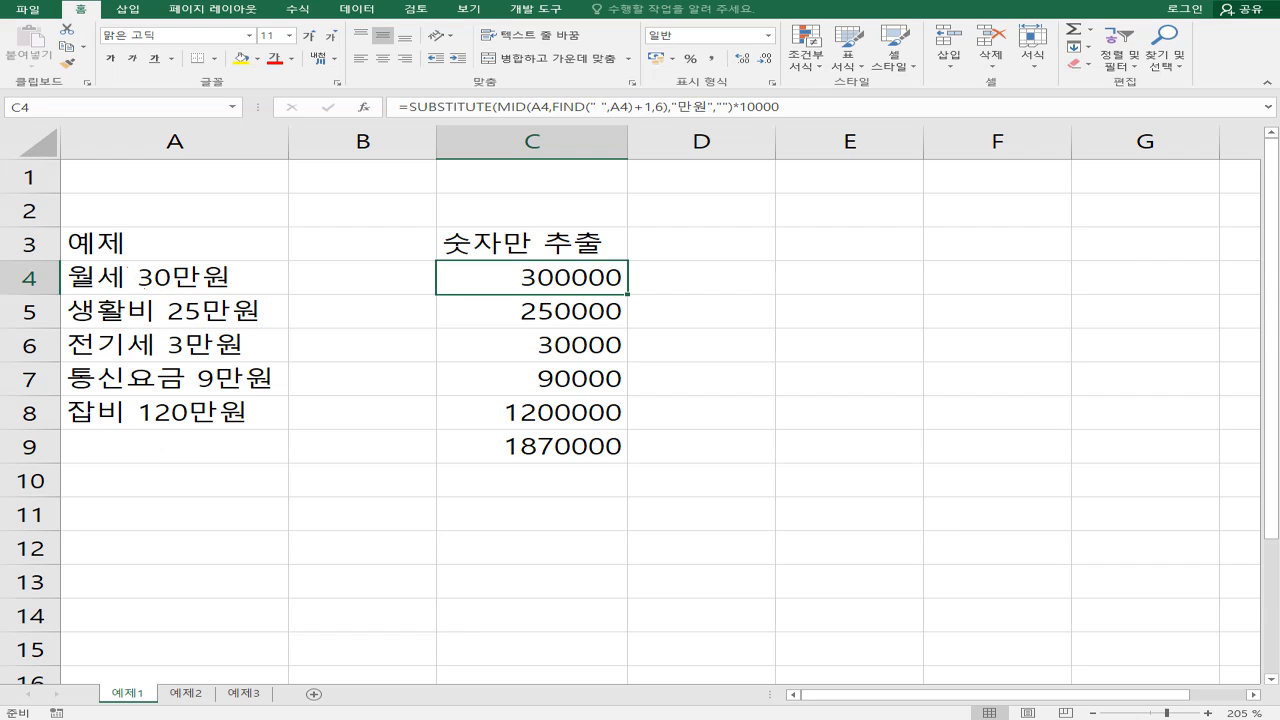
{"action": "left_click_drag", "start_coordinate": [155, 301], "coordinate": [166, 356]}
{"action": "mouse_move", "coordinate": [141, 250]}
{"action": "left_mouse_down"}
{"action": "mouse_move", "coordinate": [141, 291]}
{"action": "mouse_move", "coordinate": [231, 257]}
{"action": "mouse_move", "coordinate": [150, 276]}
{"action": "mouse_move", "coordinate": [216, 272]}
{"action": "mouse_move", "coordinate": [206, 294]}
{"action": "mouse_move", "coordinate": [232, 290]}
{"action": "mouse_move", "coordinate": [256, 314]}
{"action": "left_mouse_up"}
{"action": "left_click_drag", "start_coordinate": [204, 356], "coordinate": [232, 356]}
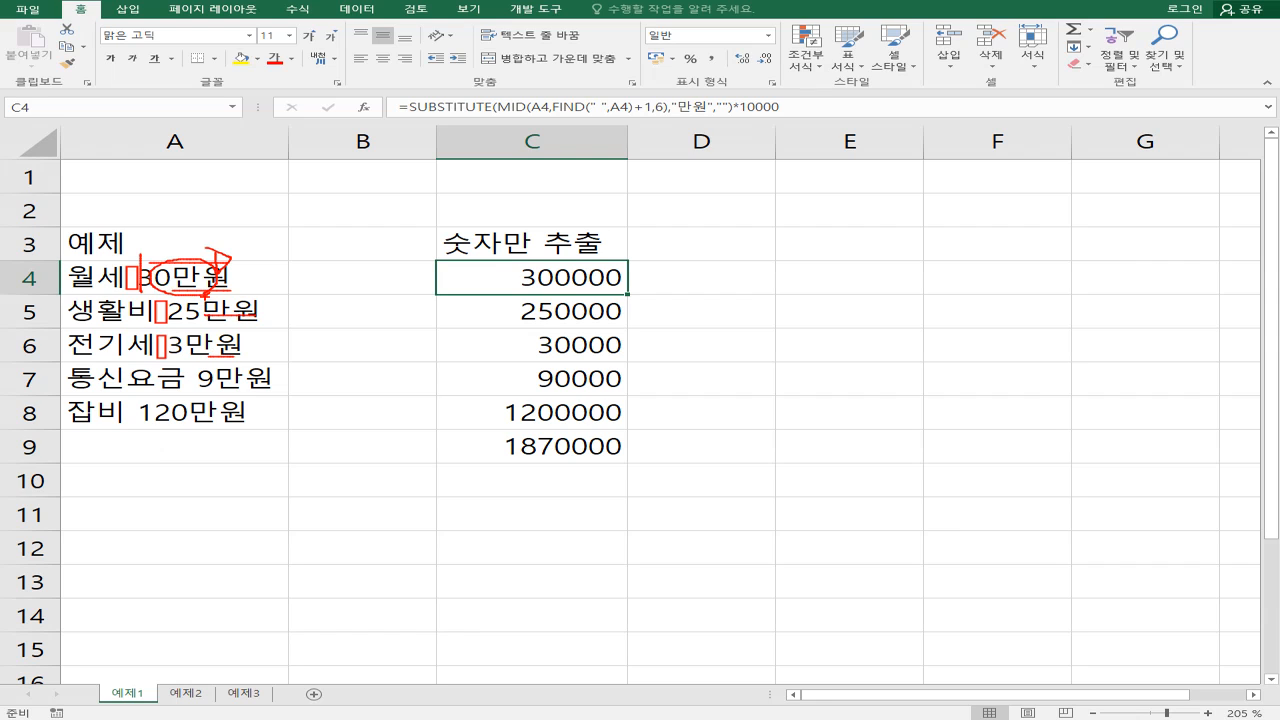
{"action": "key", "text": "Escape"}
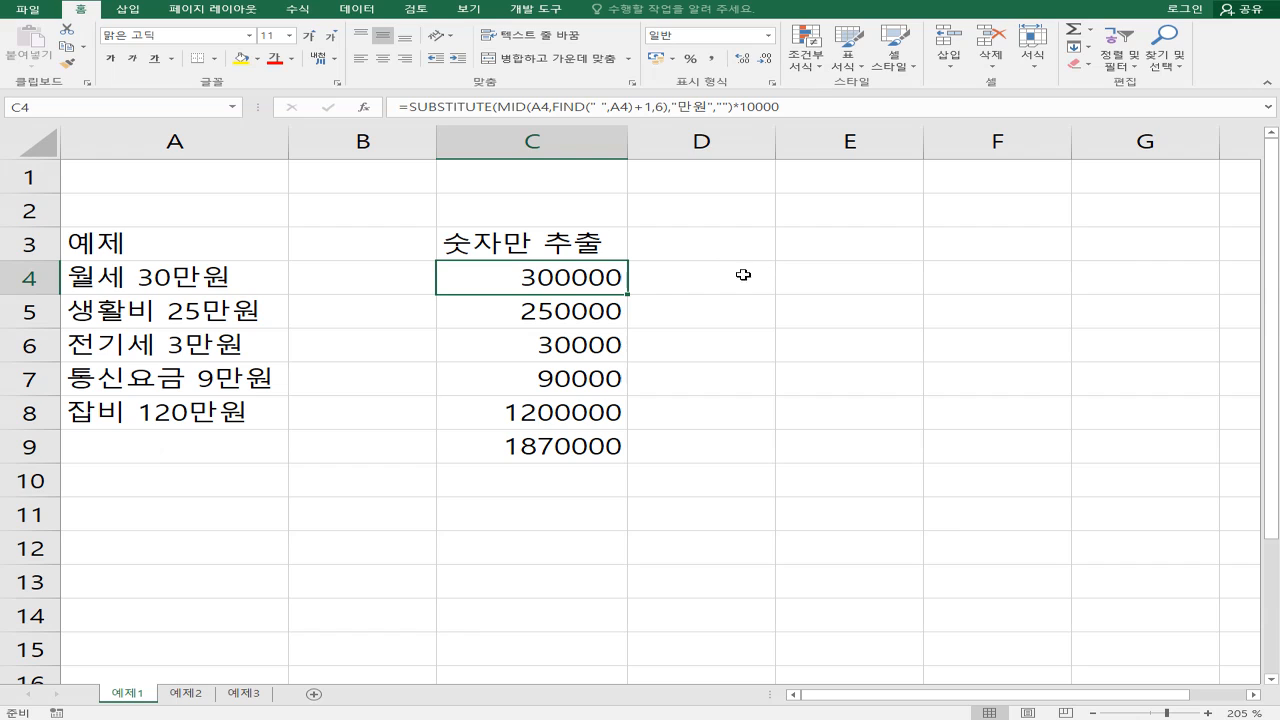
- Start a MID formula in cell E4
{"action": "left_click", "coordinate": [796, 282]}
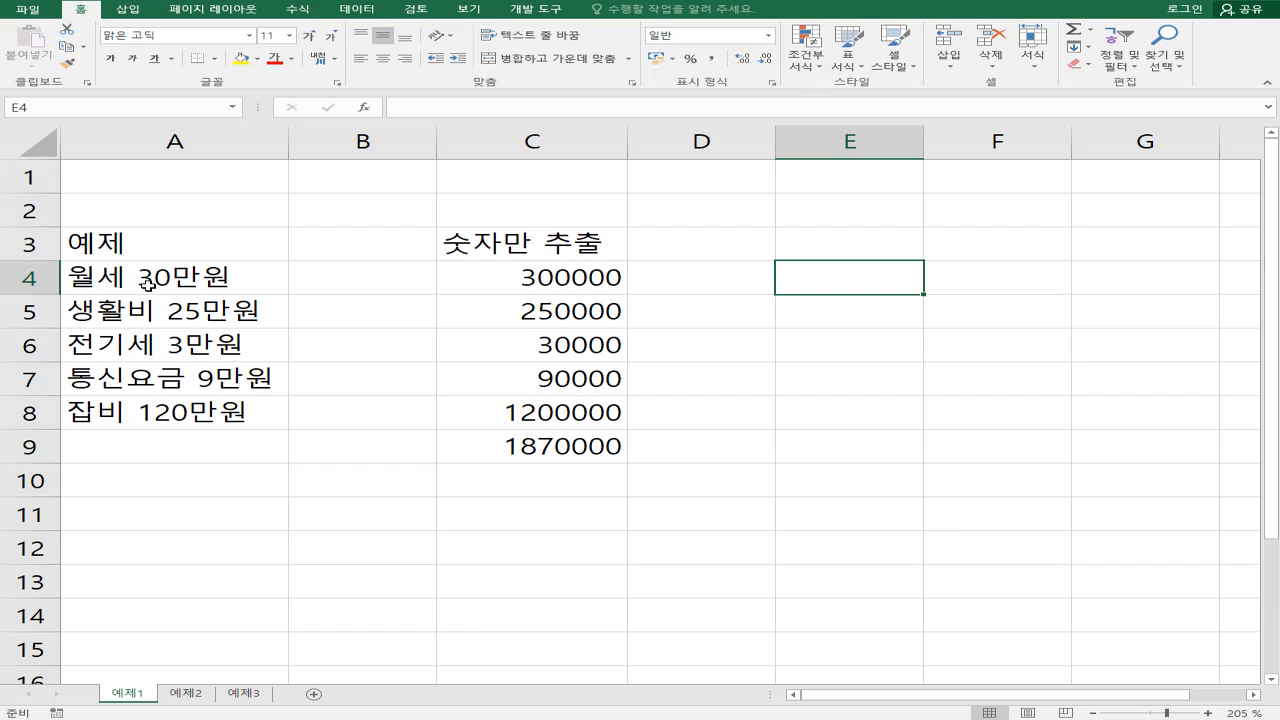
{"action": "mouse_move", "coordinate": [137, 256]}
{"action": "left_mouse_down"}
{"action": "mouse_move", "coordinate": [138, 298]}
{"action": "mouse_move", "coordinate": [199, 256]}
{"action": "mouse_move", "coordinate": [185, 265]}
{"action": "mouse_move", "coordinate": [183, 246]}
{"action": "left_mouse_up"}
{"action": "key", "text": "Escape"}
{"action": "scroll", "coordinate": [744, 279], "scroll_direction": "down", "scroll_amount": 1}
{"action": "type", "text": "=ㅡㅏ"}
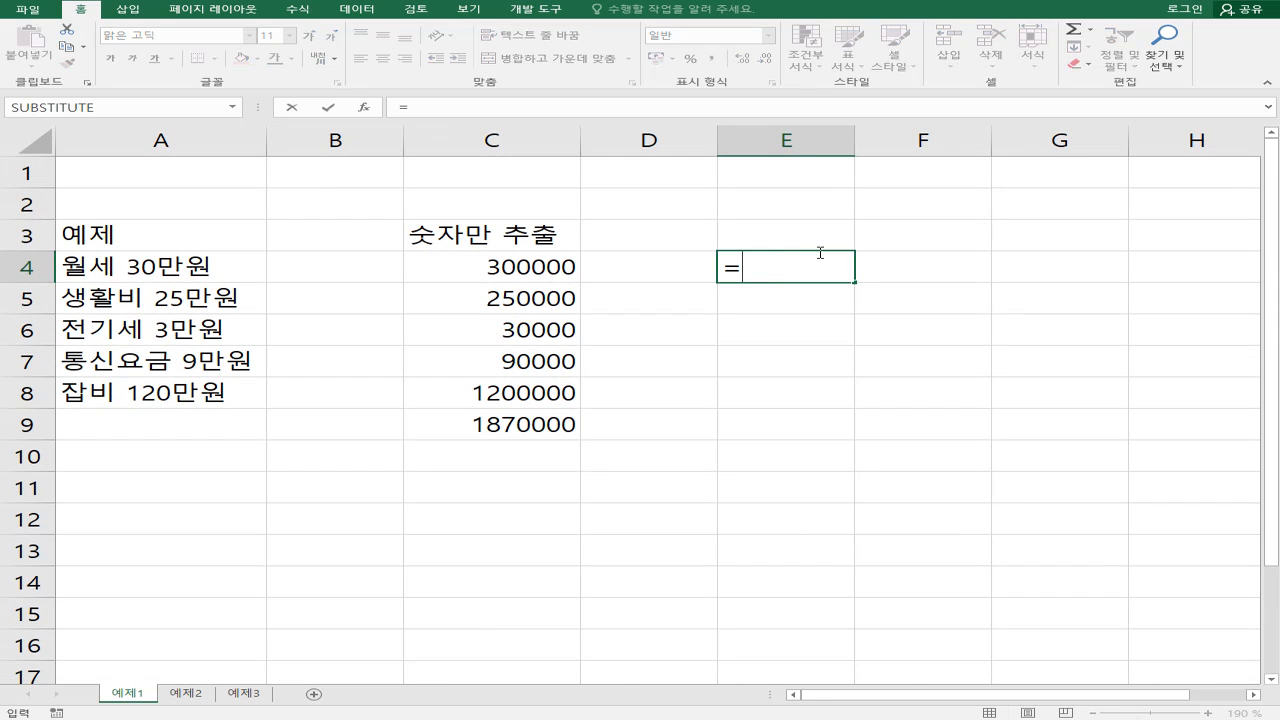
{"action": "key", "text": "BackSpace"}
{"action": "key", "text": "BackSpace"}
{"action": "type", "text": "ㅡㅏㅇ"}
{"action": "key", "text": "BackSpace"}
{"action": "key", "text": "BackSpace"}
{"action": "key", "text": "BackSpace"}
{"action": "type", "text": "mid"}
{"action": "key", "text": "Tab"}
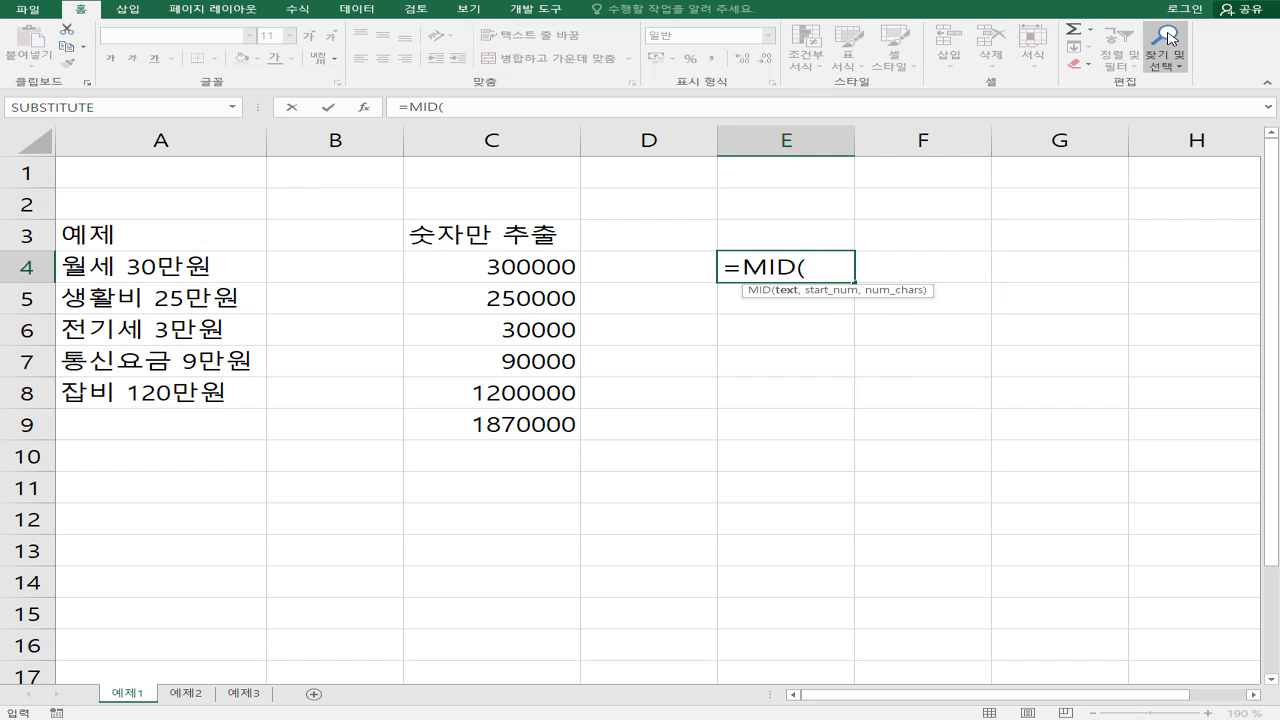
- Complete the formula in E4 as =MID(A4,4,50) to extract the text of A4 from its fourth character
{"action": "left_click", "coordinate": [163, 270]}
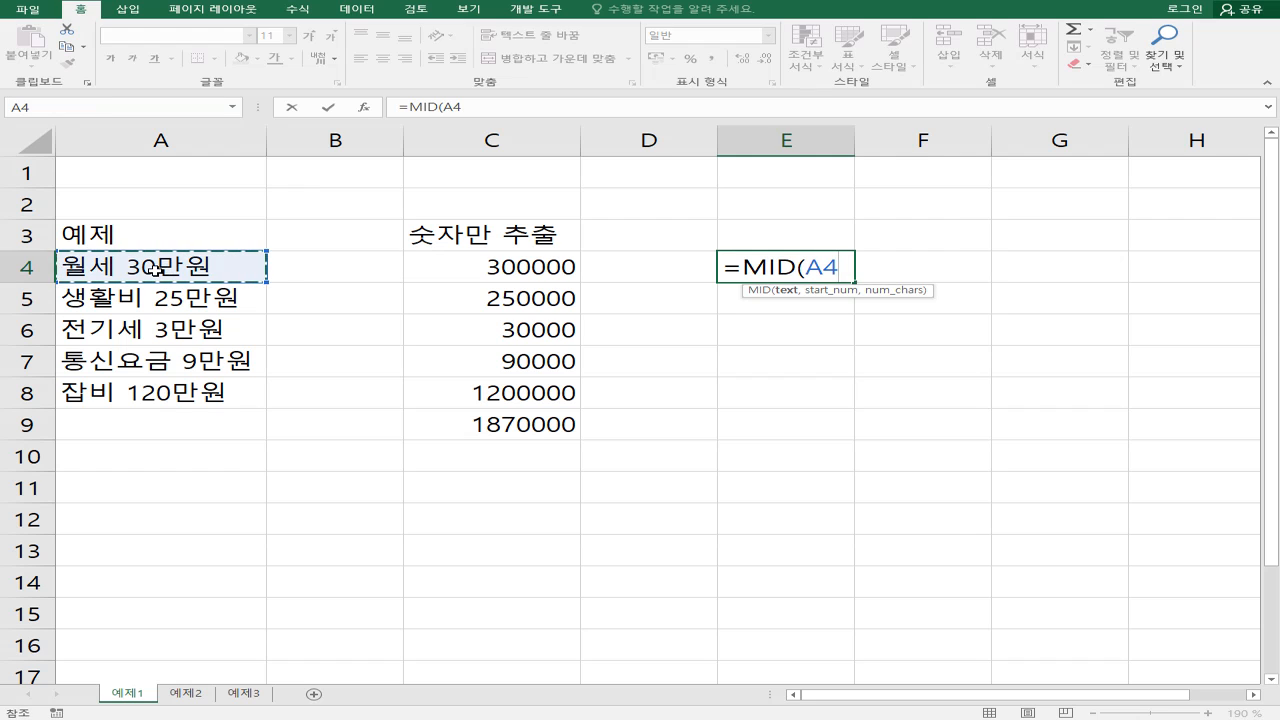
{"action": "type", "text": ",4"}
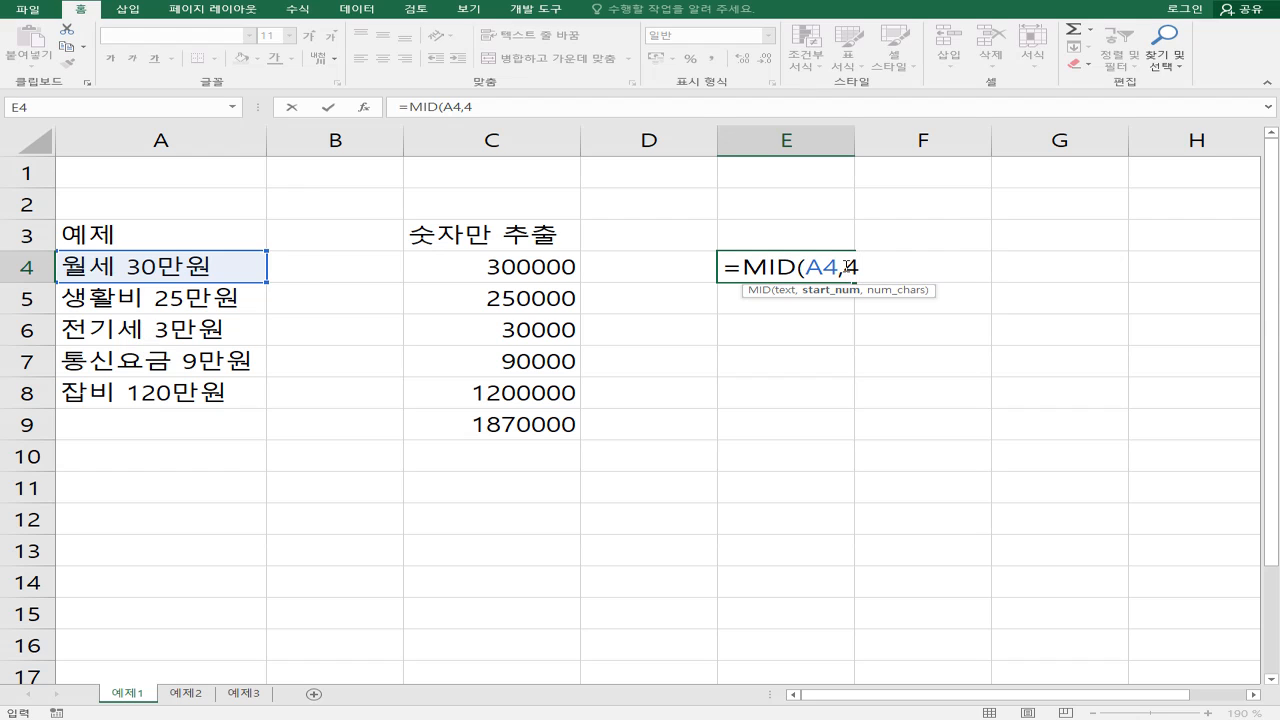
{"action": "left_click_drag", "start_coordinate": [844, 268], "coordinate": [878, 266]}
{"action": "left_click", "coordinate": [883, 266]}
{"action": "type", "text": ","}
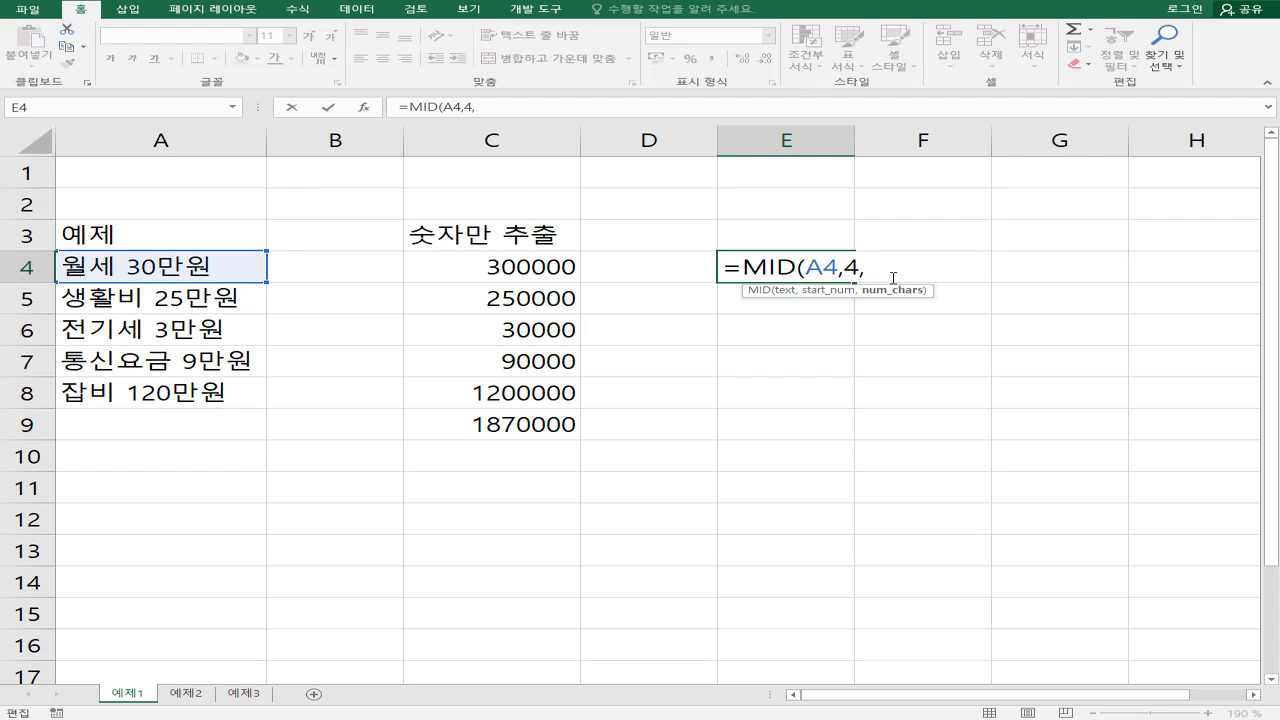
{"action": "type", "text": "50)"}
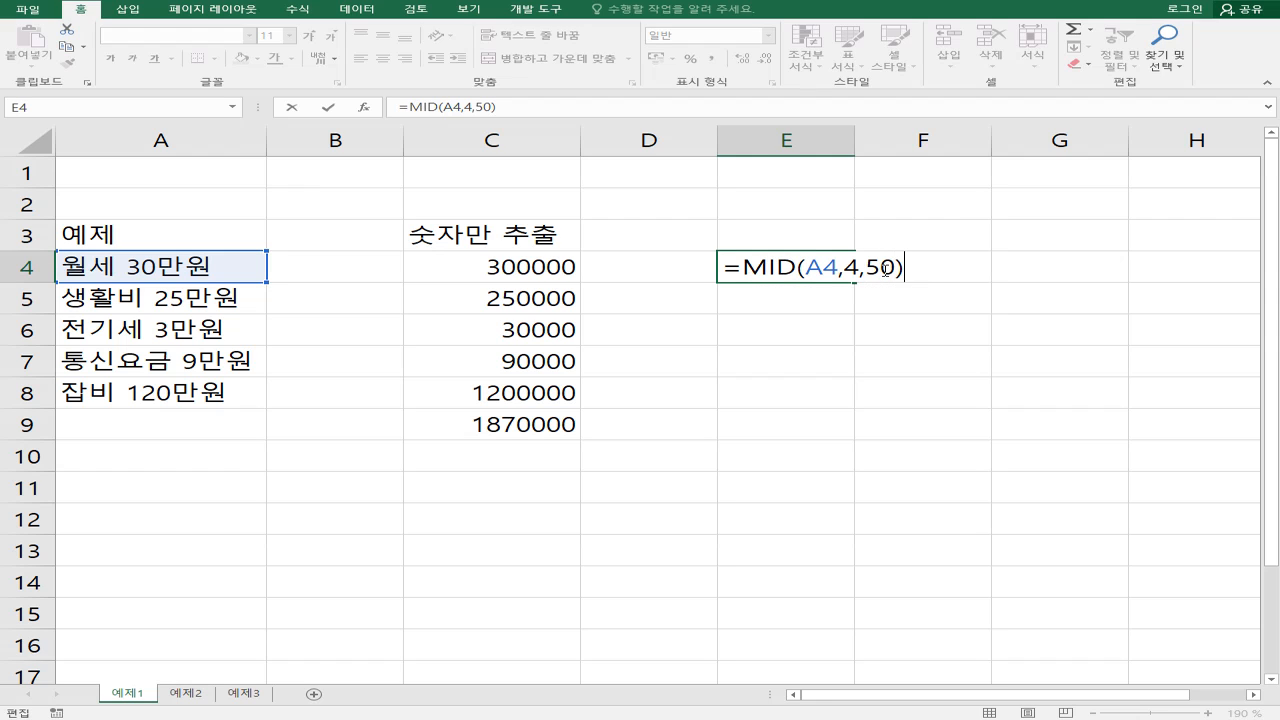
{"action": "key", "text": "Return"}
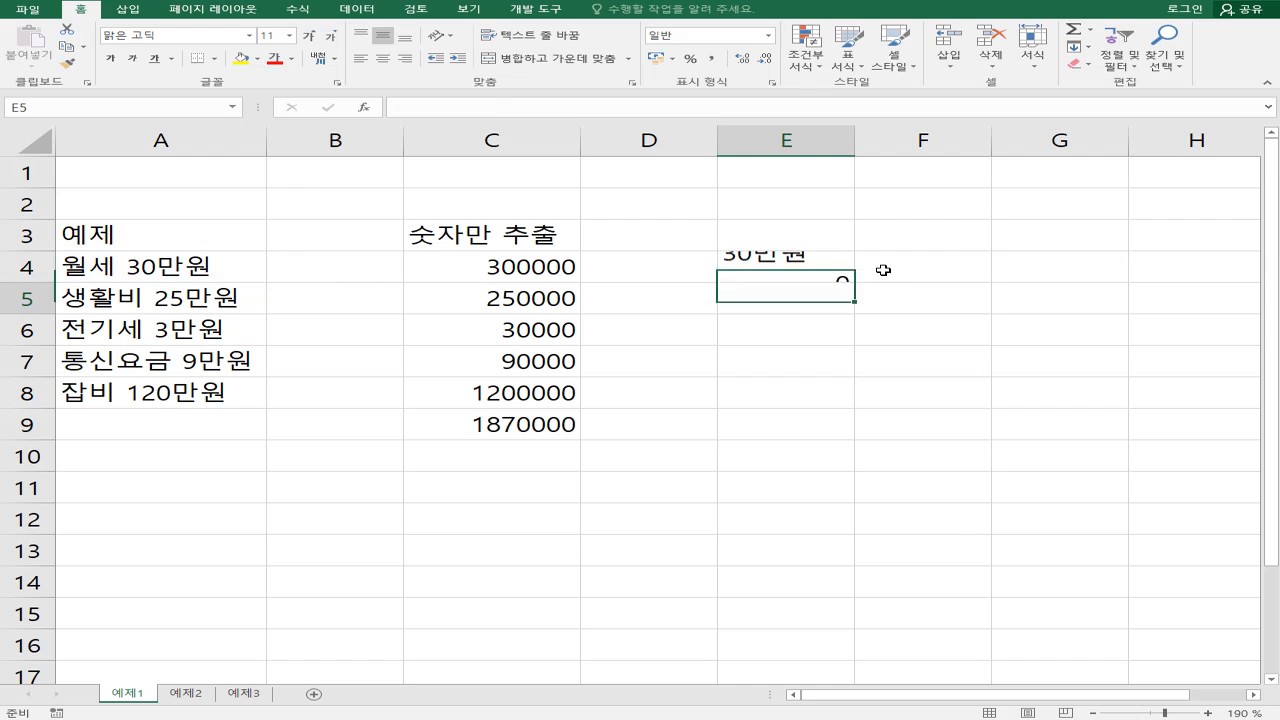
- Review the start position and character count arguments of the MID formula in E4 and clear the cell
{"action": "key", "text": "Up"}
{"action": "key", "text": "F2"}
{"action": "key", "text": "ctrl+2"}
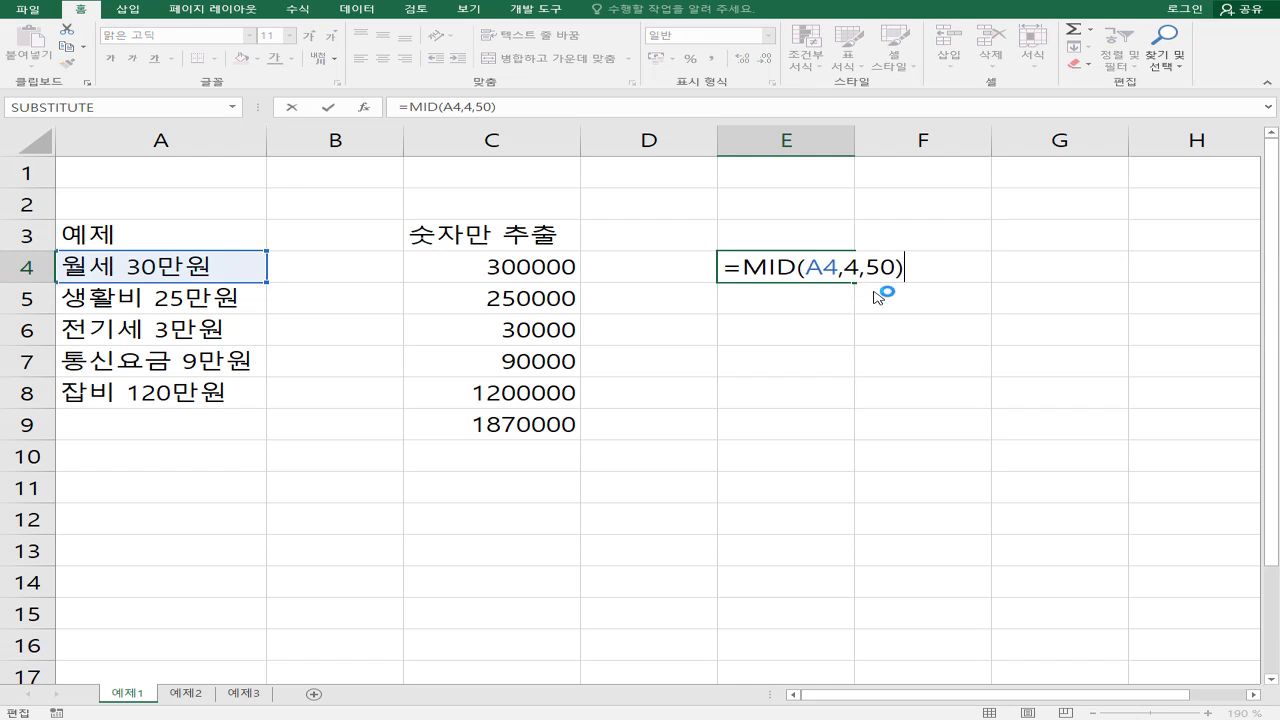
{"action": "left_click_drag", "start_coordinate": [864, 254], "coordinate": [899, 281]}
{"action": "mouse_move", "coordinate": [127, 257]}
{"action": "left_mouse_down"}
{"action": "mouse_move", "coordinate": [250, 276]}
{"action": "mouse_move", "coordinate": [229, 282]}
{"action": "left_mouse_up"}
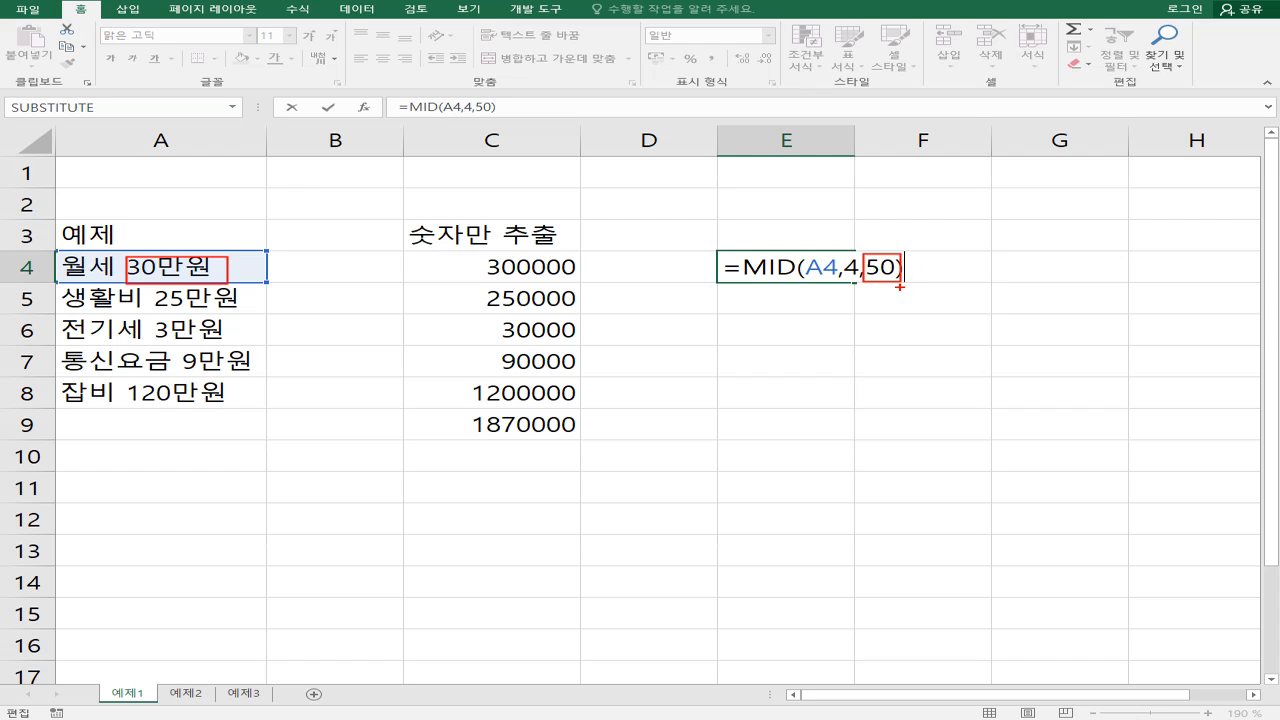
{"action": "key", "text": "Escape"}
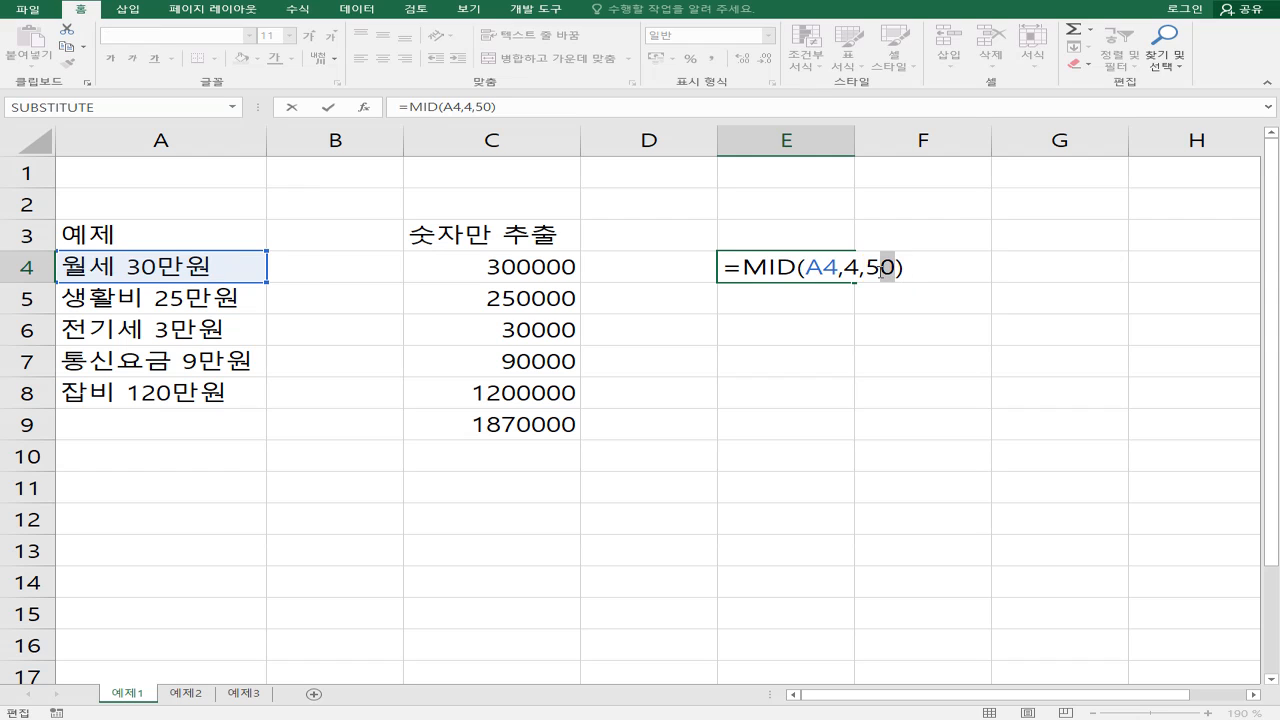
{"action": "left_click_drag", "start_coordinate": [880, 270], "coordinate": [867, 270]}
{"action": "left_click", "coordinate": [873, 270]}
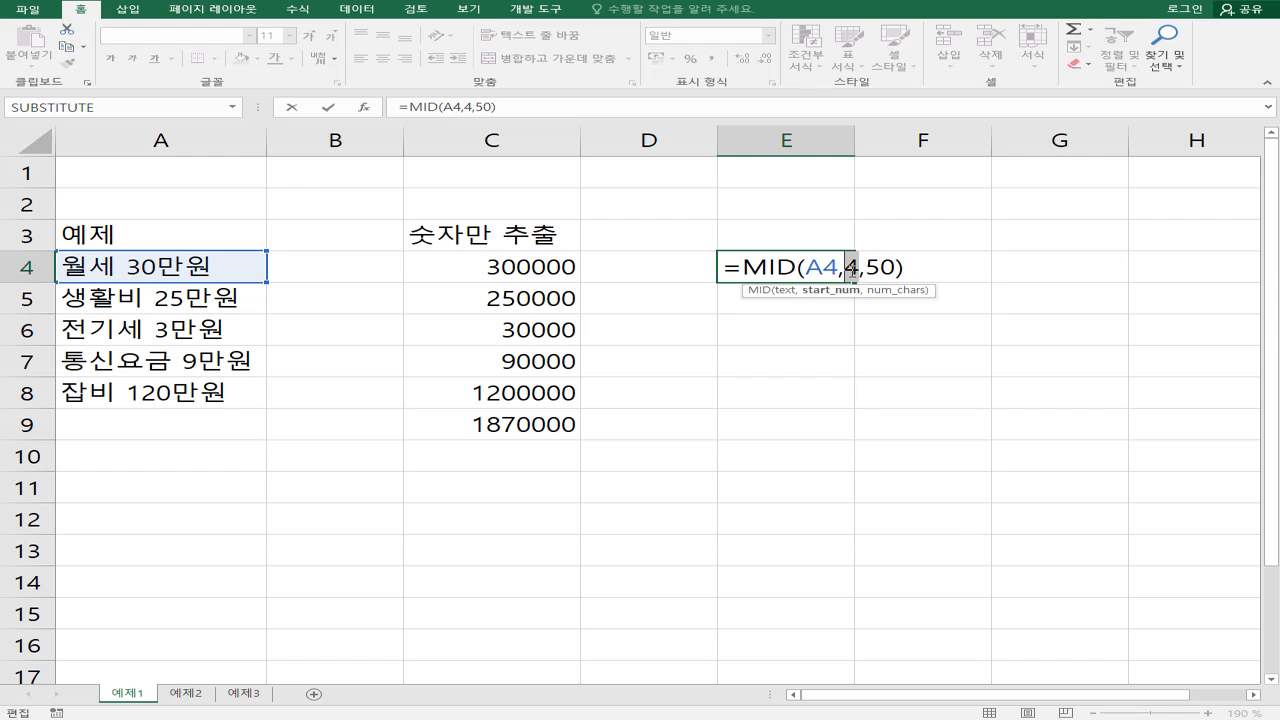
{"action": "key", "text": "ctrl+Return"}
{"action": "key", "text": "Delete"}
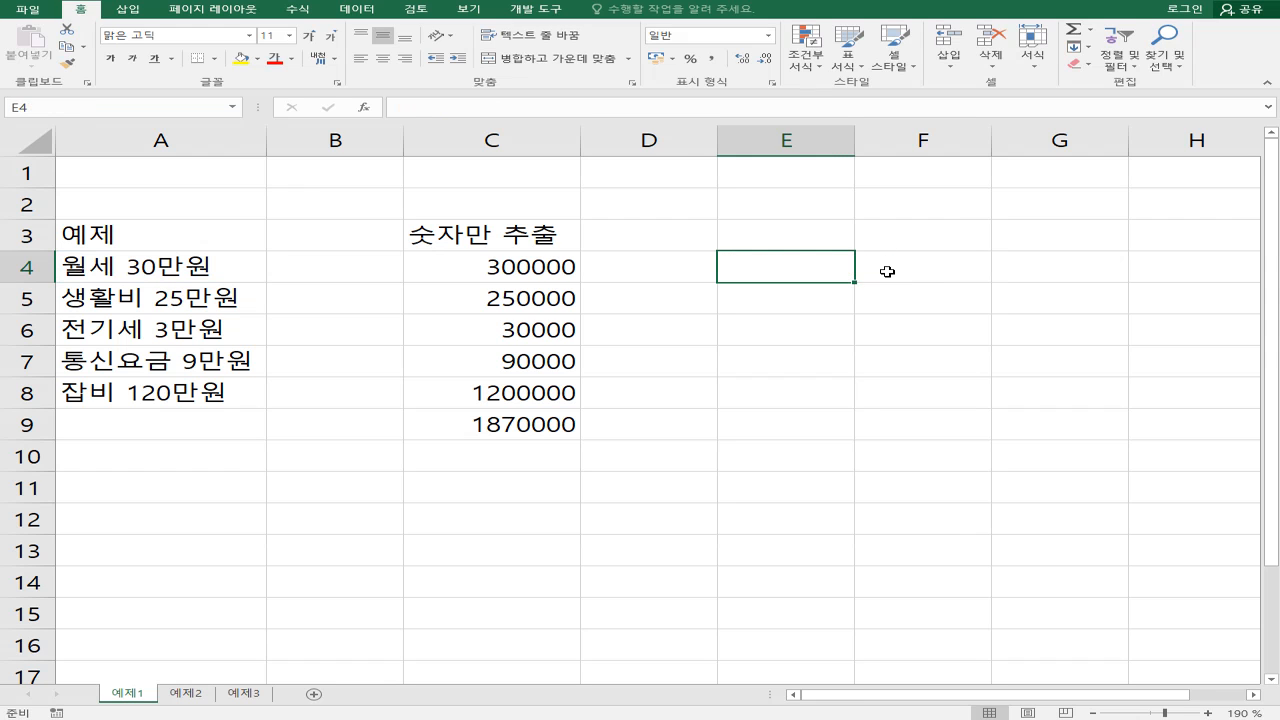
- Enter =FIND(" ",A4) in E4 to locate the space in the first expense text
{"action": "type", "text": "="}
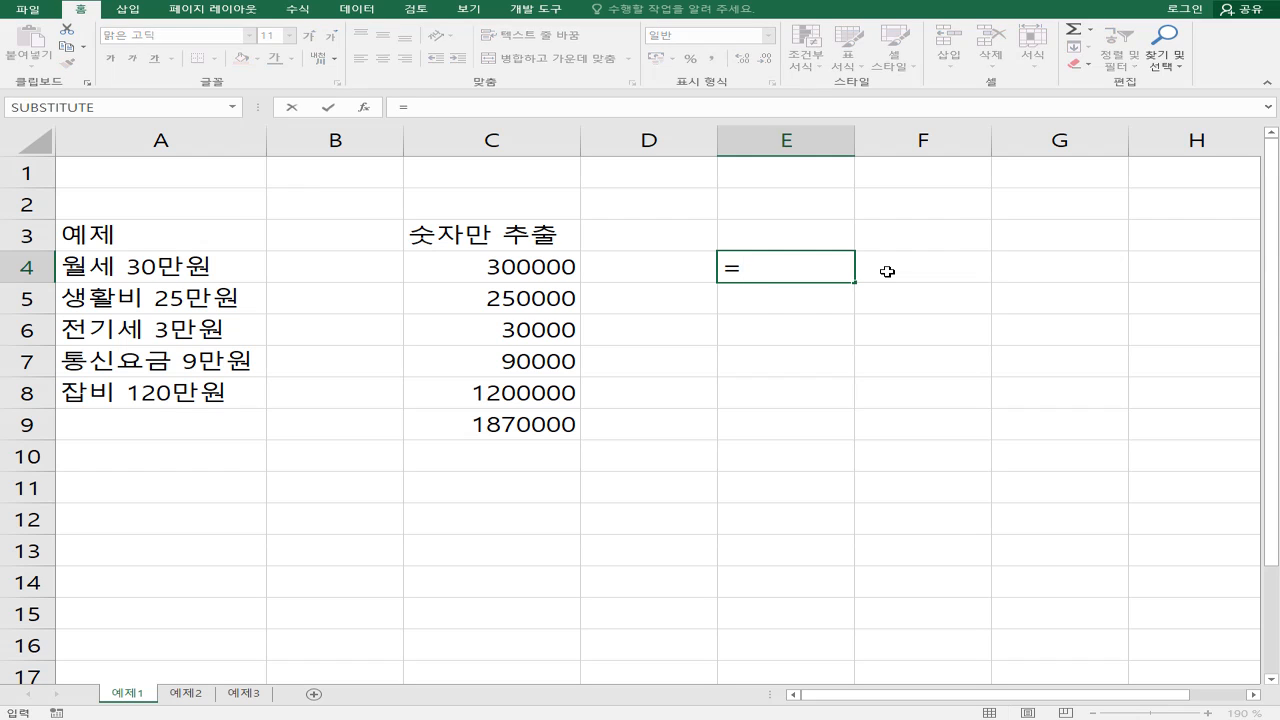
{"action": "type", "text": "fi"}
{"action": "key", "text": "Down"}
{"action": "key", "text": "Tab"}
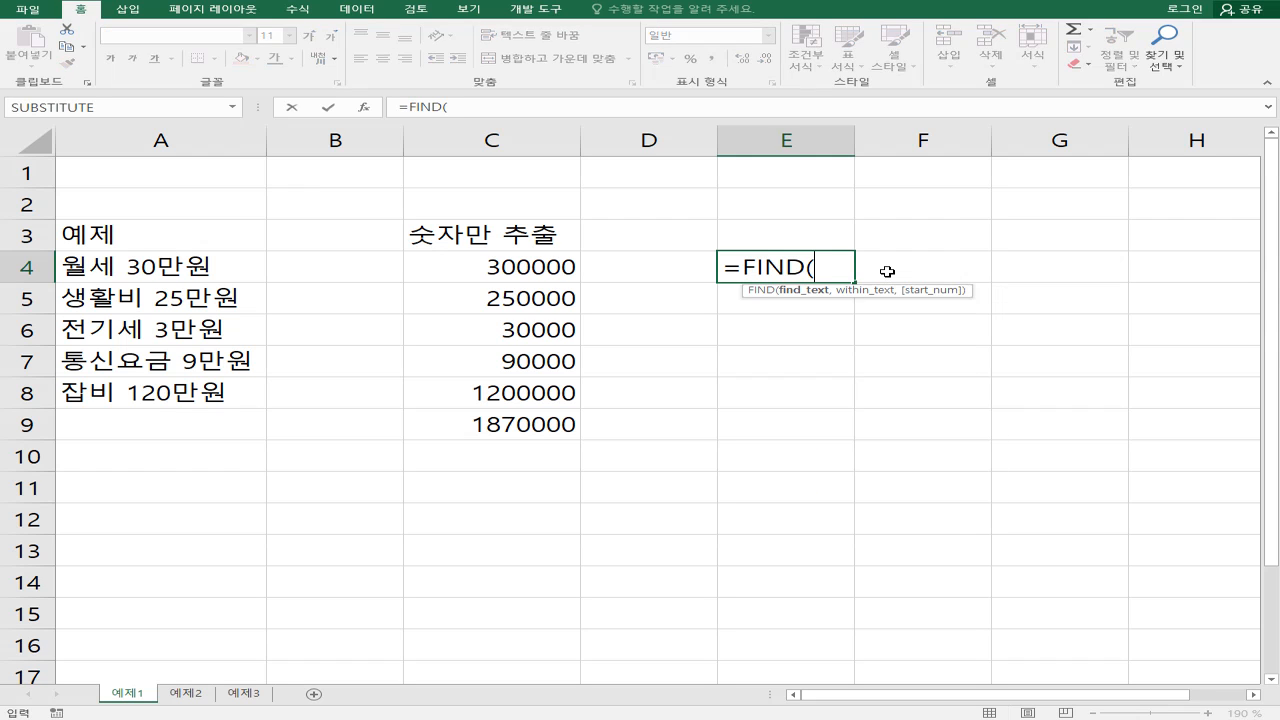
{"action": "type", "text": "\" \""}
{"action": "key", "text": "Return"}
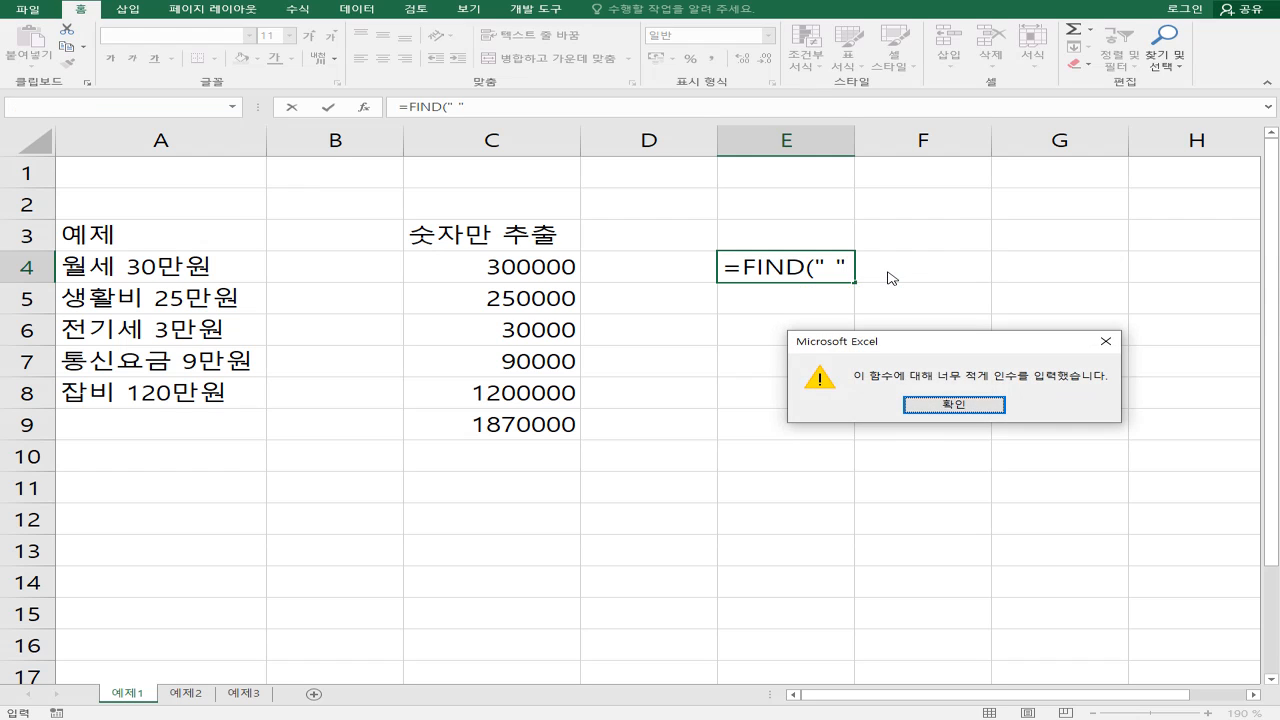
{"action": "key", "text": "Return"}
{"action": "key", "text": "Right"}
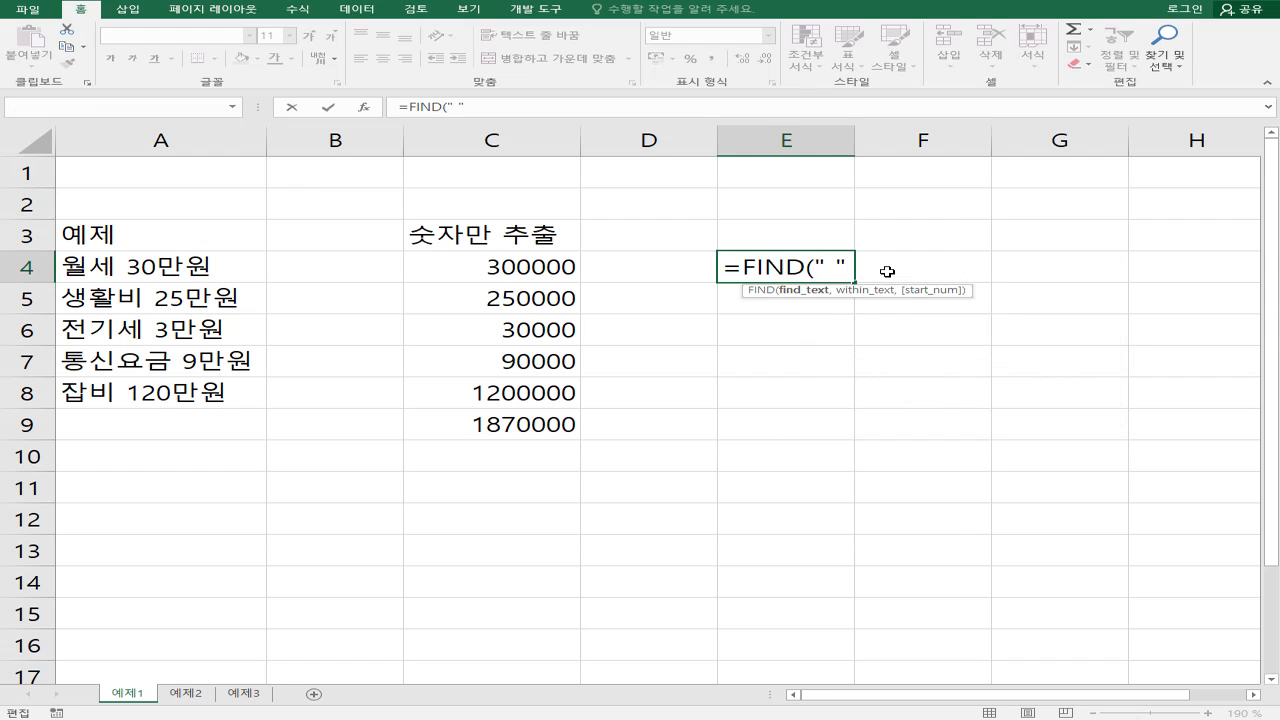
{"action": "type", "text": ","}
{"action": "left_click", "coordinate": [176, 262]}
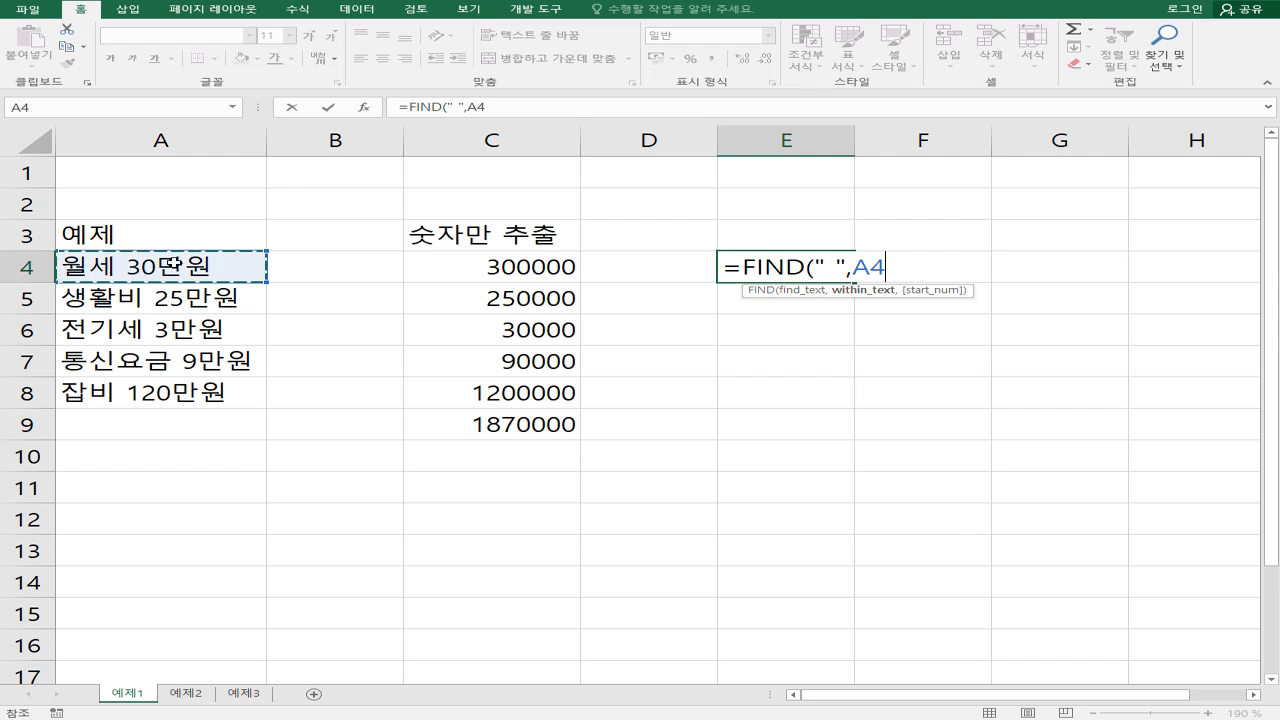
{"action": "type", "text": ")"}
{"action": "key", "text": "Return"}
- Fill the FIND formula from E4 down to E9 and clear the surplus formula in E9
{"action": "key", "text": "Up"}
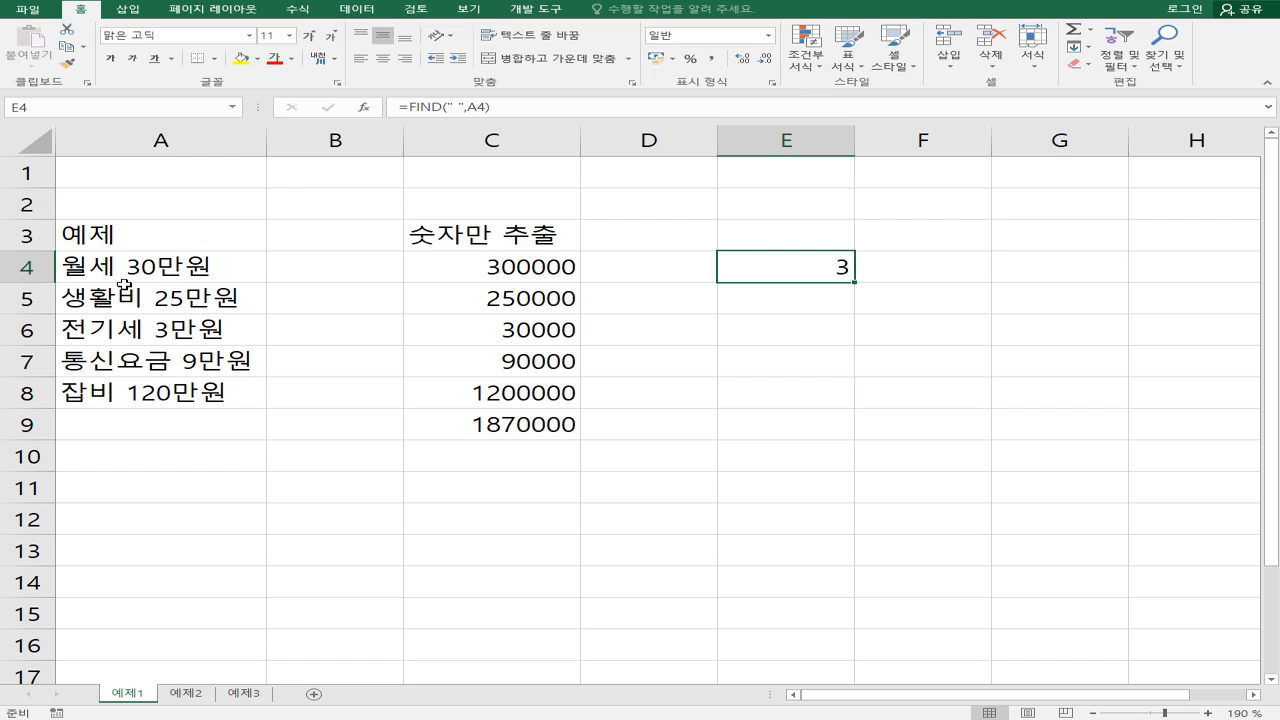
{"action": "left_click_drag", "start_coordinate": [855, 286], "coordinate": [850, 438]}
{"action": "left_click", "coordinate": [810, 420]}
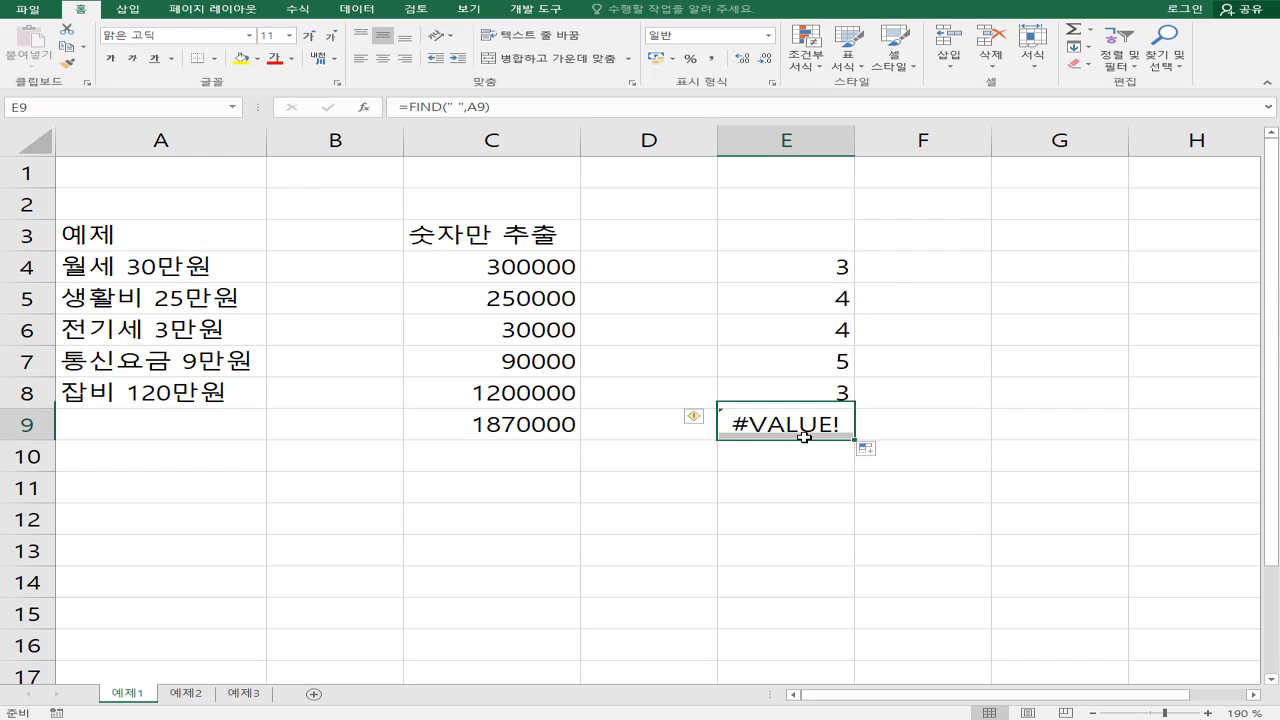
{"action": "key", "text": "Delete"}
{"action": "left_click", "coordinate": [820, 402]}
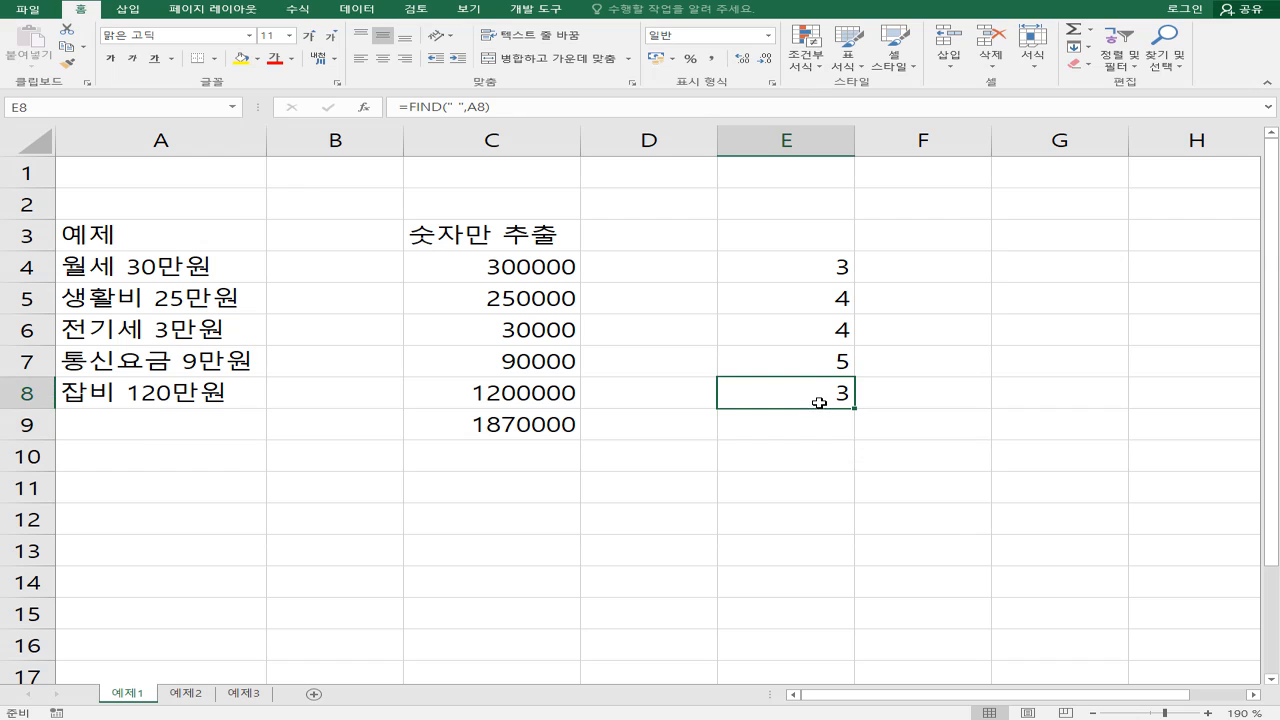
- Review the FIND formula in E4 and the space positions in E4:E8
{"action": "left_click", "coordinate": [816, 274]}
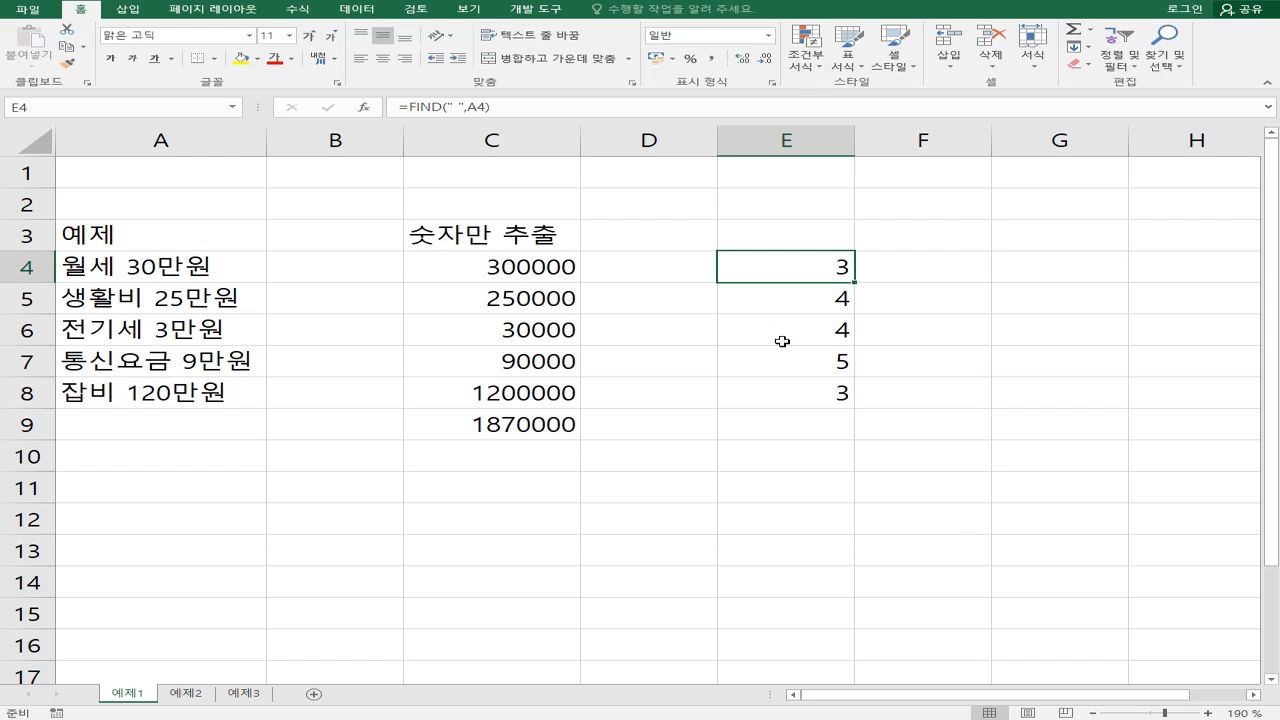
{"action": "left_click", "coordinate": [822, 400]}
{"action": "double_click", "coordinate": [818, 267]}
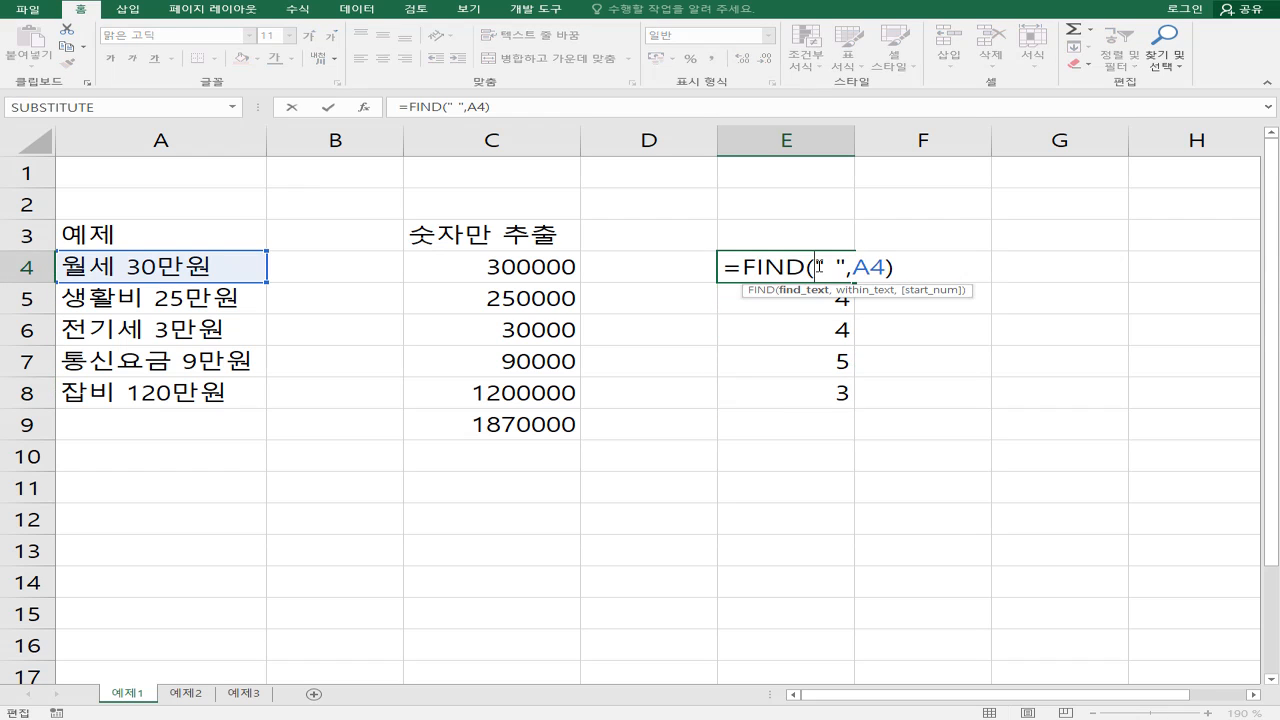
{"action": "key", "text": "Escape"}
{"action": "left_click_drag", "start_coordinate": [751, 266], "coordinate": [749, 392]}
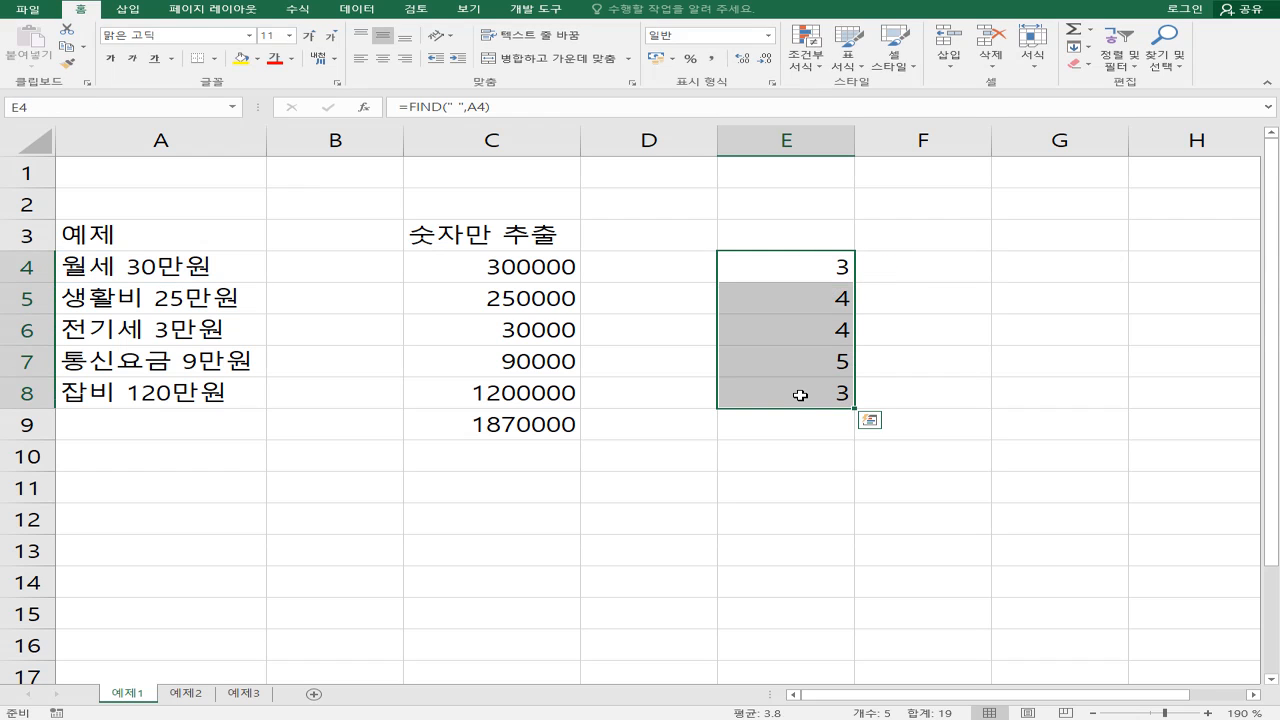
- Enter =MID(A4,E4+1,10) in F4 to extract the amount text that follows the space in A4
{"action": "left_click", "coordinate": [928, 272]}
{"action": "type", "text": "=mid"}
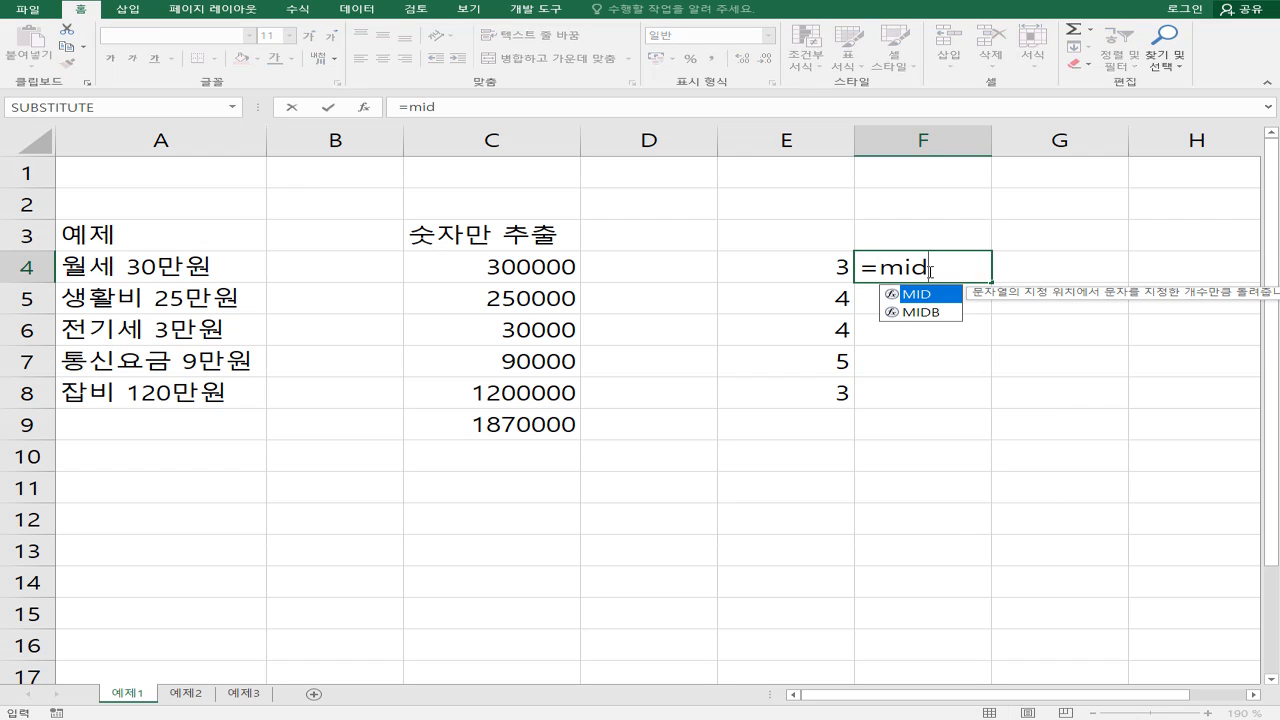
{"action": "key", "text": "Tab"}
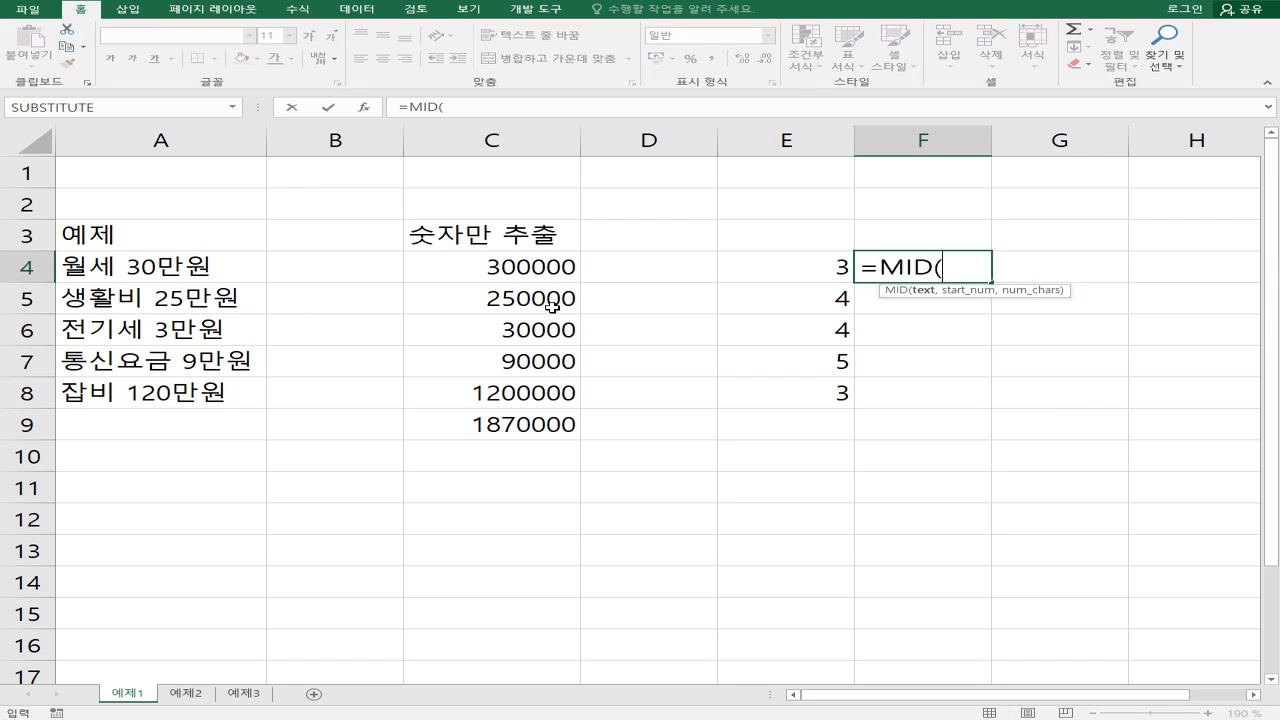
{"action": "left_click", "coordinate": [142, 261]}
{"action": "type", "text": ","}
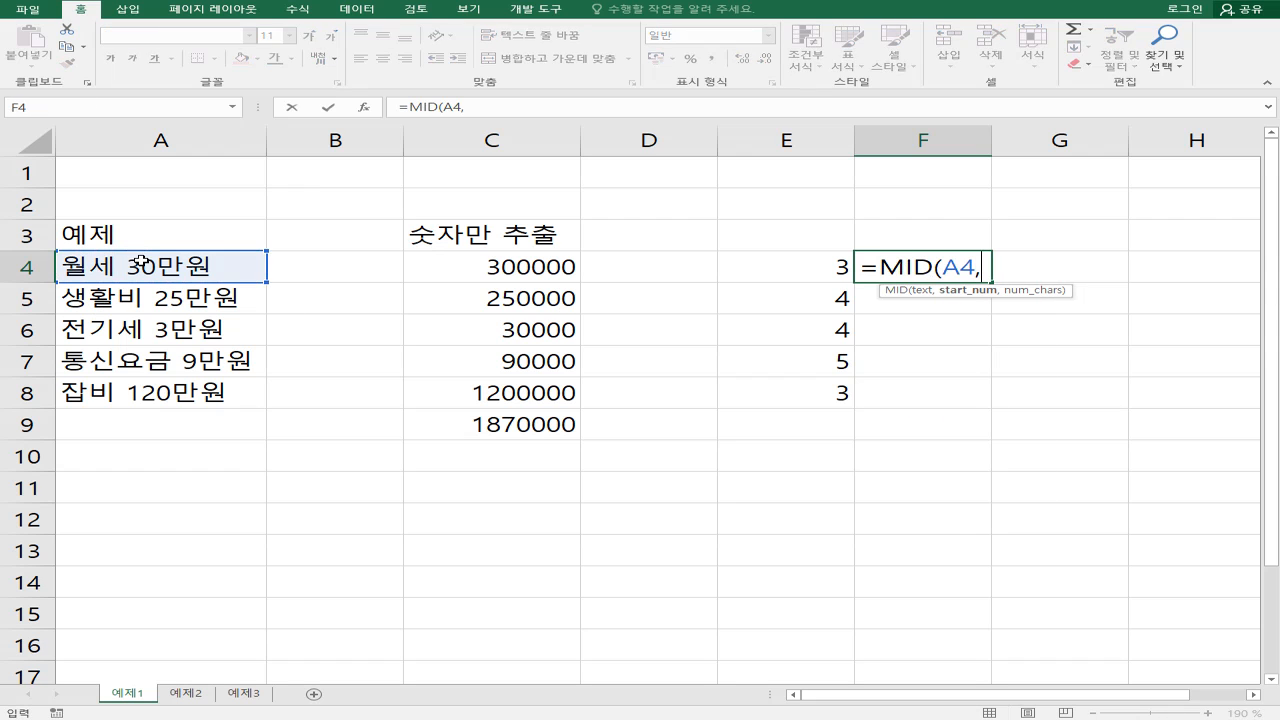
{"action": "left_click", "coordinate": [786, 272]}
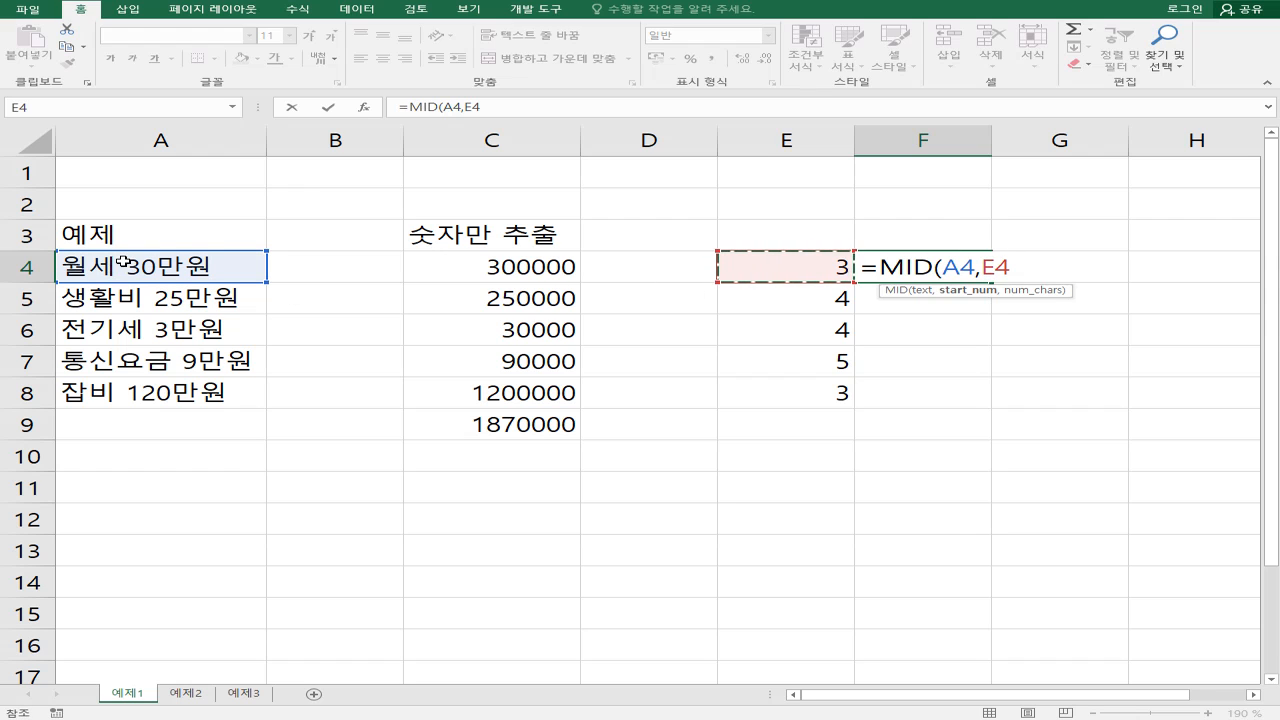
{"action": "type", "text": "+1"}
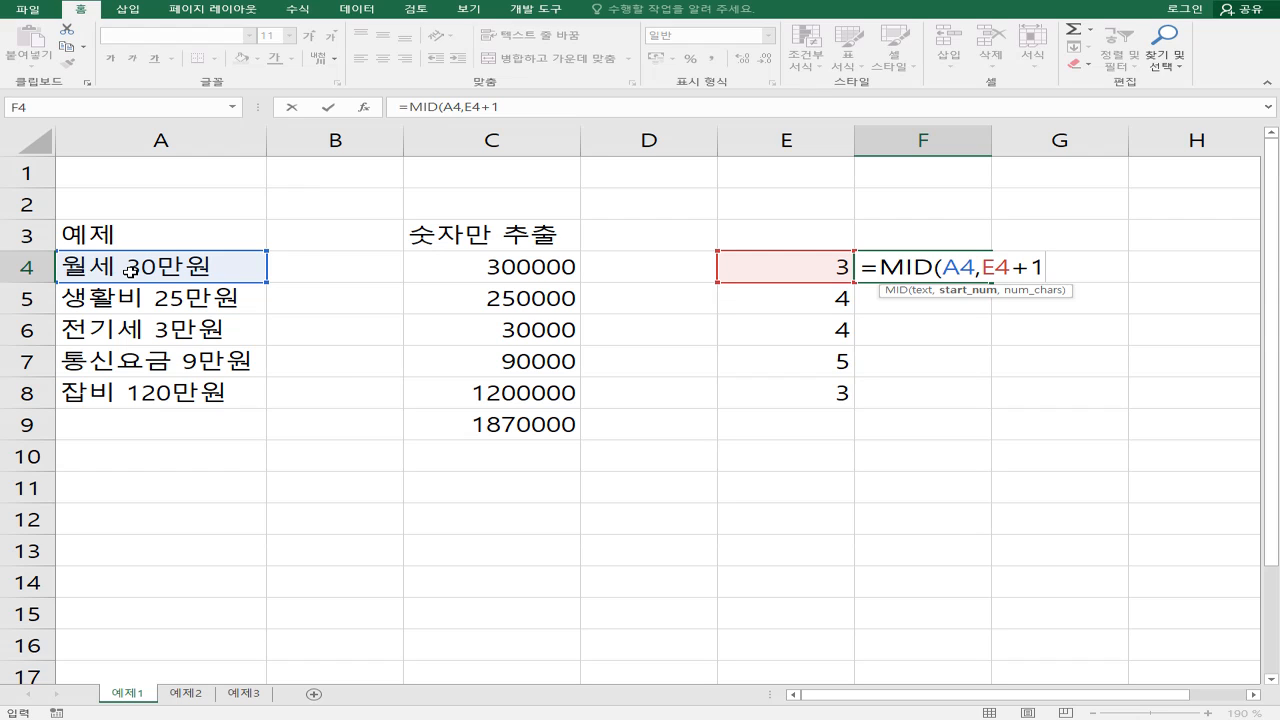
{"action": "type", "text": ","}
{"action": "type", "text": "50"}
{"action": "key", "text": "BackSpace"}
{"action": "key", "text": "BackSpace"}
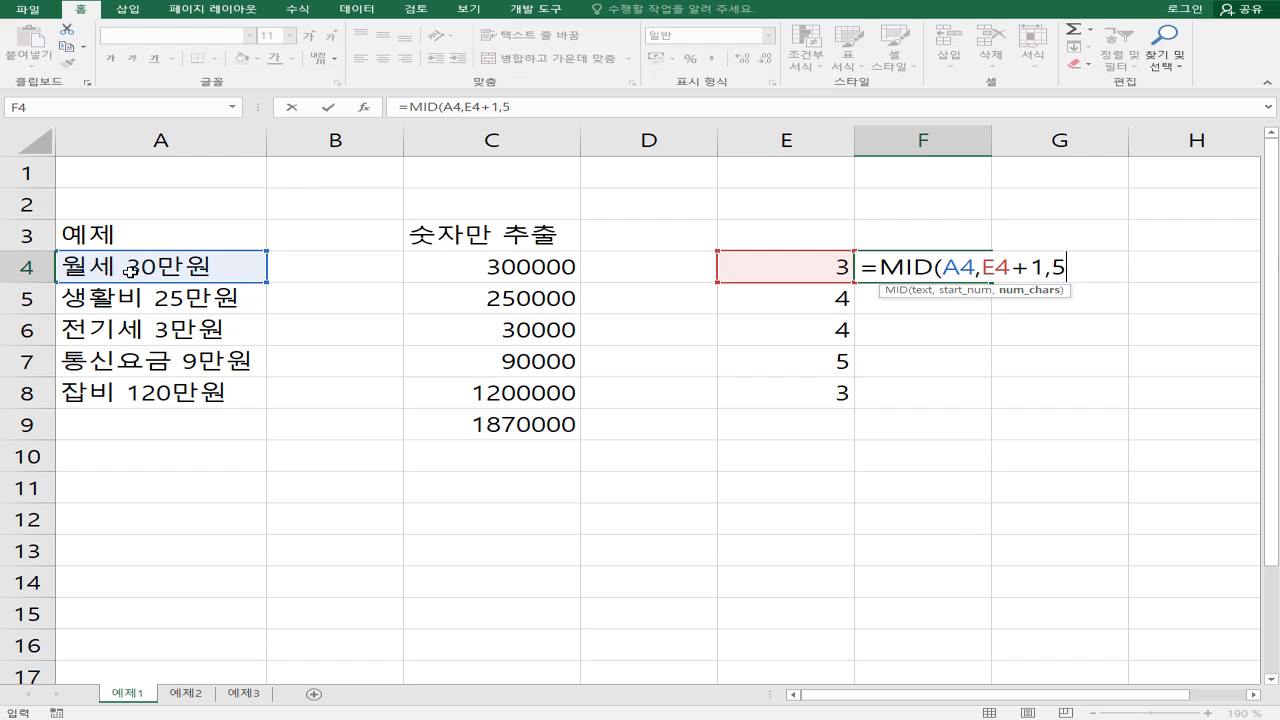
{"action": "type", "text": "10)"}
{"action": "key", "text": "ctrl+Return"}
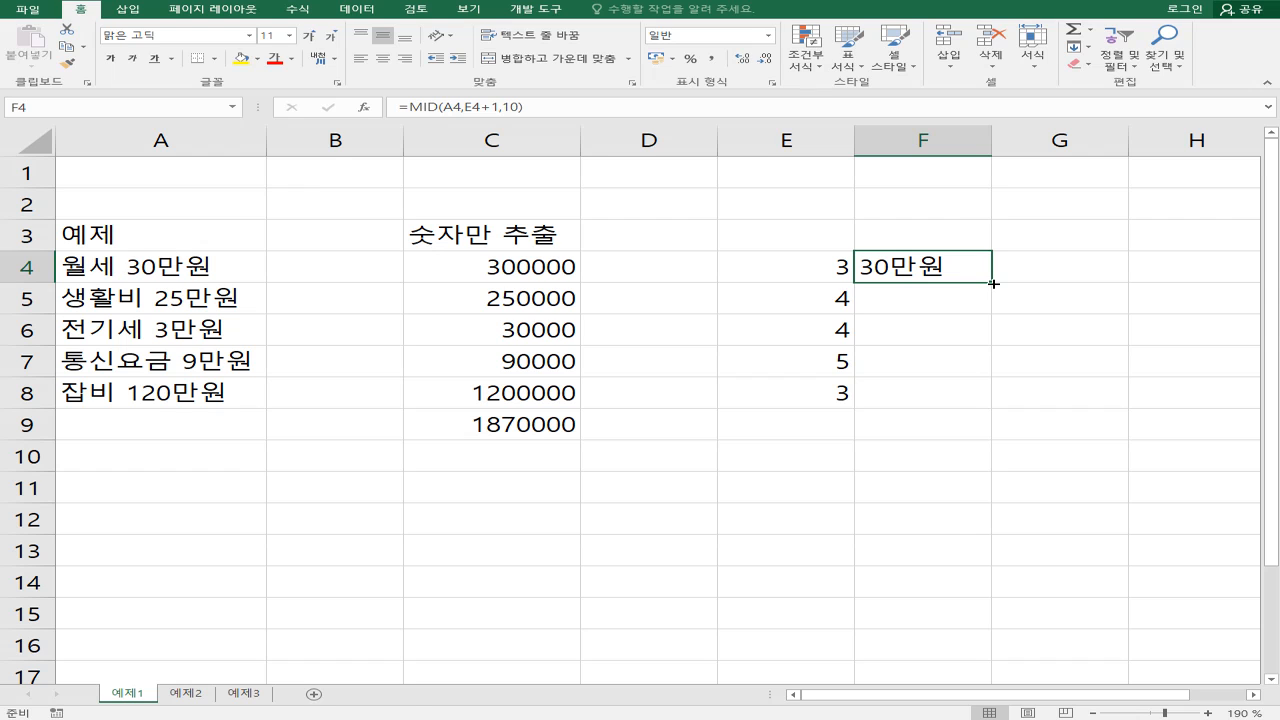
- Fill the MID formula from F4 down to F8 and mark the extracted amount texts
{"action": "left_click_drag", "start_coordinate": [990, 283], "coordinate": [988, 408]}
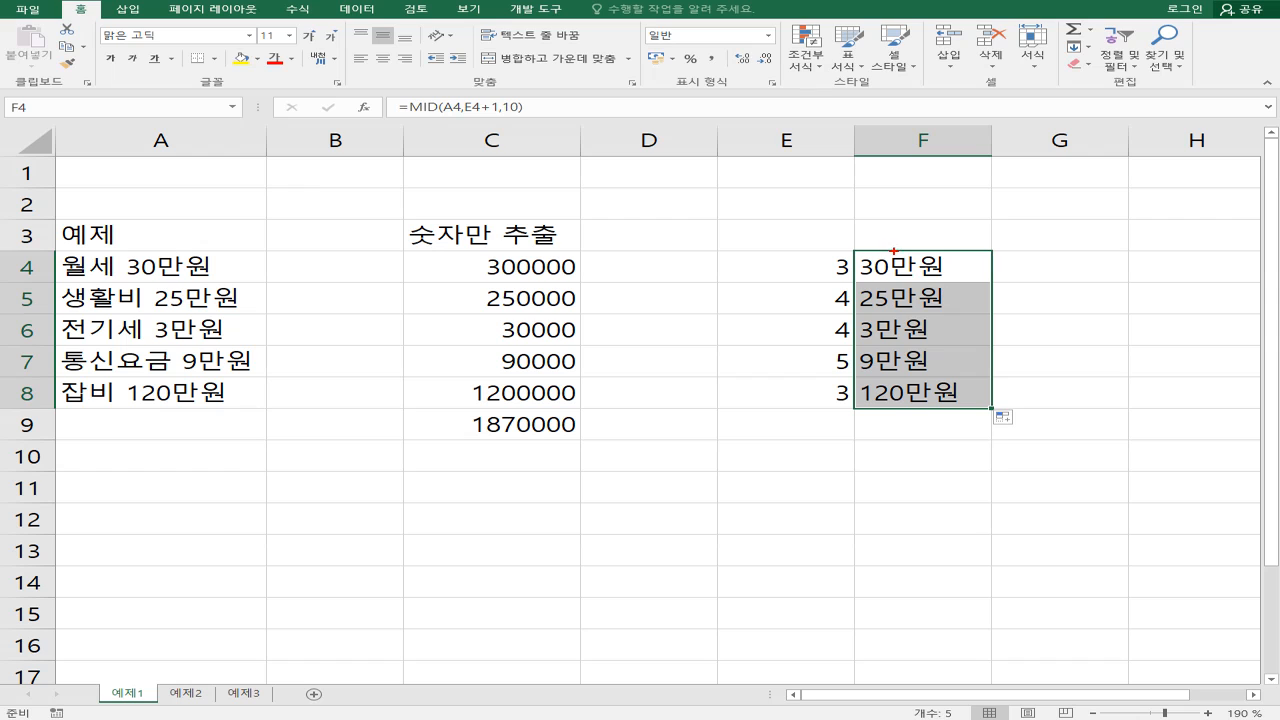
{"action": "mouse_move", "coordinate": [891, 250]}
{"action": "left_mouse_down"}
{"action": "mouse_move", "coordinate": [942, 277]}
{"action": "mouse_move", "coordinate": [910, 298]}
{"action": "mouse_move", "coordinate": [939, 314]}
{"action": "mouse_move", "coordinate": [922, 340]}
{"action": "mouse_move", "coordinate": [928, 374]}
{"action": "left_mouse_up"}
{"action": "left_click_drag", "start_coordinate": [906, 384], "coordinate": [956, 402]}
- Enter =SUBSTITUTE(F4,"만원","") in G4 to strip the unit text and fill it down to G8
{"action": "left_click", "coordinate": [1020, 262]}
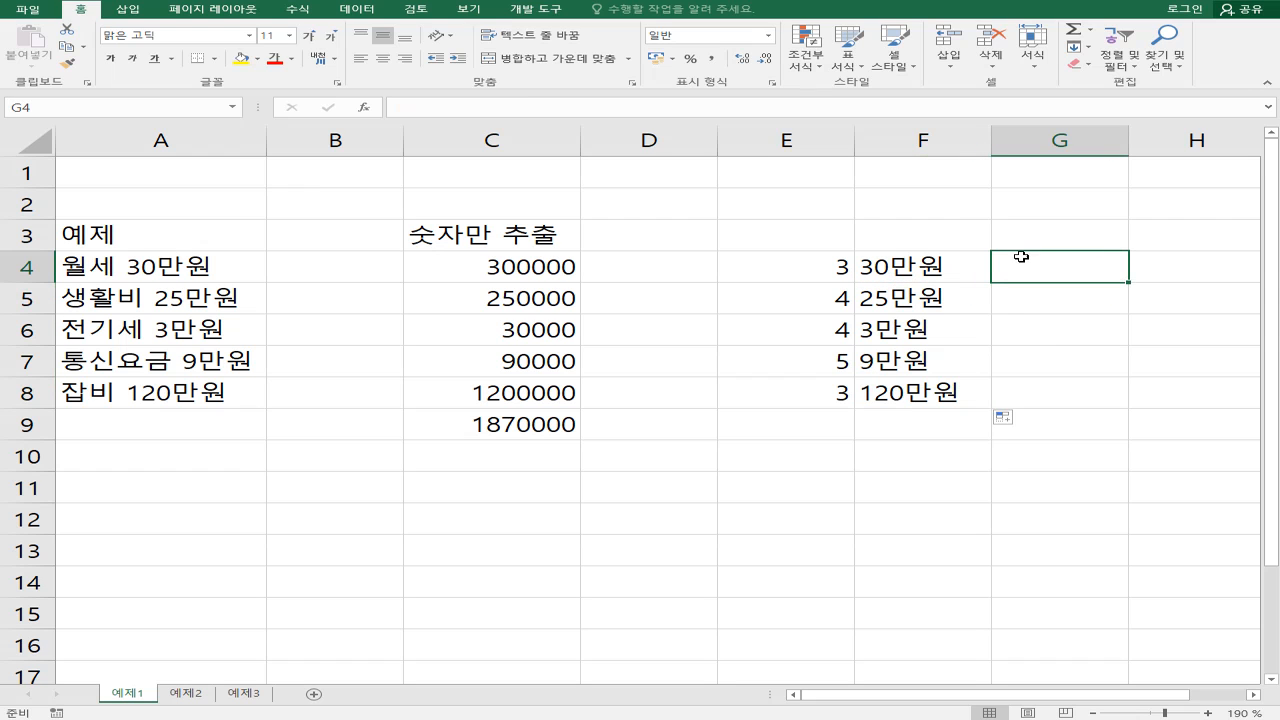
{"action": "type", "text": "=su"}
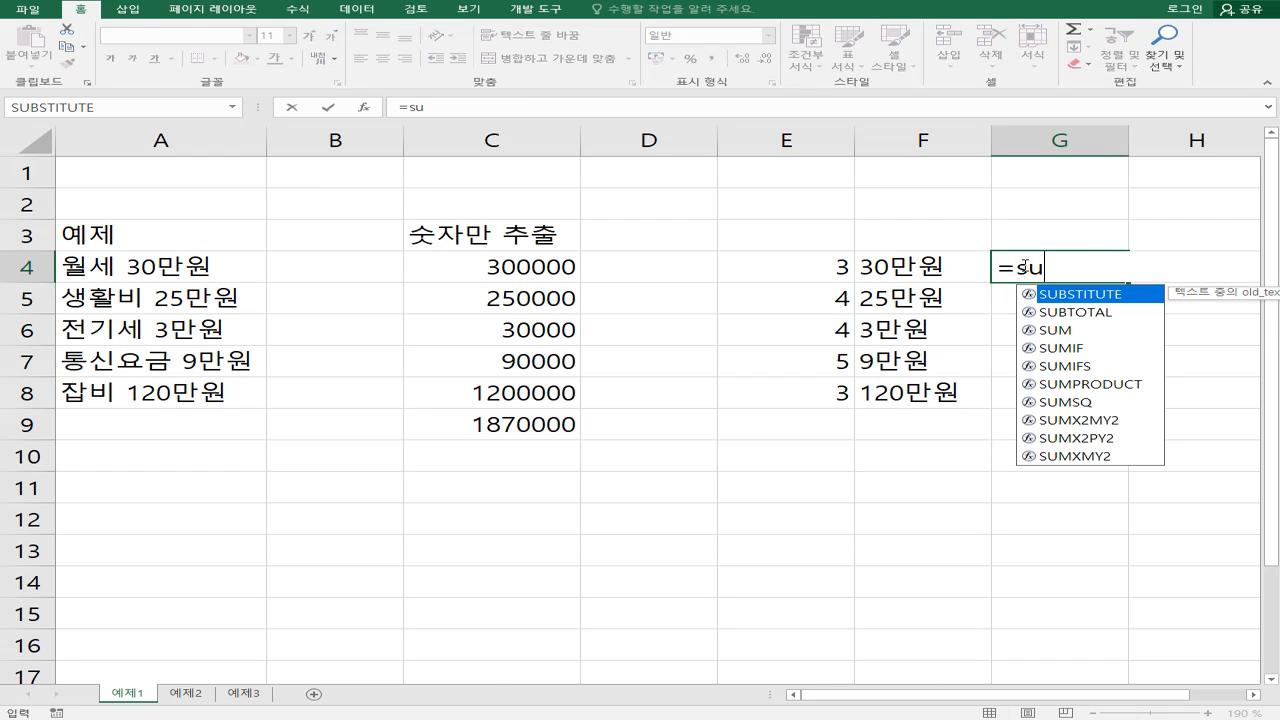
{"action": "key", "text": "Tab"}
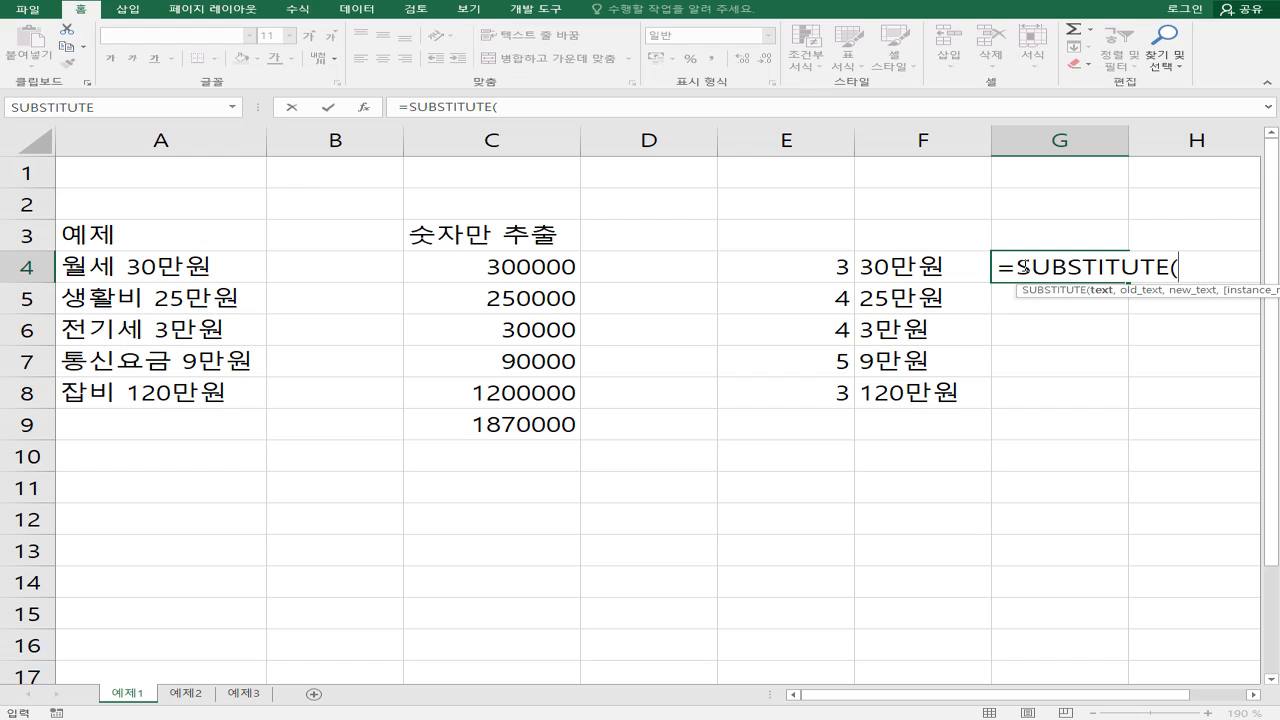
{"action": "left_click", "coordinate": [930, 271]}
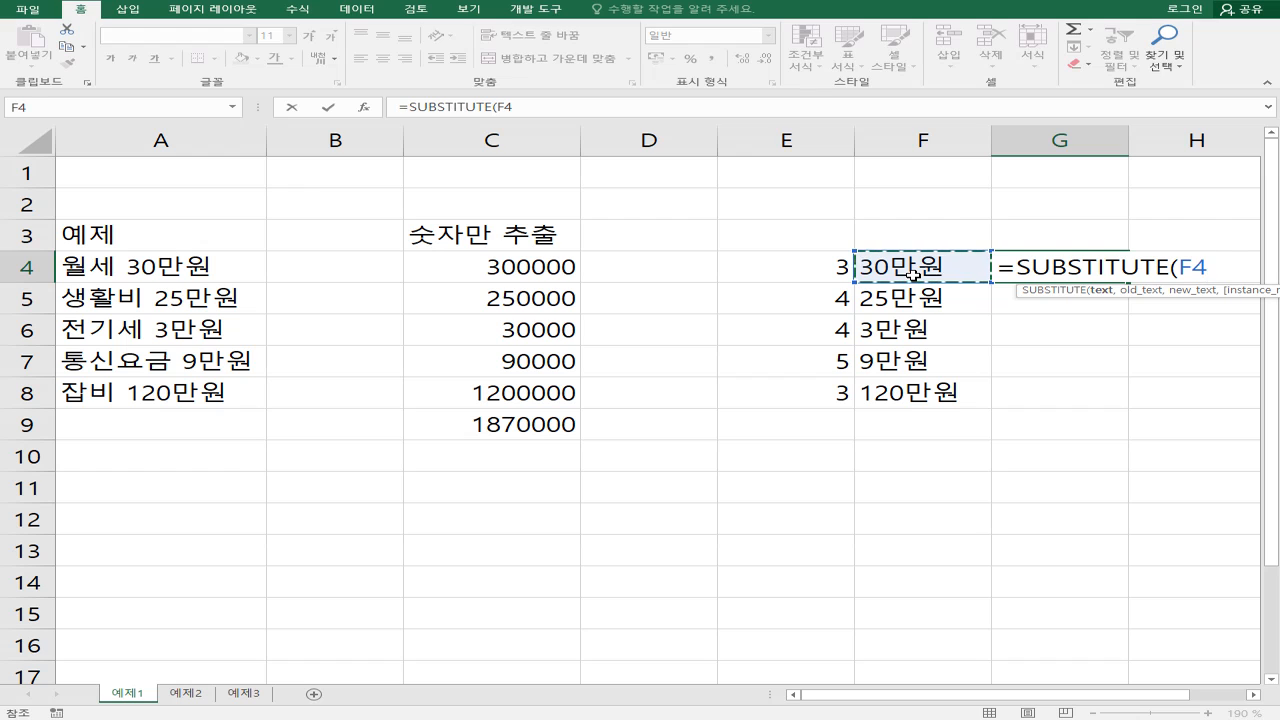
{"action": "type", "text": ","}
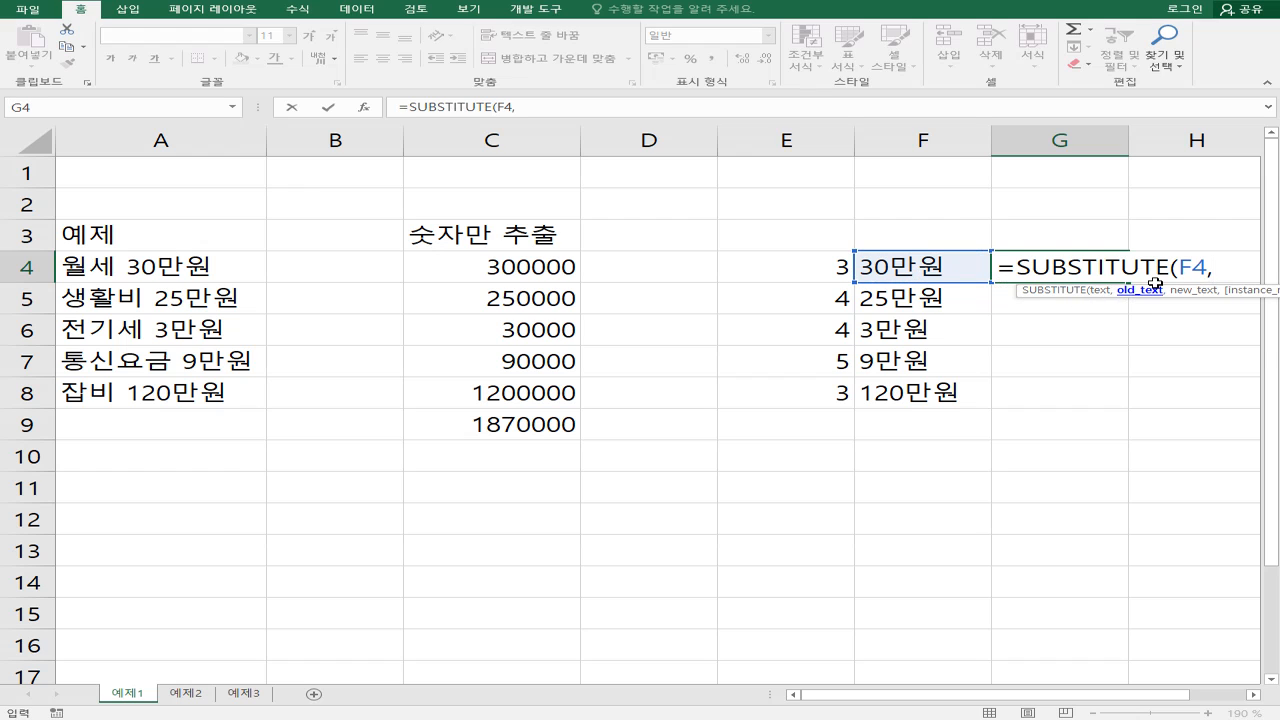
{"action": "type", "text": "\"ak"}
{"action": "key", "text": "BackSpace"}
{"action": "key", "text": "BackSpace"}
{"action": "key", "text": "Hangul"}
{"action": "type", "text": "마ㄴ원\","}
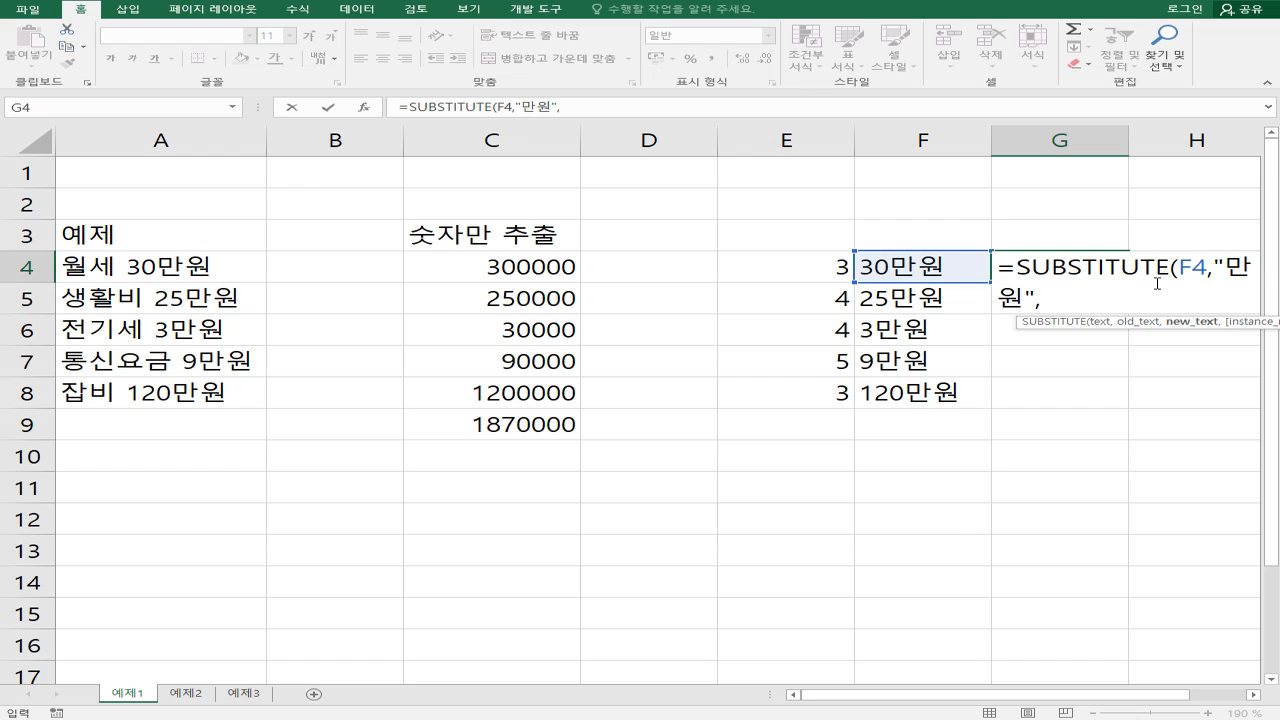
{"action": "type", "text": "\"\")"}
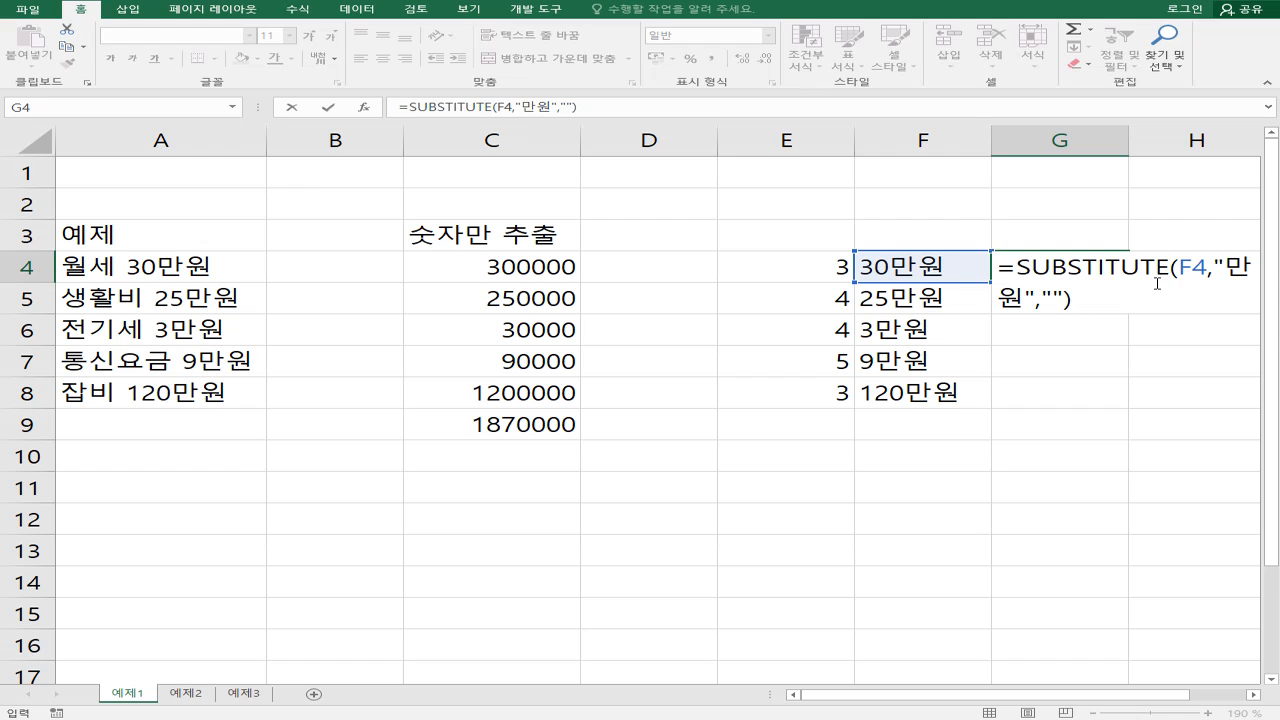
{"action": "key", "text": "Return"}
{"action": "key", "text": "Up"}
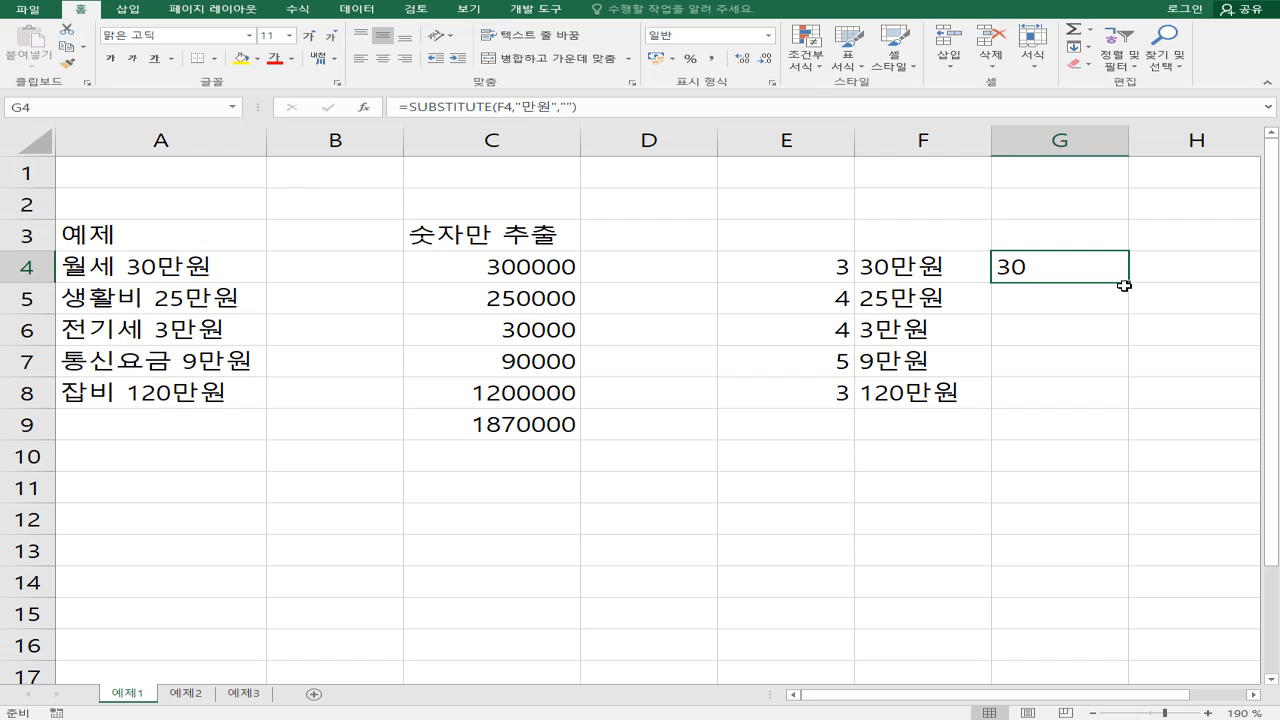
{"action": "left_click_drag", "start_coordinate": [1124, 286], "coordinate": [1120, 405]}
- Enter =G4*10000 in H4 and fill the formula down to H8
{"action": "left_click", "coordinate": [1159, 271]}
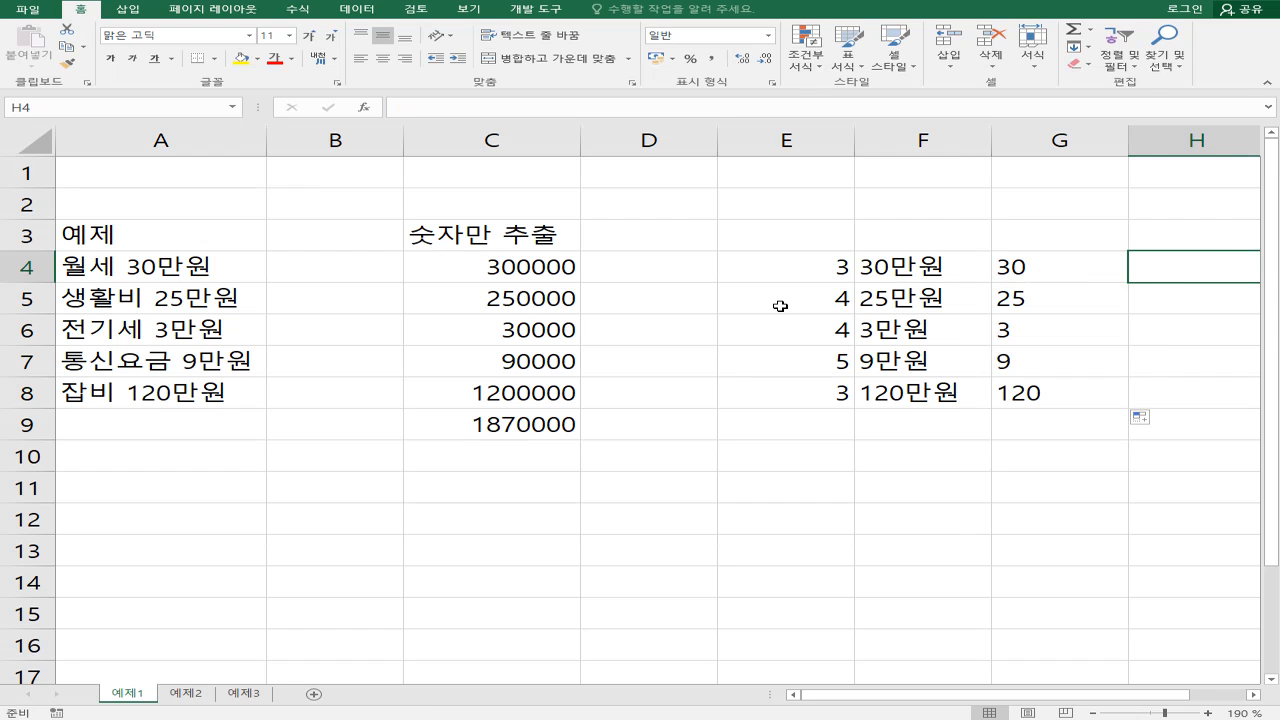
{"action": "type", "text": "="}
{"action": "key", "text": "Left"}
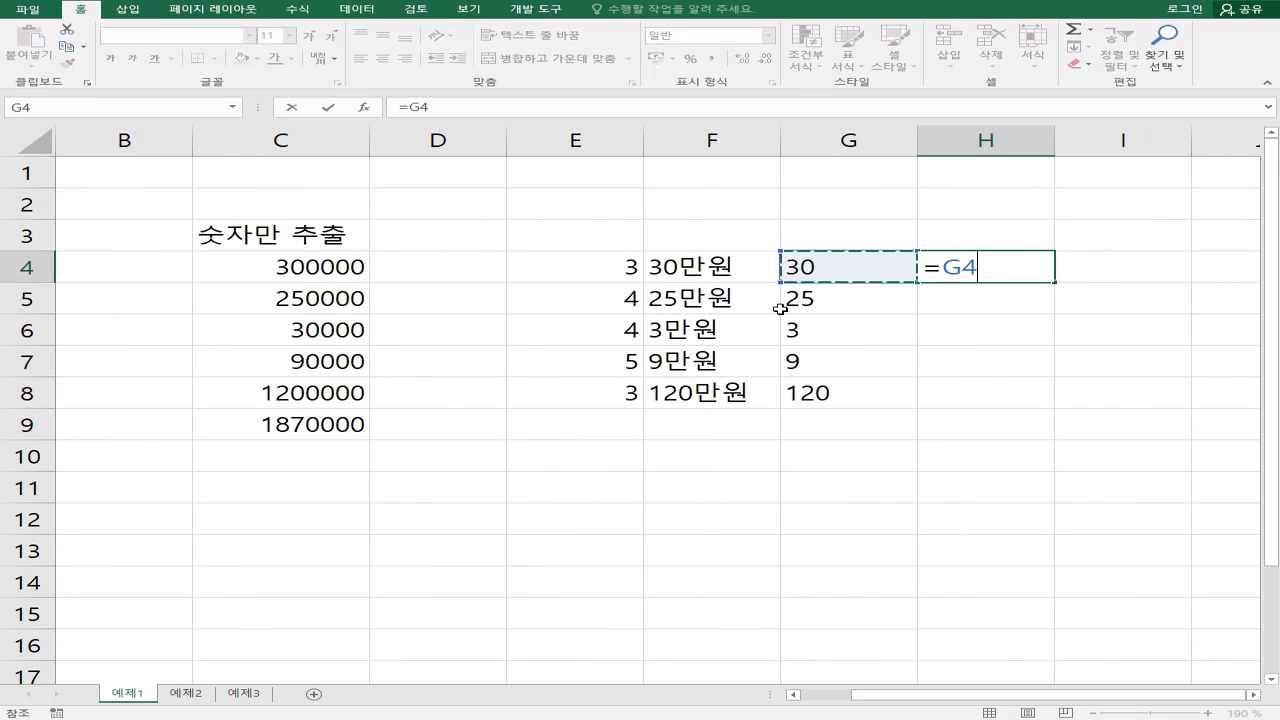
{"action": "type", "text": "*10000"}
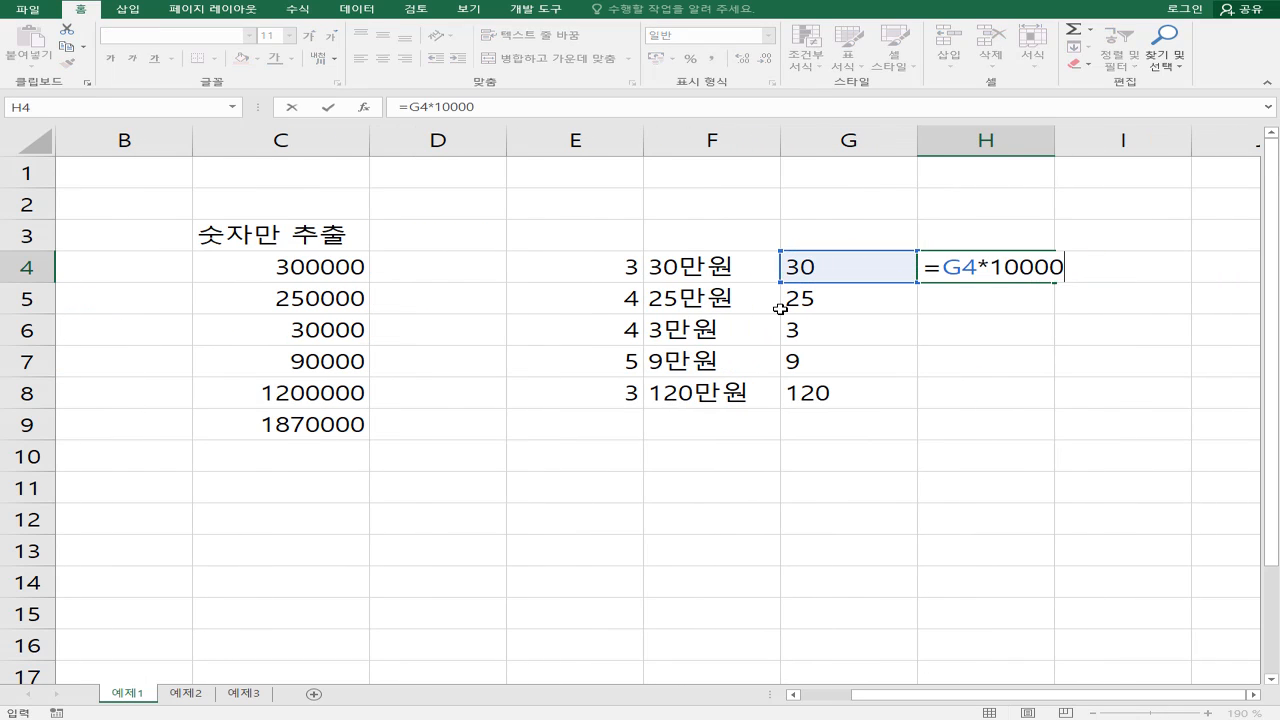
{"action": "key", "text": "Return"}
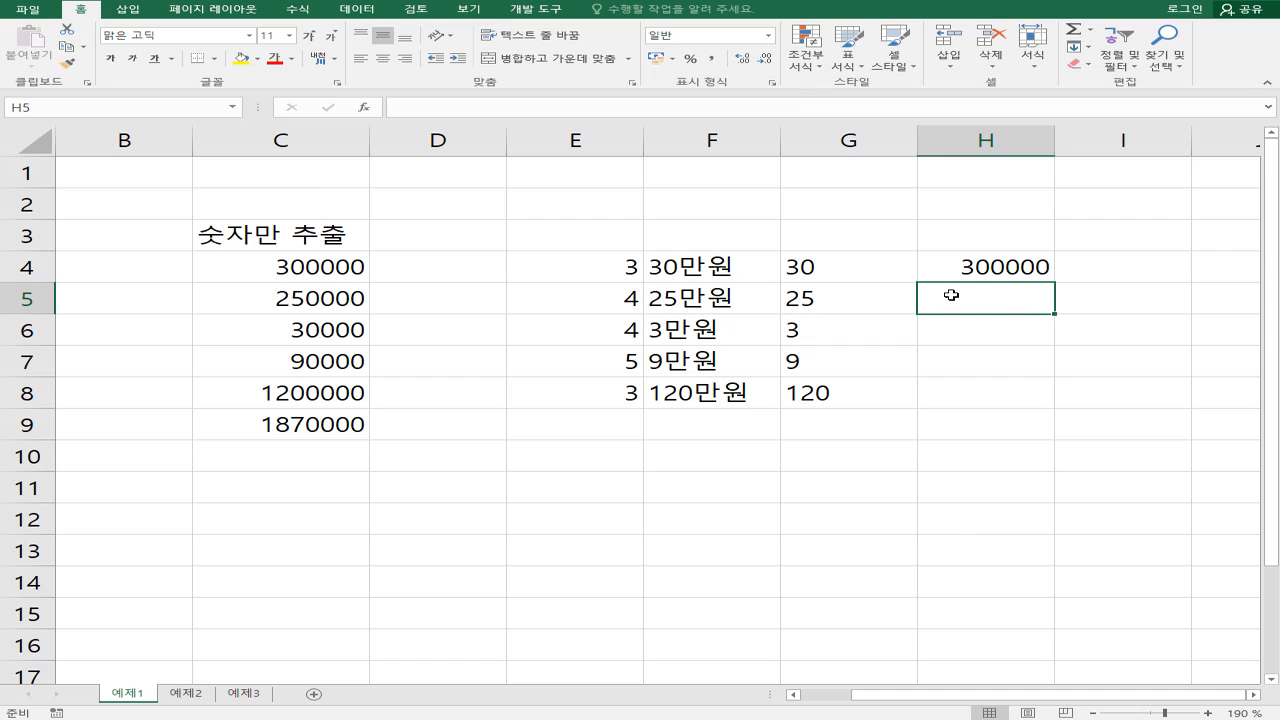
{"action": "left_click", "coordinate": [985, 276]}
{"action": "left_click_drag", "start_coordinate": [1054, 283], "coordinate": [1054, 407]}
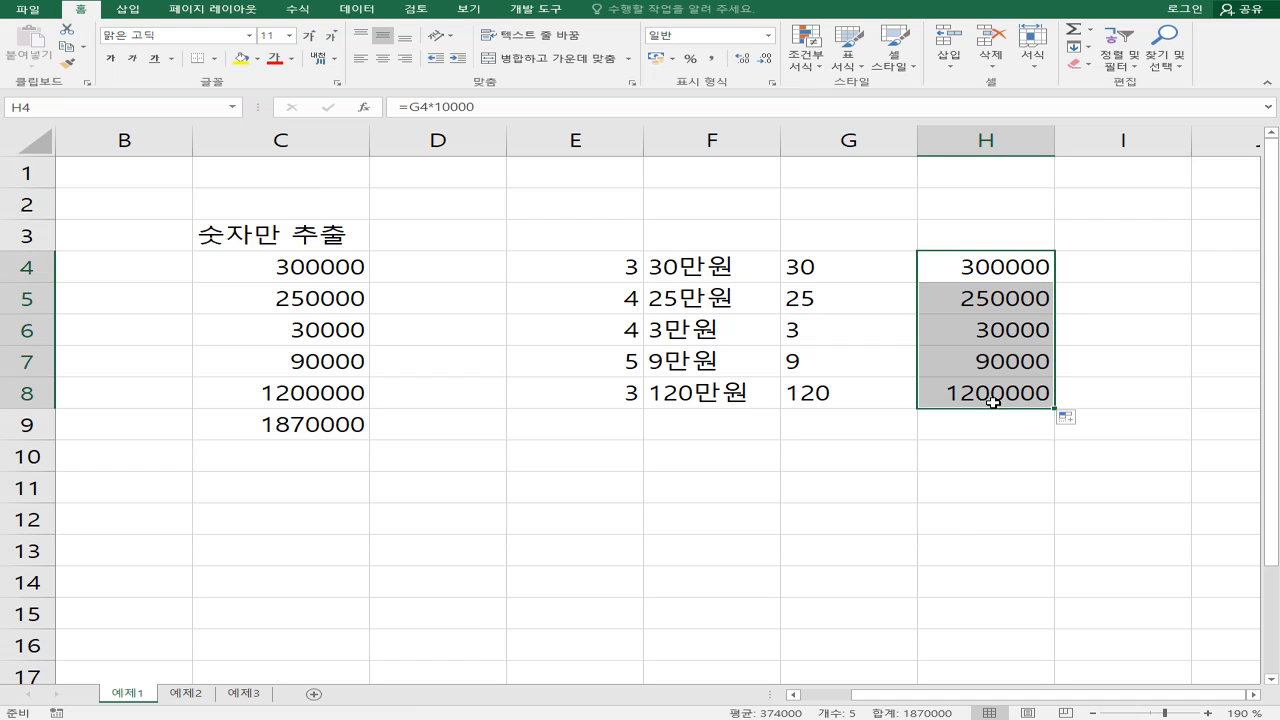
- Review the helper range E4:G8, the FIND formula in E4 and the MID formula in F4 without changing them
{"action": "left_click", "coordinate": [614, 271]}
{"action": "left_click_drag", "start_coordinate": [614, 271], "coordinate": [849, 403]}
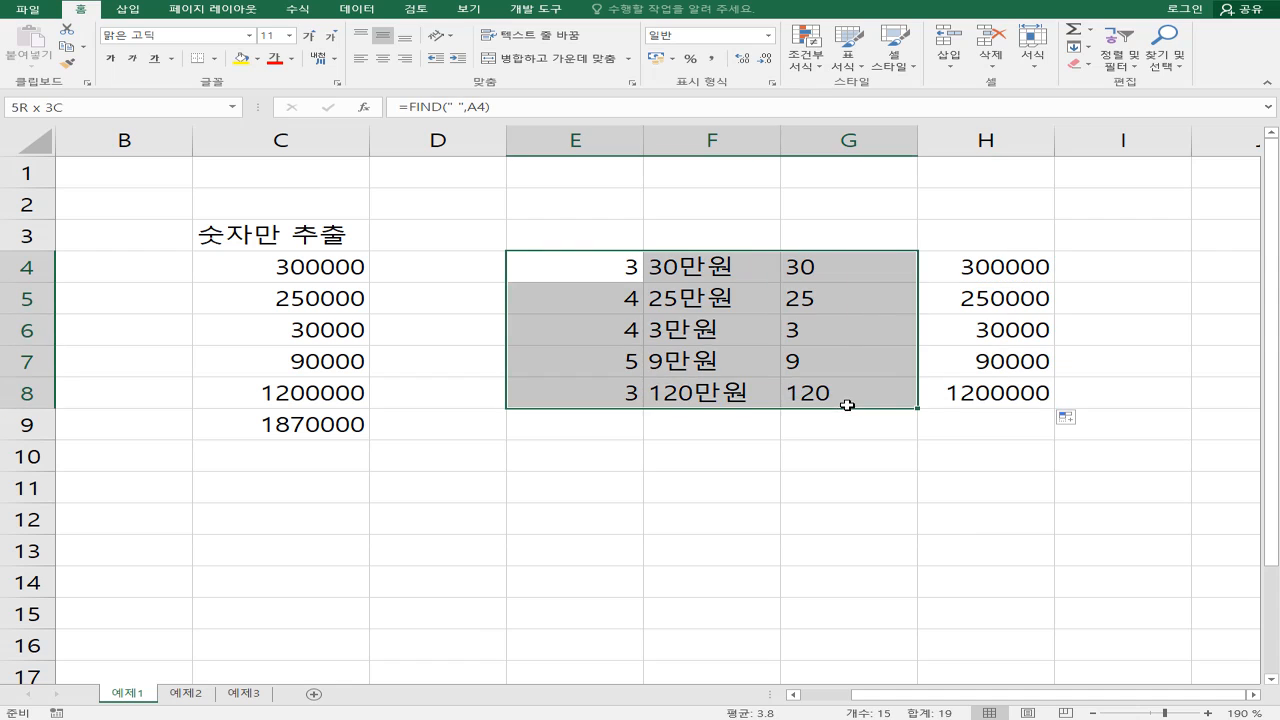
{"action": "double_click", "coordinate": [590, 267]}
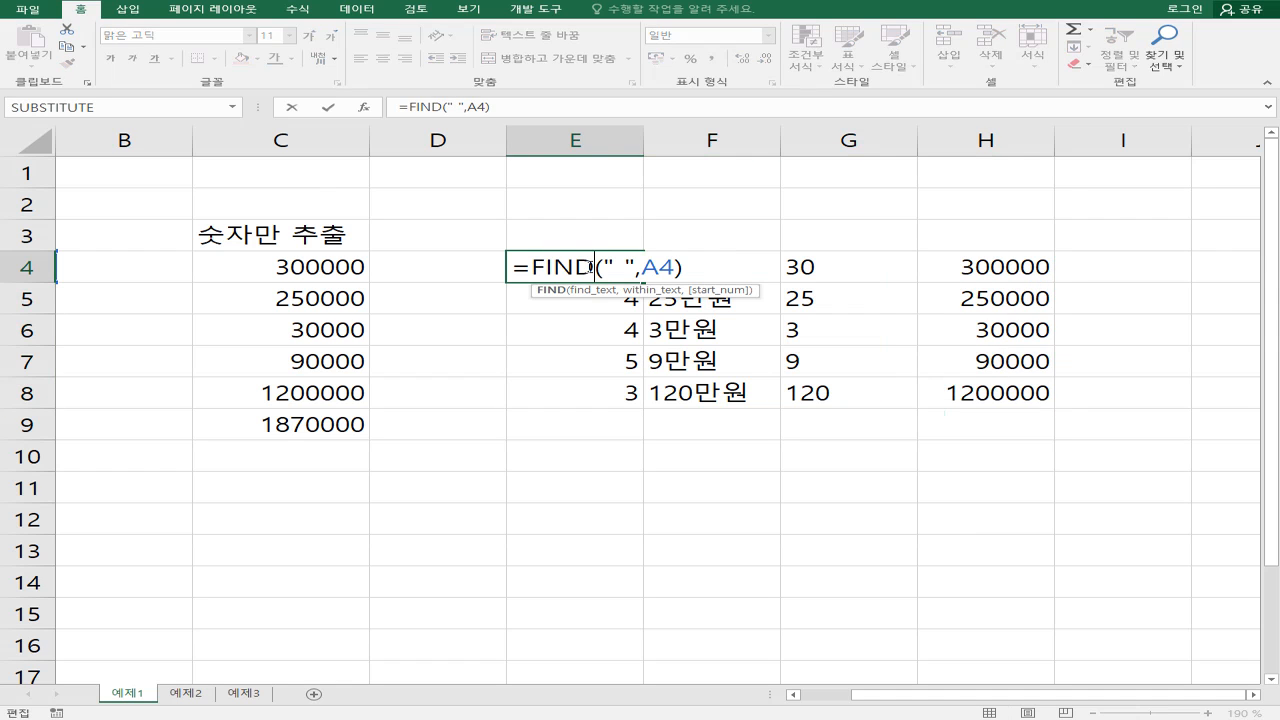
{"action": "key", "text": "Escape"}
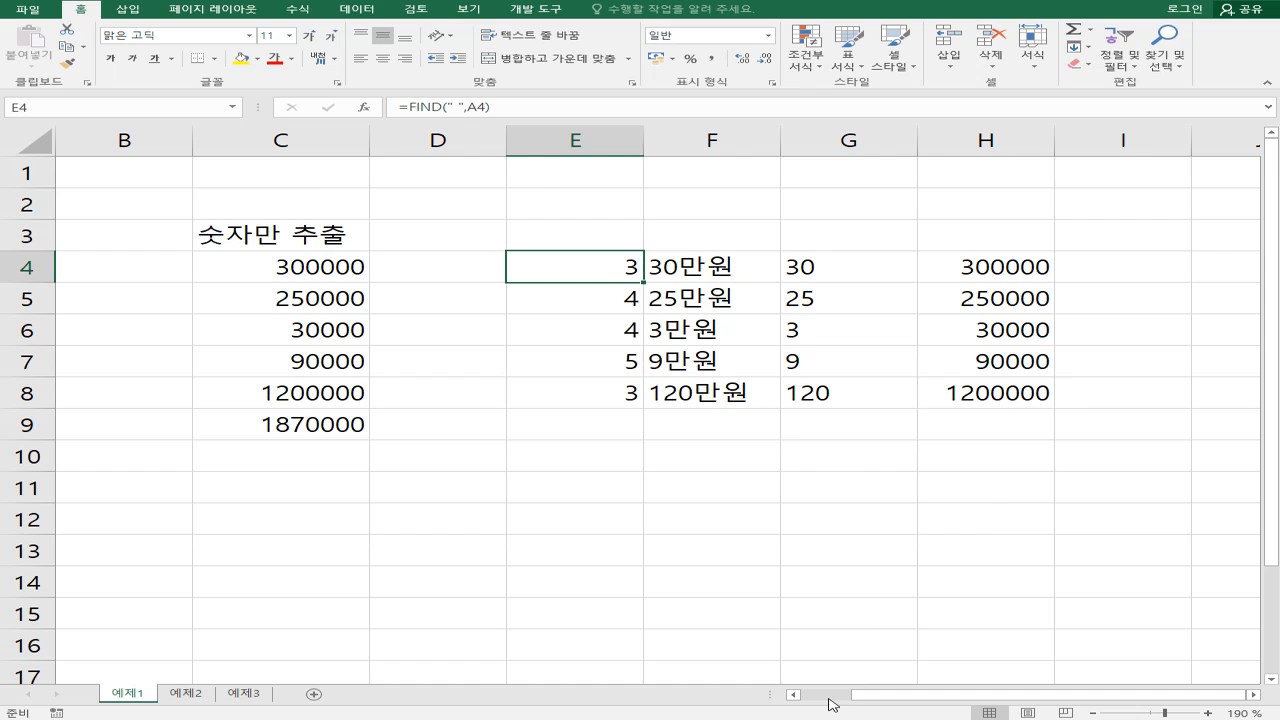
{"action": "scroll", "coordinate": [817, 486], "scroll_direction": "left", "scroll_amount": 2}
{"action": "scroll", "coordinate": [760, 360], "scroll_direction": "down", "scroll_amount": 1}
{"action": "left_click", "coordinate": [825, 261]}
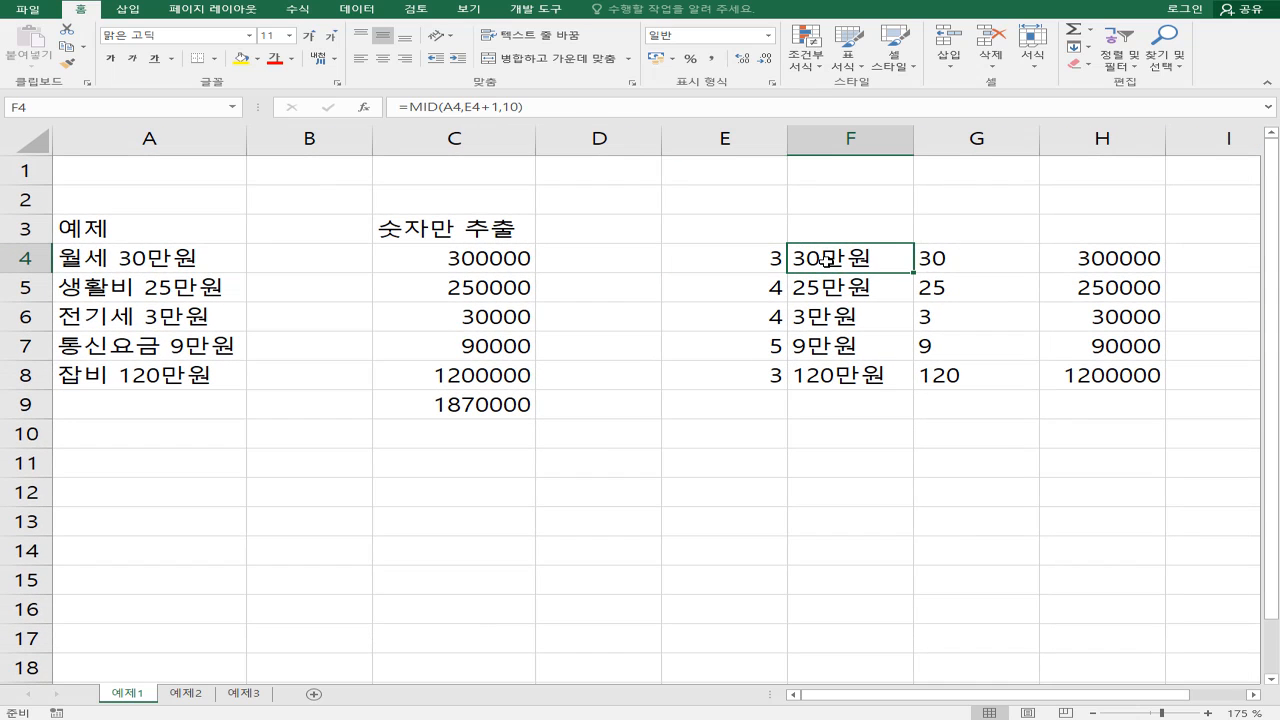
{"action": "double_click", "coordinate": [825, 261]}
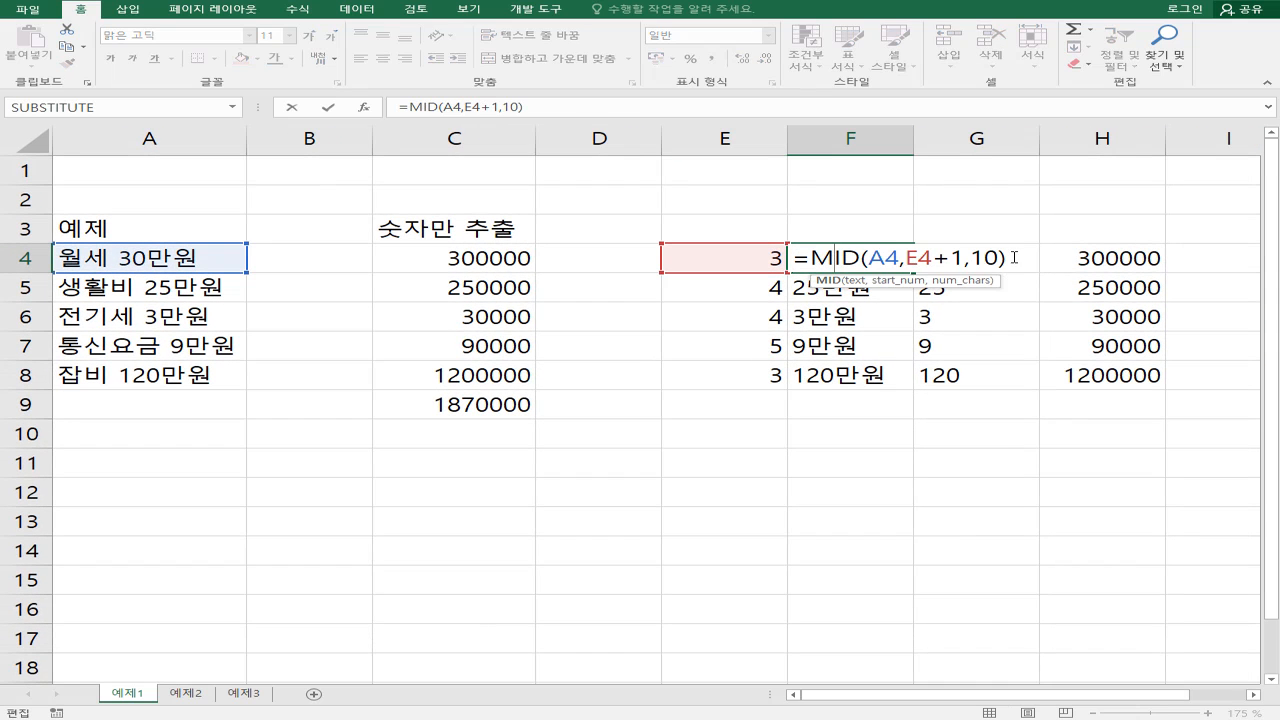
{"action": "left_click_drag", "start_coordinate": [1014, 257], "coordinate": [975, 258]}
{"action": "key", "text": "Escape"}
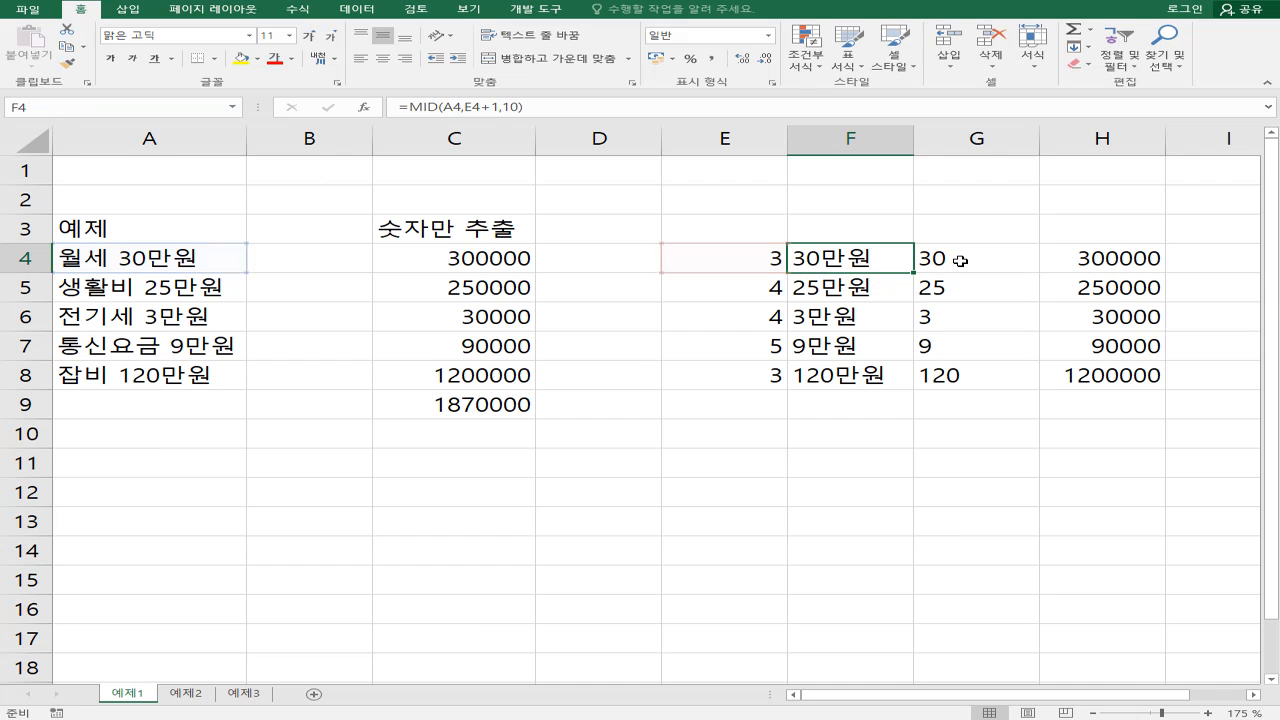
- Review the SUBSTITUTE formula in G4 and the multiplication formula in H4 without changing them
{"action": "left_click", "coordinate": [961, 262]}
{"action": "double_click", "coordinate": [961, 262]}
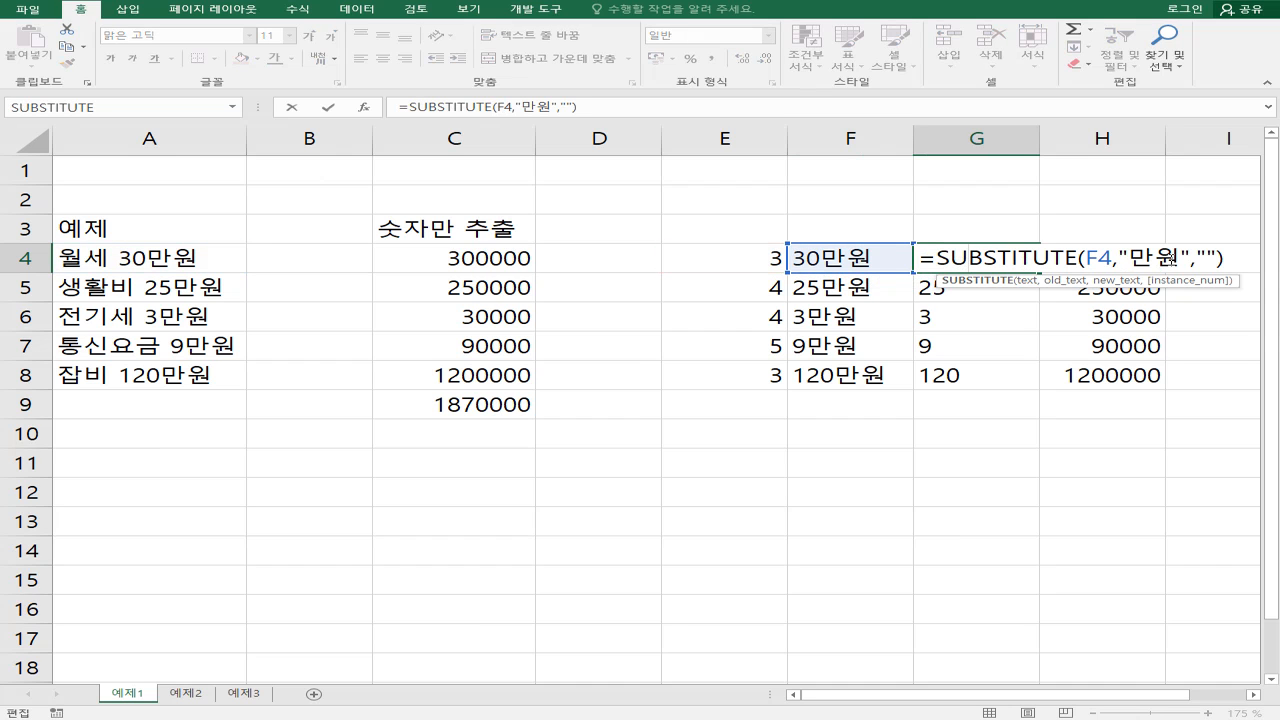
{"action": "key", "text": "Escape"}
{"action": "double_click", "coordinate": [1123, 260]}
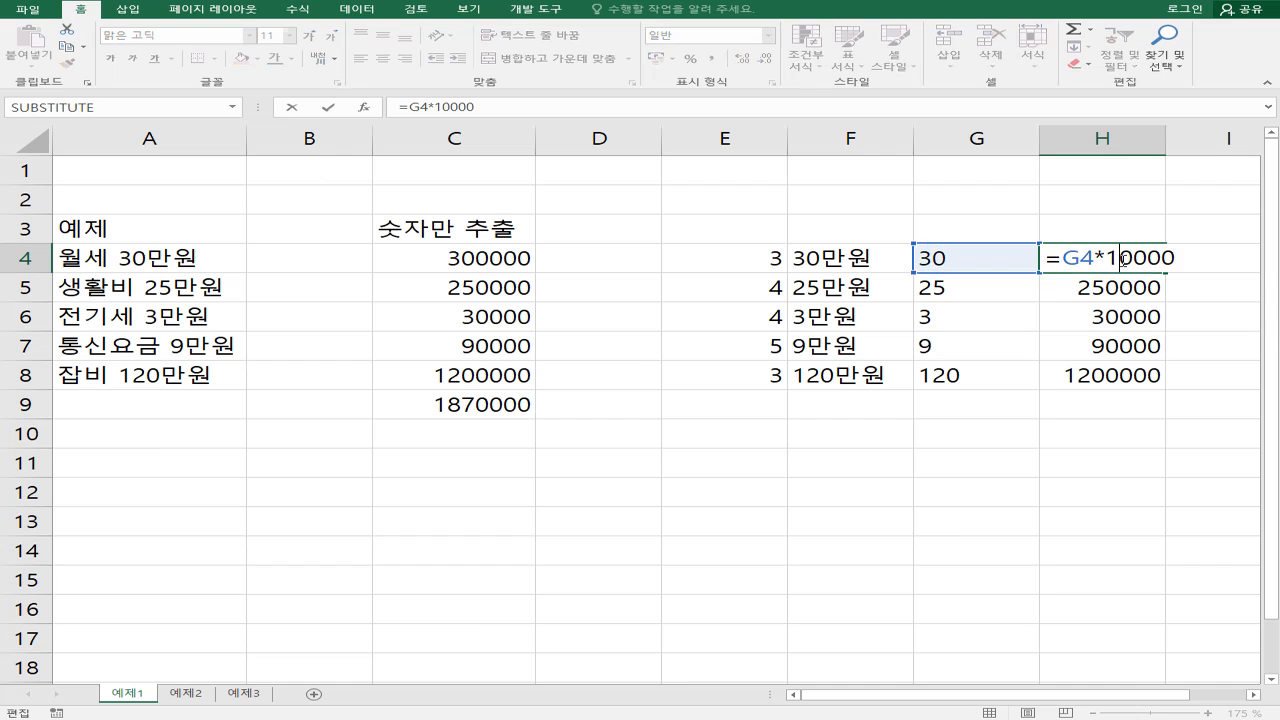
{"action": "key", "text": "Escape"}
{"action": "double_click", "coordinate": [1123, 260]}
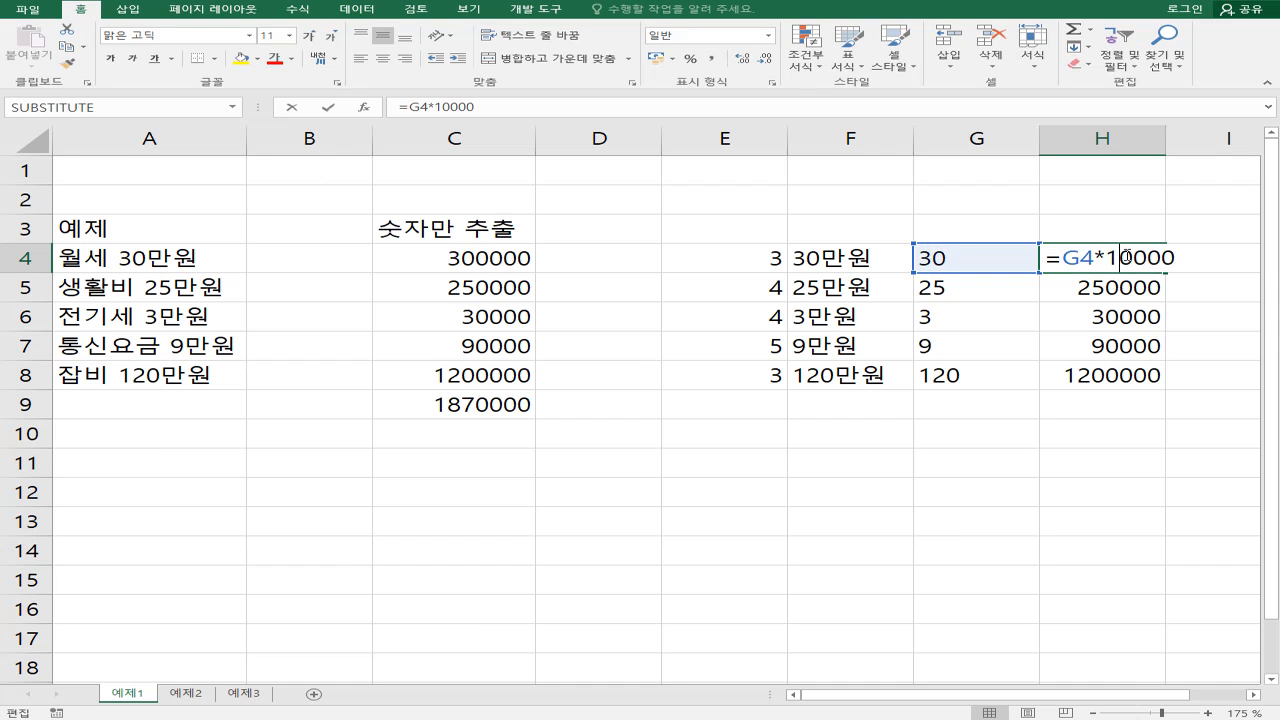
{"action": "key", "text": "Escape"}
- Examine the combined formula in C4, focusing on the nested MID and FIND part and the "만원" replacement arguments of SUBSTITUTE
{"action": "double_click", "coordinate": [480, 258]}
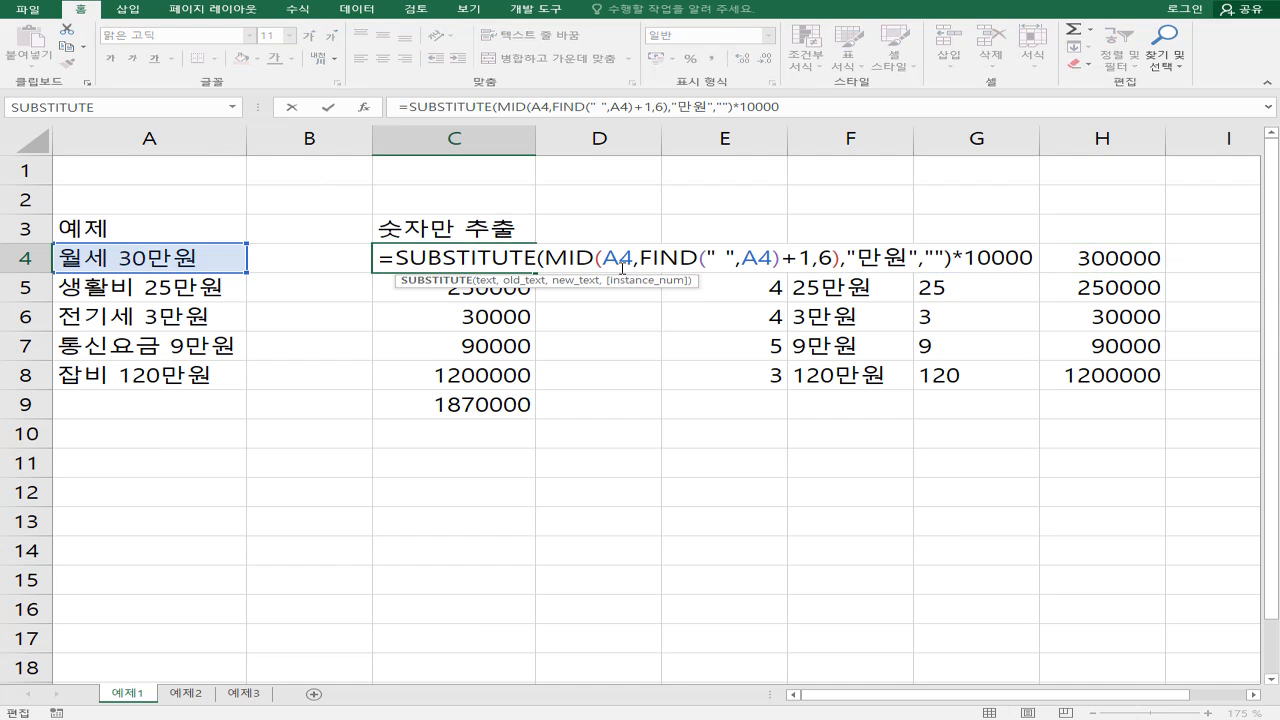
{"action": "left_click", "coordinate": [547, 260]}
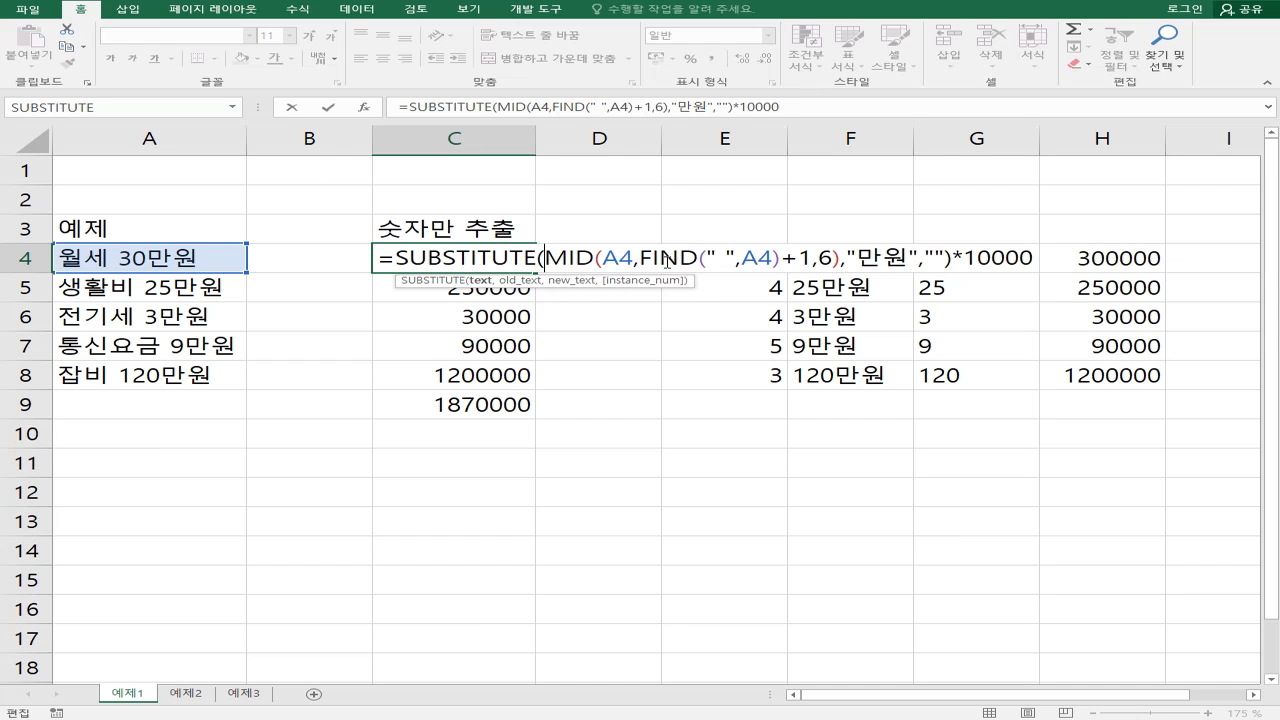
{"action": "left_click_drag", "start_coordinate": [652, 260], "coordinate": [824, 259]}
{"action": "left_click", "coordinate": [825, 259]}
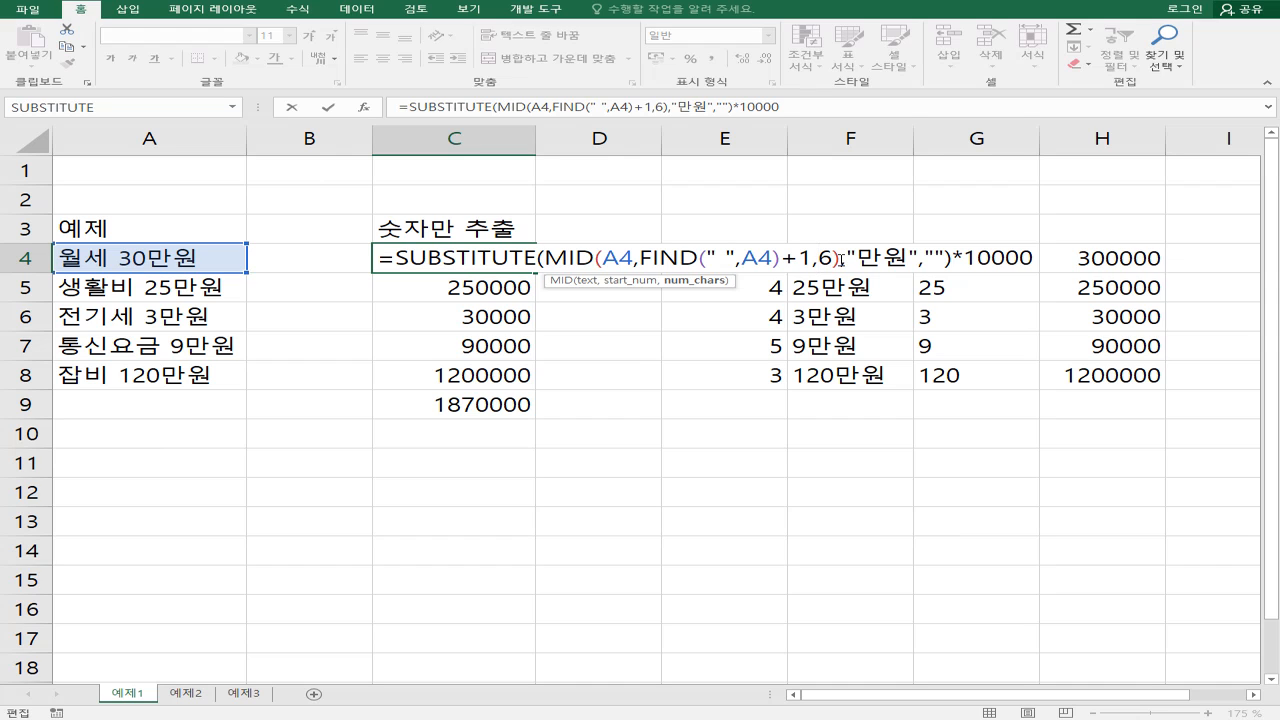
{"action": "left_click_drag", "start_coordinate": [838, 260], "coordinate": [556, 262]}
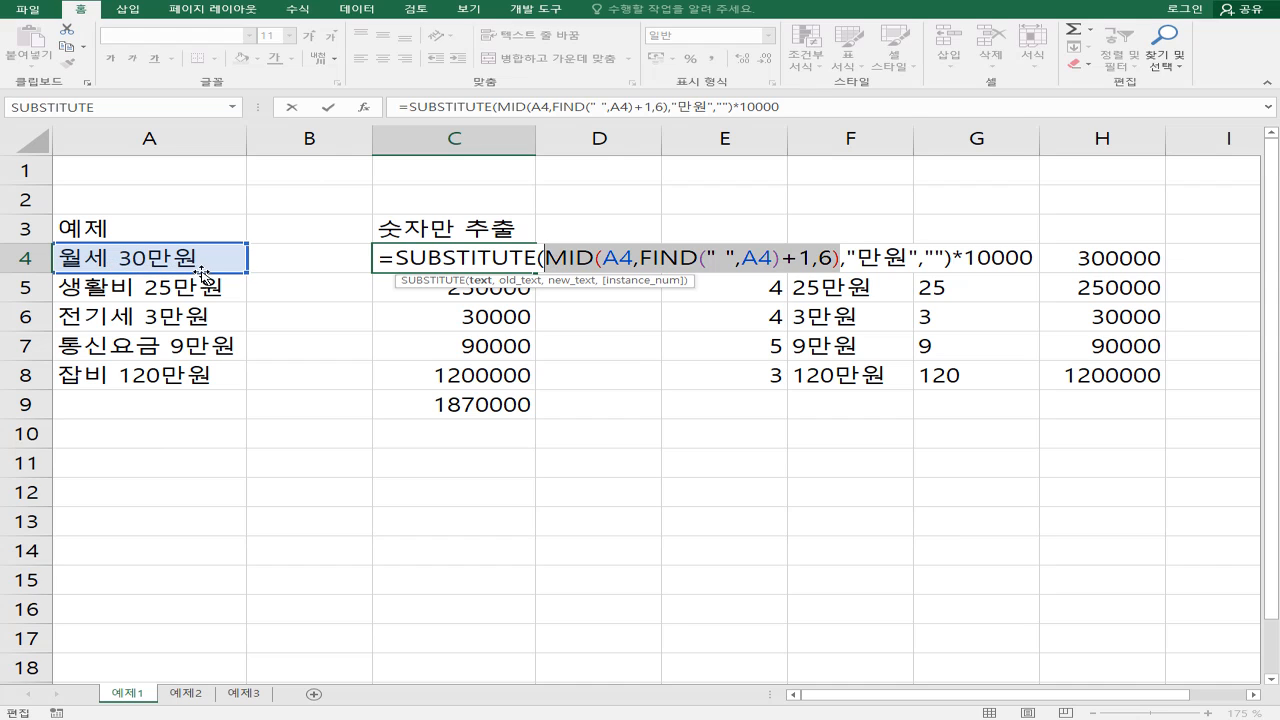
{"action": "left_click", "coordinate": [862, 260]}
{"action": "double_click", "coordinate": [862, 260]}
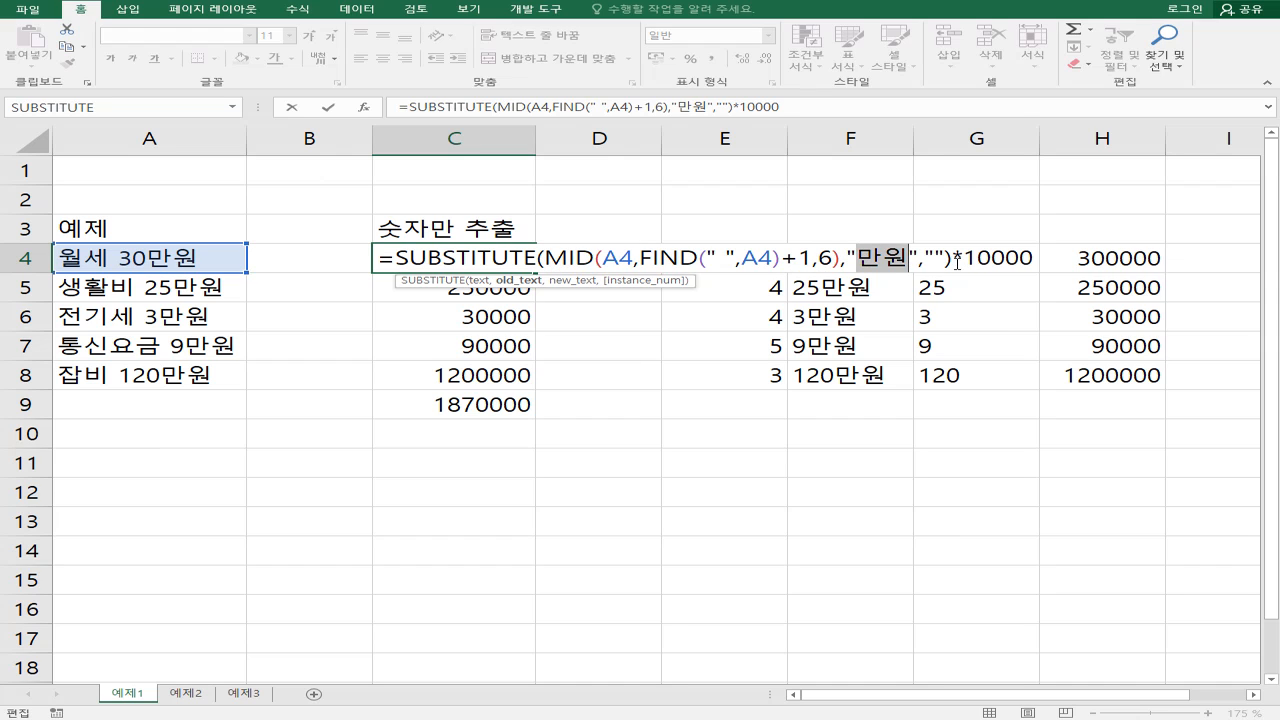
{"action": "left_click_drag", "start_coordinate": [948, 260], "coordinate": [918, 264]}
- Review how SUBSTITUTE, MID, FIND and the *10000 multiplier work together in C4, leaving the formula unchanged
{"action": "left_click", "coordinate": [486, 264]}
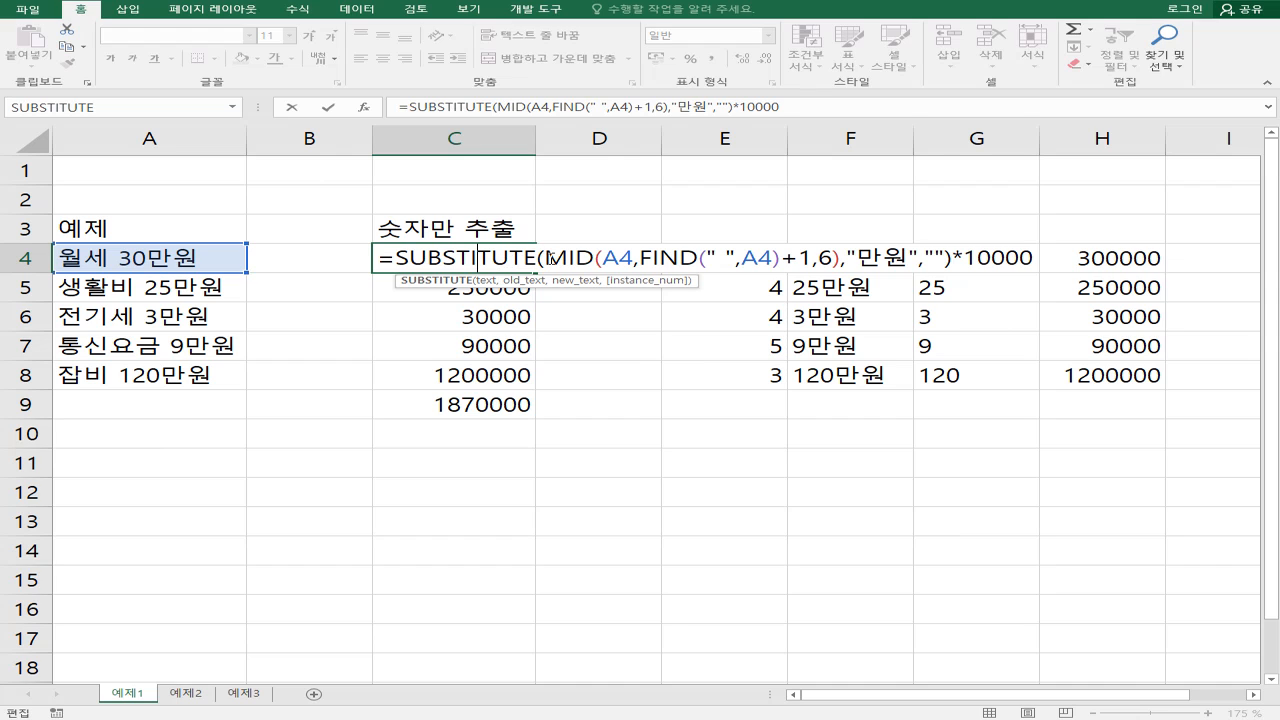
{"action": "left_click_drag", "start_coordinate": [551, 260], "coordinate": [634, 260]}
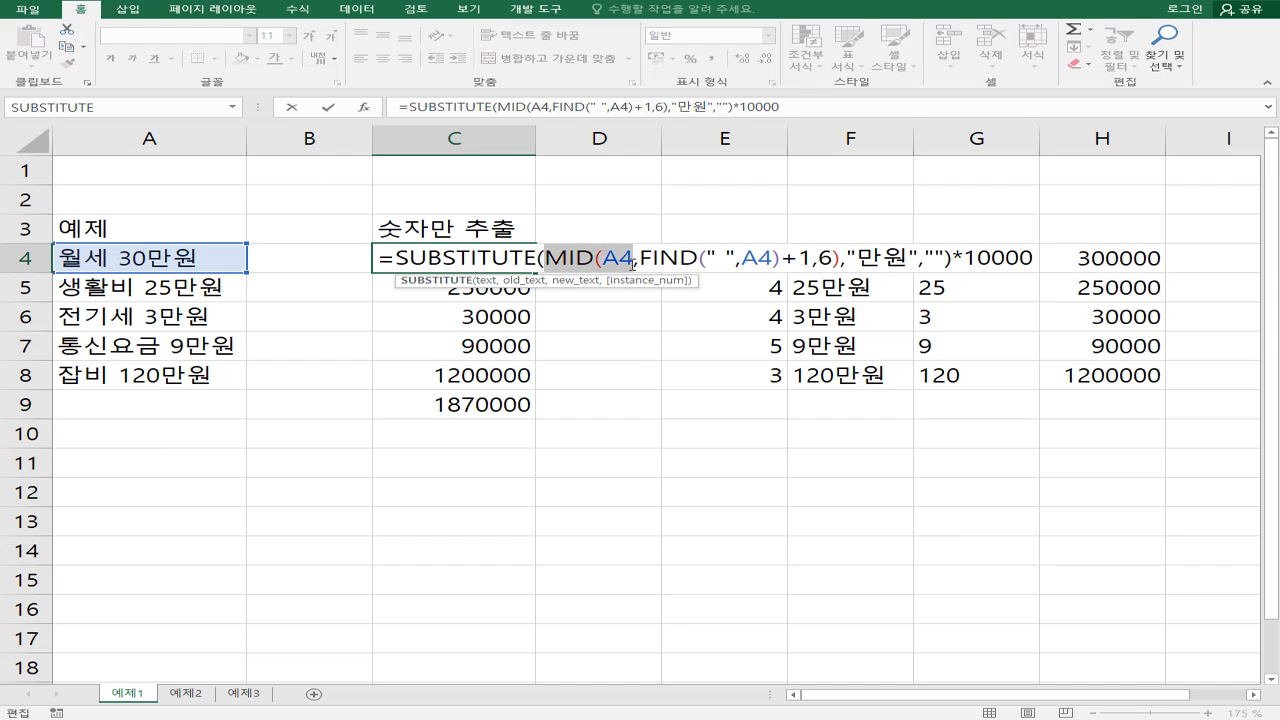
{"action": "left_click", "coordinate": [955, 258]}
{"action": "left_click_drag", "start_coordinate": [1031, 258], "coordinate": [963, 258]}
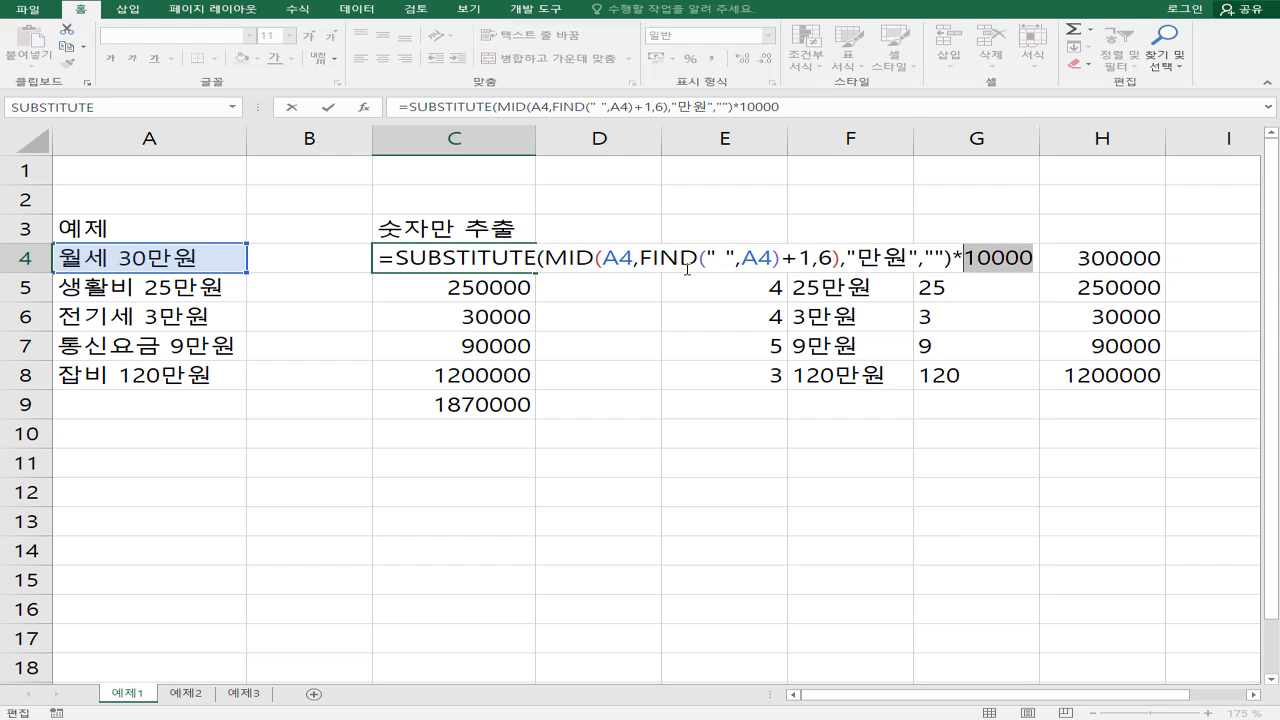
{"action": "left_click", "coordinate": [593, 259]}
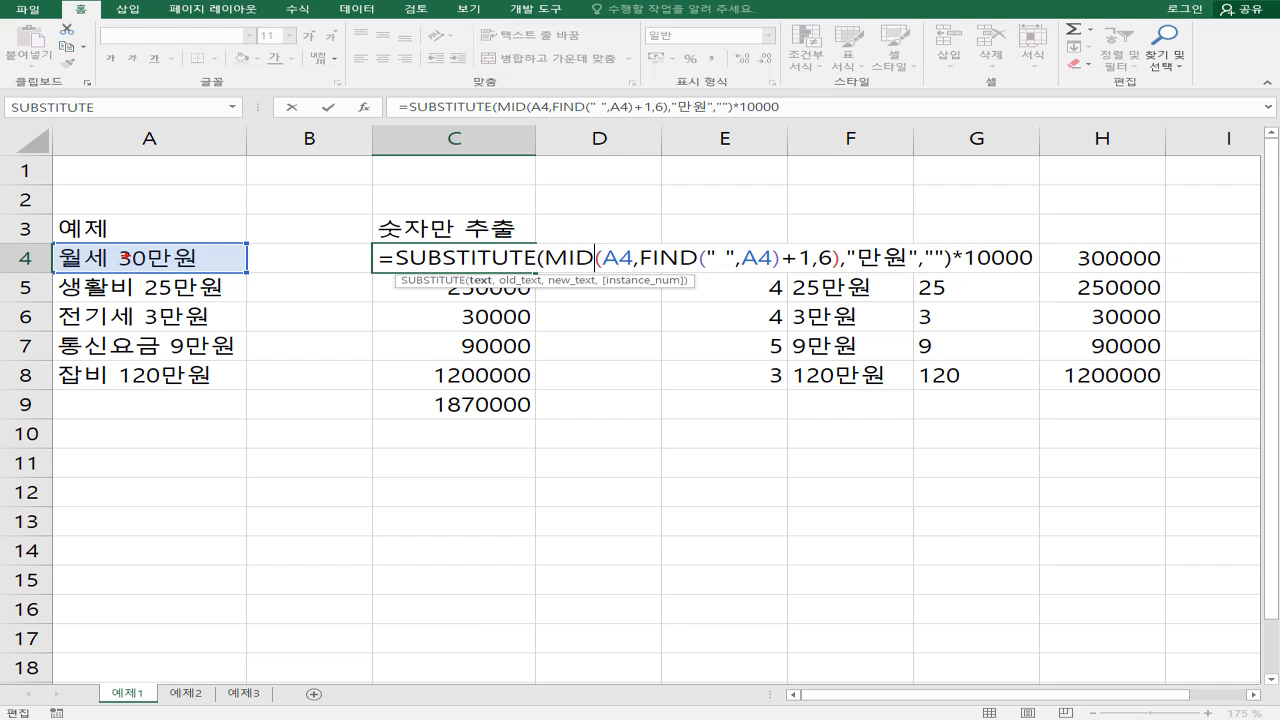
{"action": "left_click_drag", "start_coordinate": [118, 245], "coordinate": [201, 270]}
{"action": "mouse_move", "coordinate": [545, 244]}
{"action": "left_mouse_down"}
{"action": "mouse_move", "coordinate": [644, 274]}
{"action": "mouse_move", "coordinate": [841, 276]}
{"action": "mouse_move", "coordinate": [894, 263]}
{"action": "left_mouse_up"}
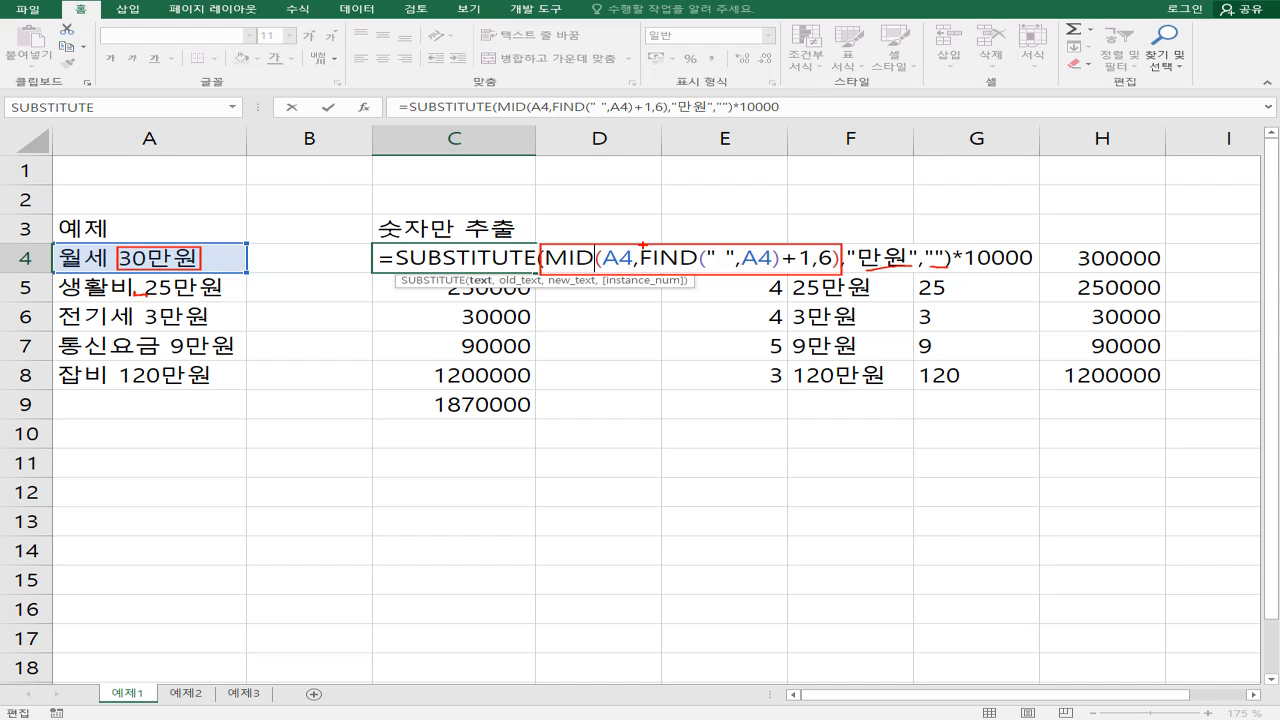
{"action": "mouse_move", "coordinate": [643, 245]}
{"action": "left_mouse_down"}
{"action": "mouse_move", "coordinate": [671, 264]}
{"action": "mouse_move", "coordinate": [808, 270]}
{"action": "left_mouse_up"}
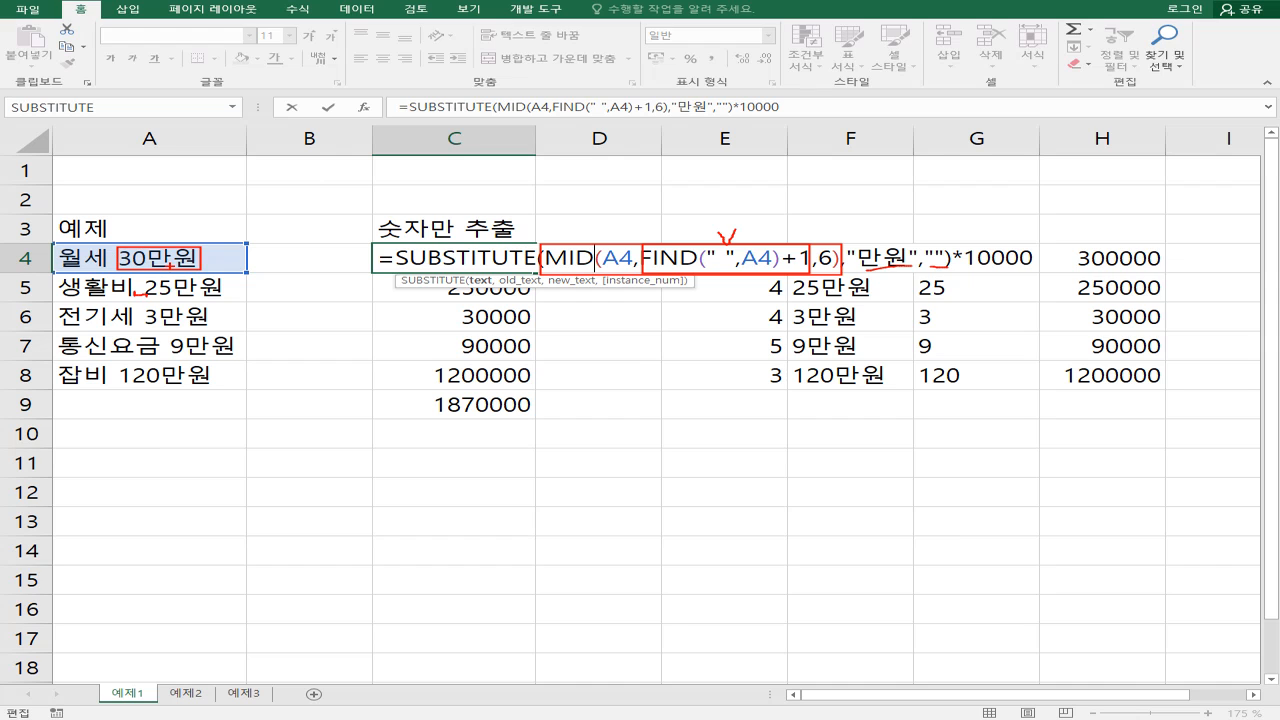
{"action": "key", "text": "ctrl+Return"}
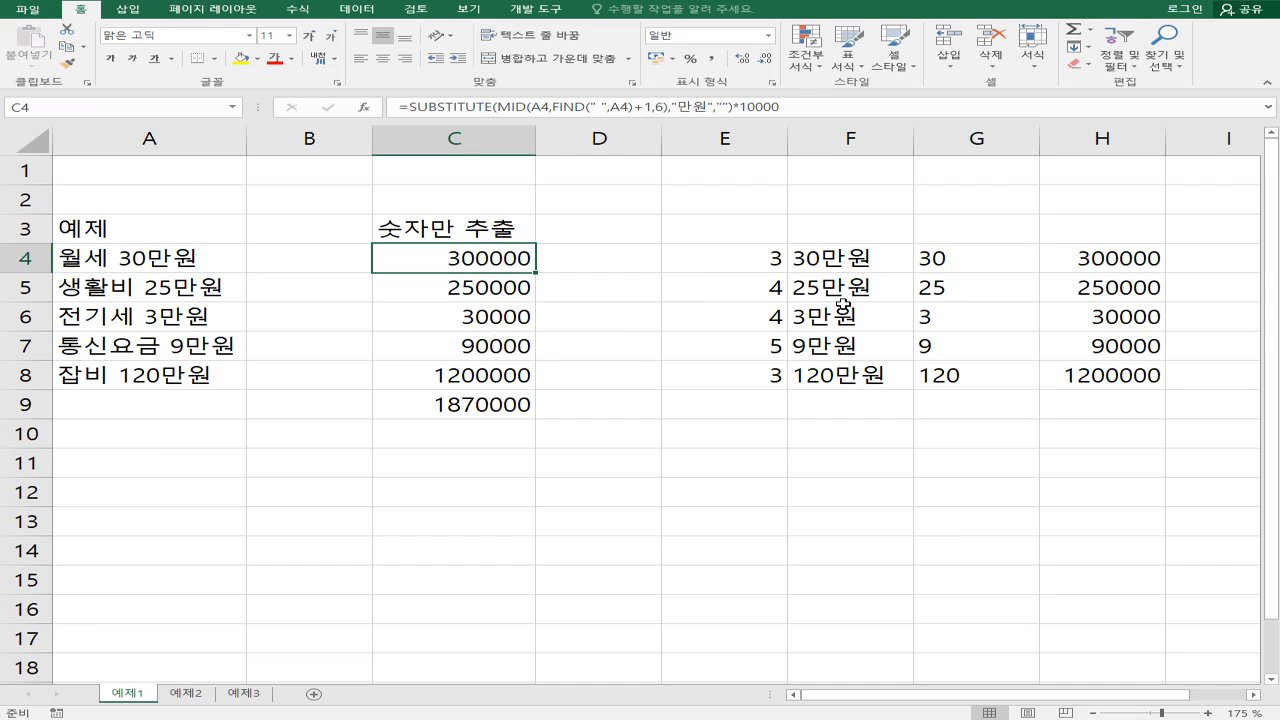
- Review the SUM formula over A4:A8 in C9 and recommit it as an array formula
{"action": "left_click", "coordinate": [473, 403]}
{"action": "double_click", "coordinate": [473, 405]}
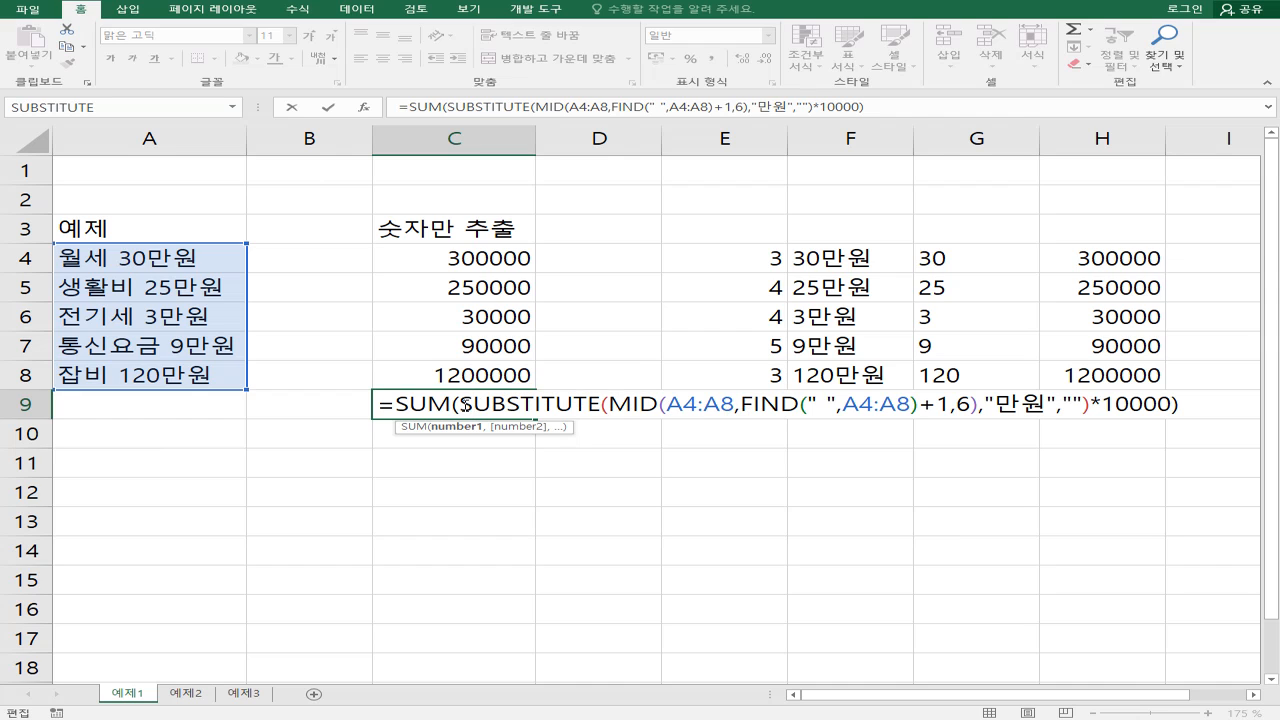
{"action": "left_click_drag", "start_coordinate": [462, 405], "coordinate": [1094, 408]}
{"action": "left_click", "coordinate": [1118, 406]}
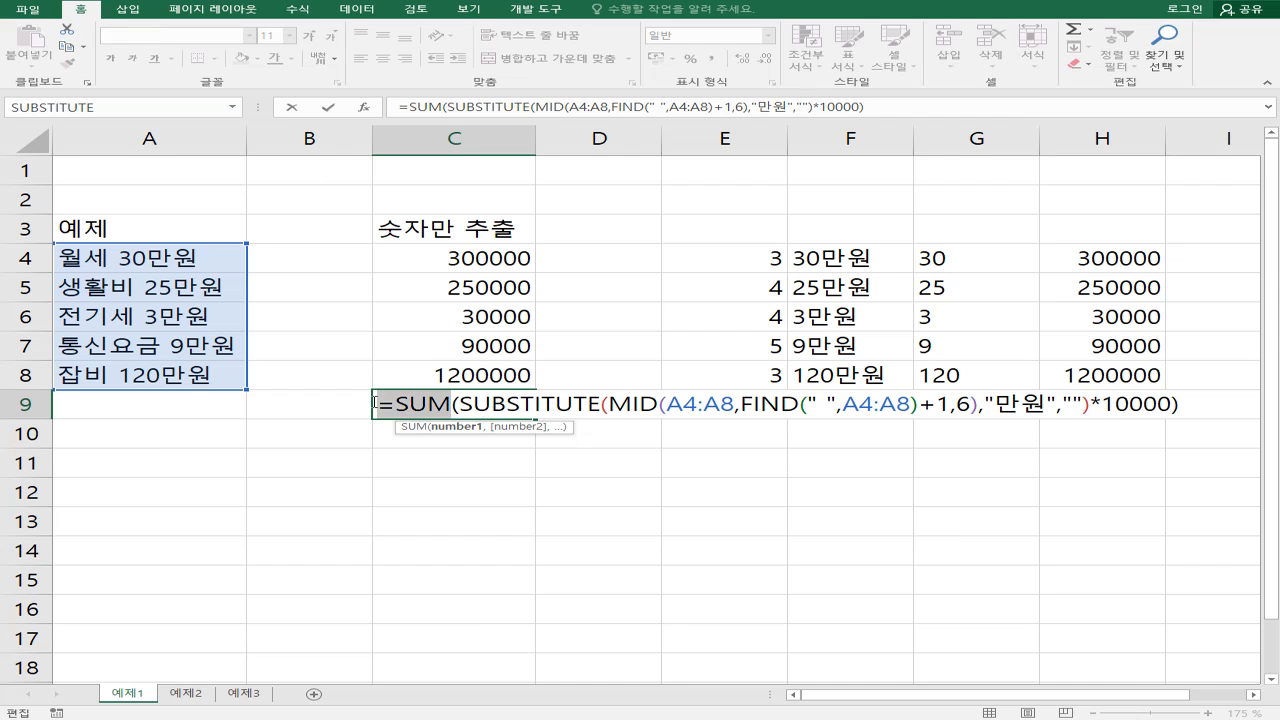
{"action": "key", "text": "ctrl+shift+Return"}
- Enter =SUM(H4:H8) in H9 to total the converted amounts
{"action": "left_click", "coordinate": [1056, 406]}
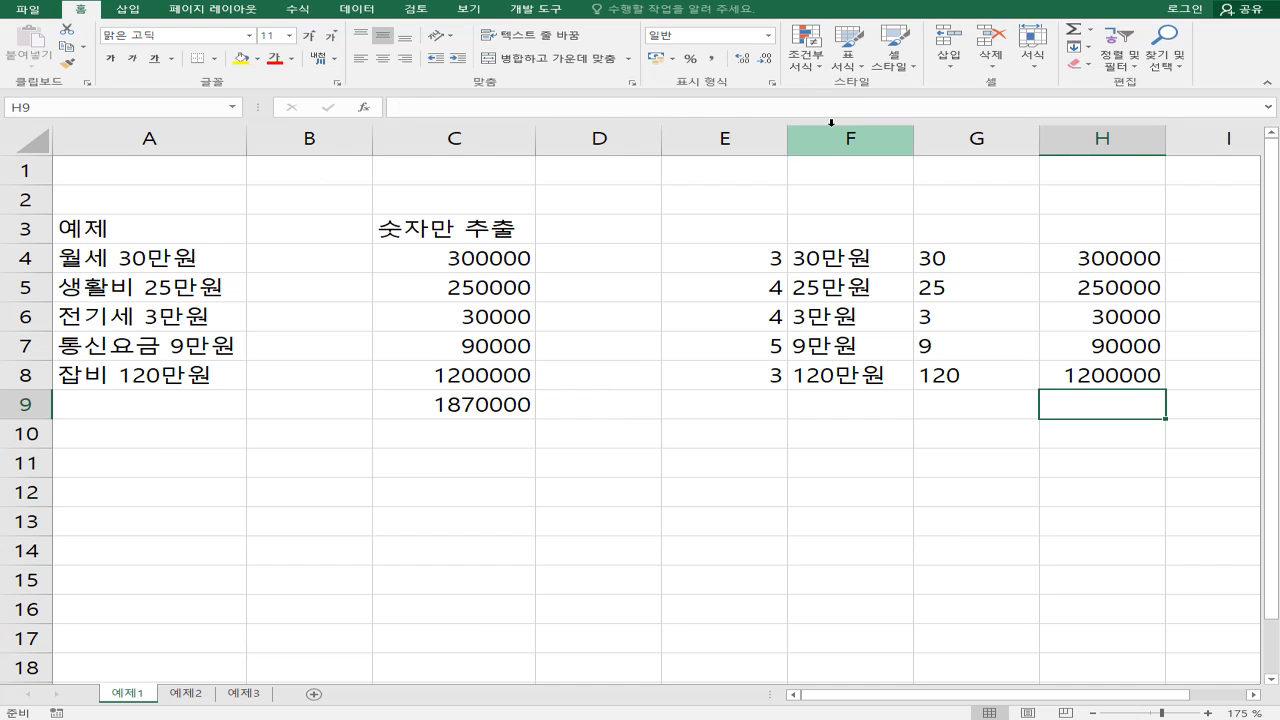
{"action": "type", "text": "=sum"}
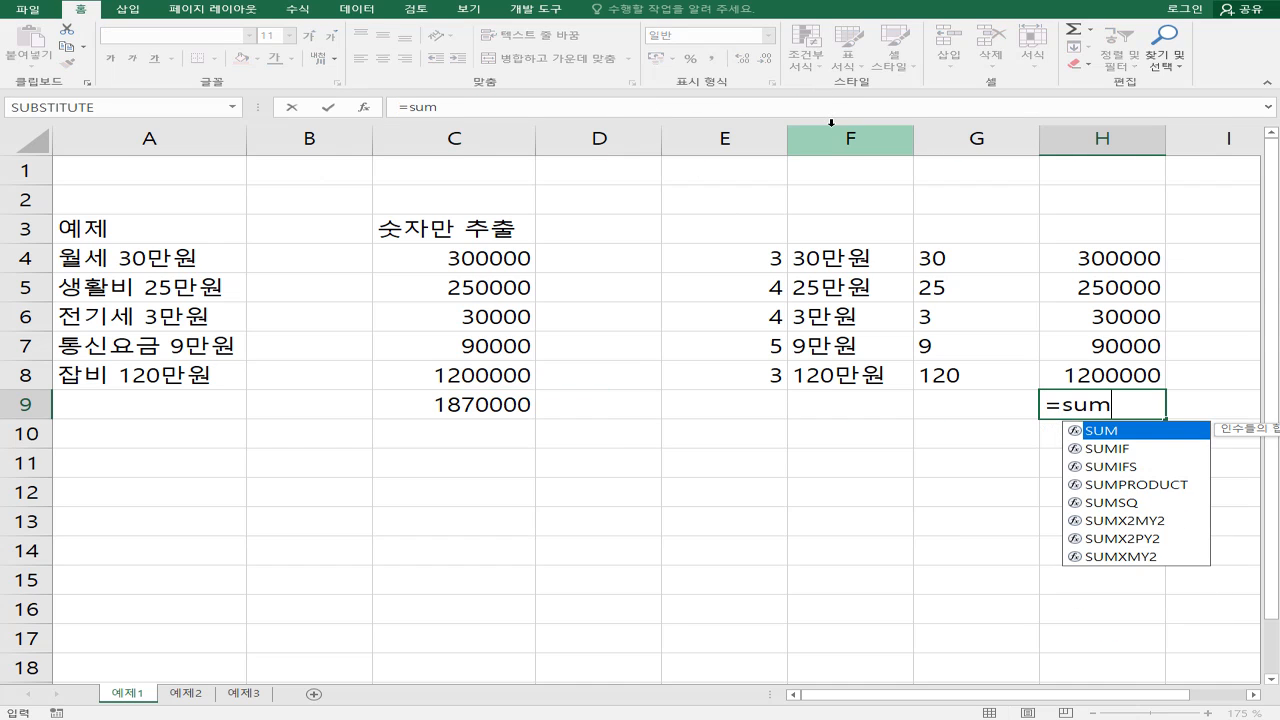
{"action": "key", "text": "Tab"}
{"action": "left_click_drag", "start_coordinate": [1082, 253], "coordinate": [1085, 358]}
{"action": "key", "text": "ctrl+Return"}
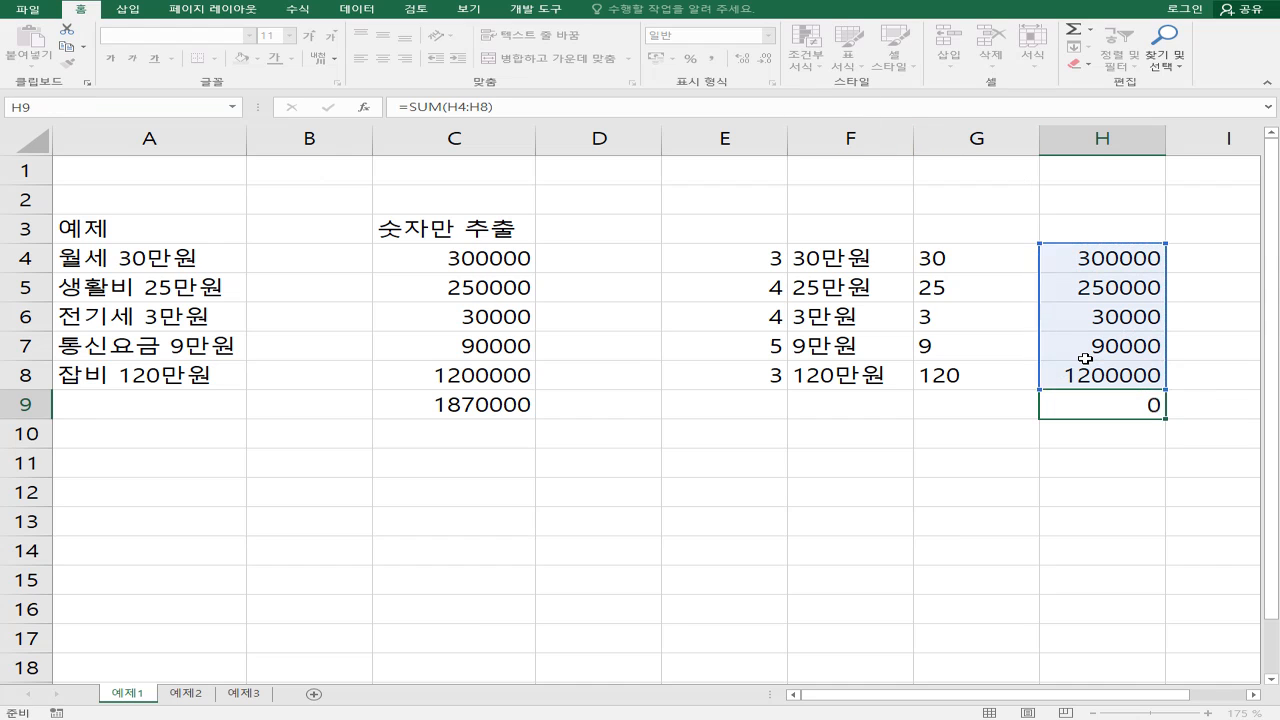
- Re-examine the array SUM formula in C9 against the individual amounts in C4:C8, keeping it as an array formula
{"action": "key", "text": "Left"}
{"action": "key", "text": "Left"}
{"action": "key", "text": "Left"}
{"action": "key", "text": "Left"}
{"action": "key", "text": "Left"}
{"action": "key", "text": "F2"}
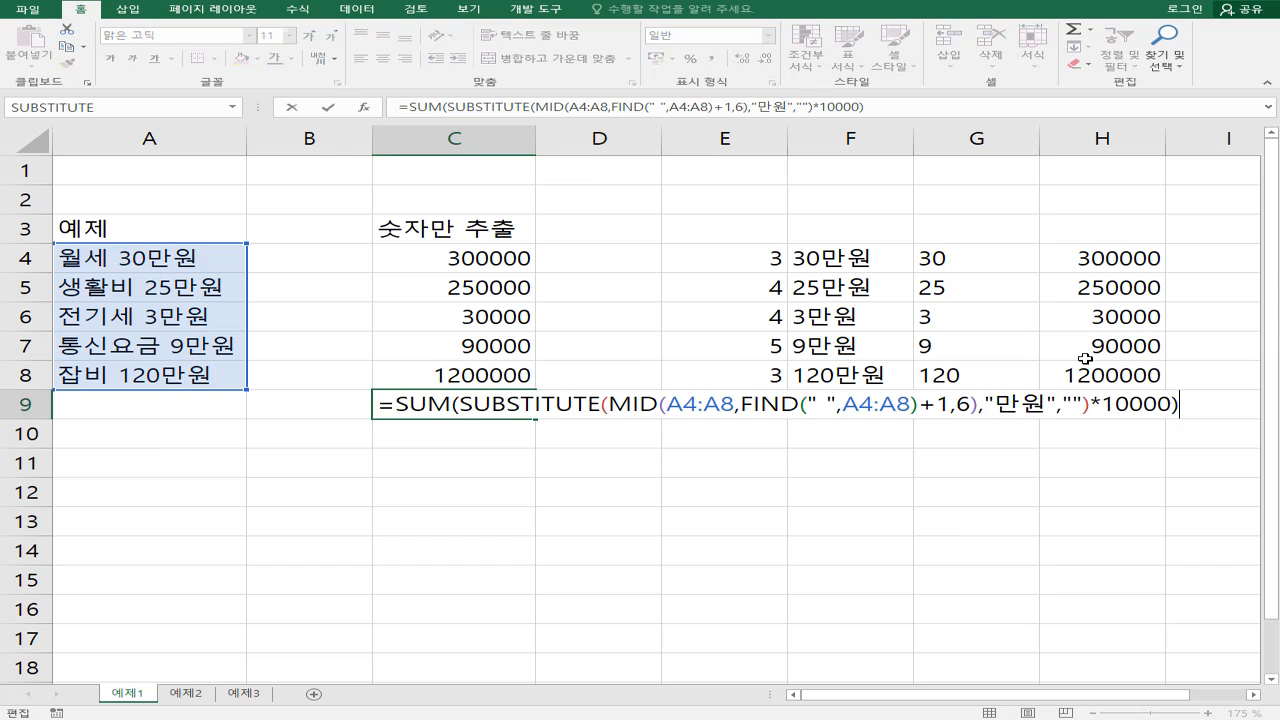
{"action": "key", "text": "ctrl+Return"}
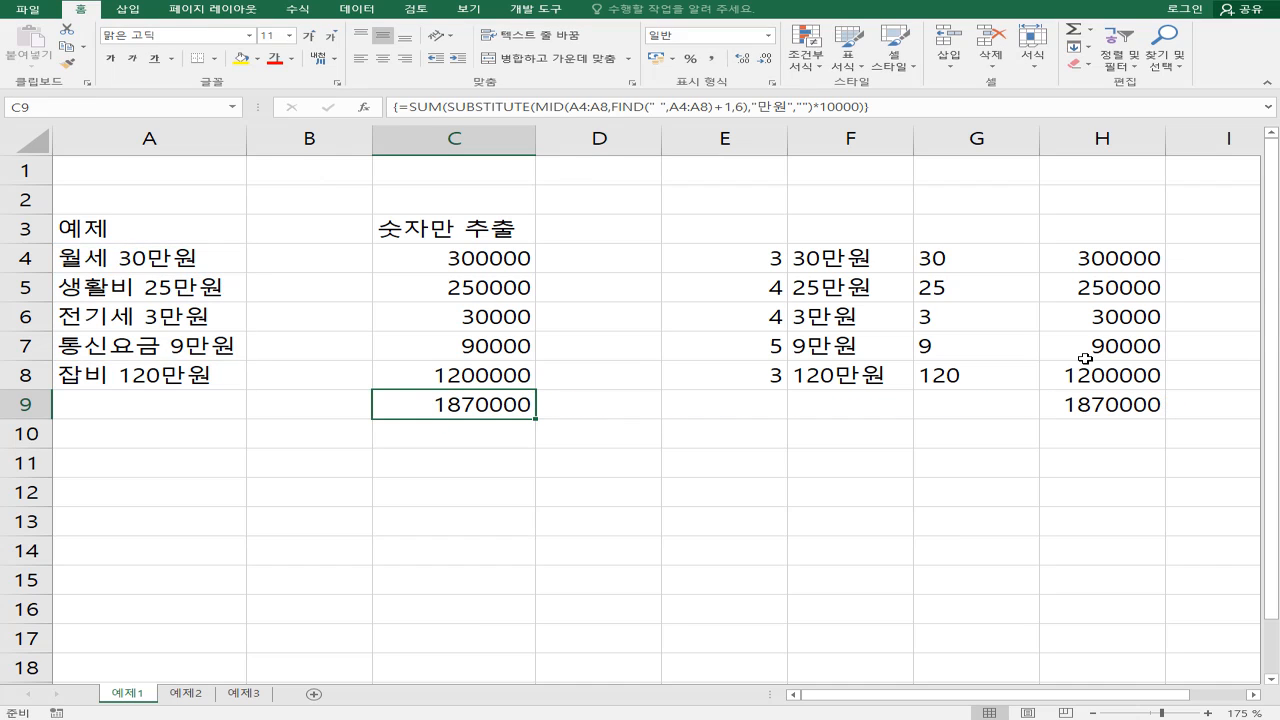
{"action": "key", "text": "F2"}
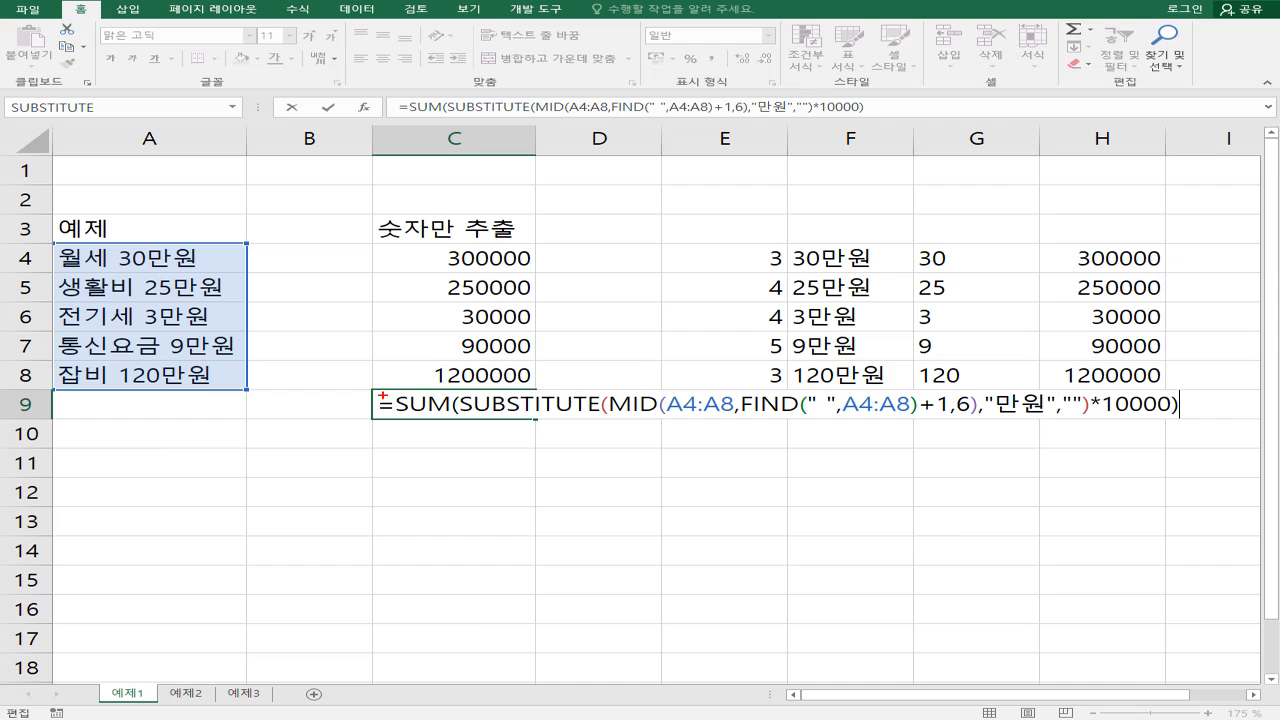
{"action": "mouse_move", "coordinate": [381, 395]}
{"action": "left_mouse_down"}
{"action": "mouse_move", "coordinate": [458, 416]}
{"action": "mouse_move", "coordinate": [1180, 418]}
{"action": "left_mouse_up"}
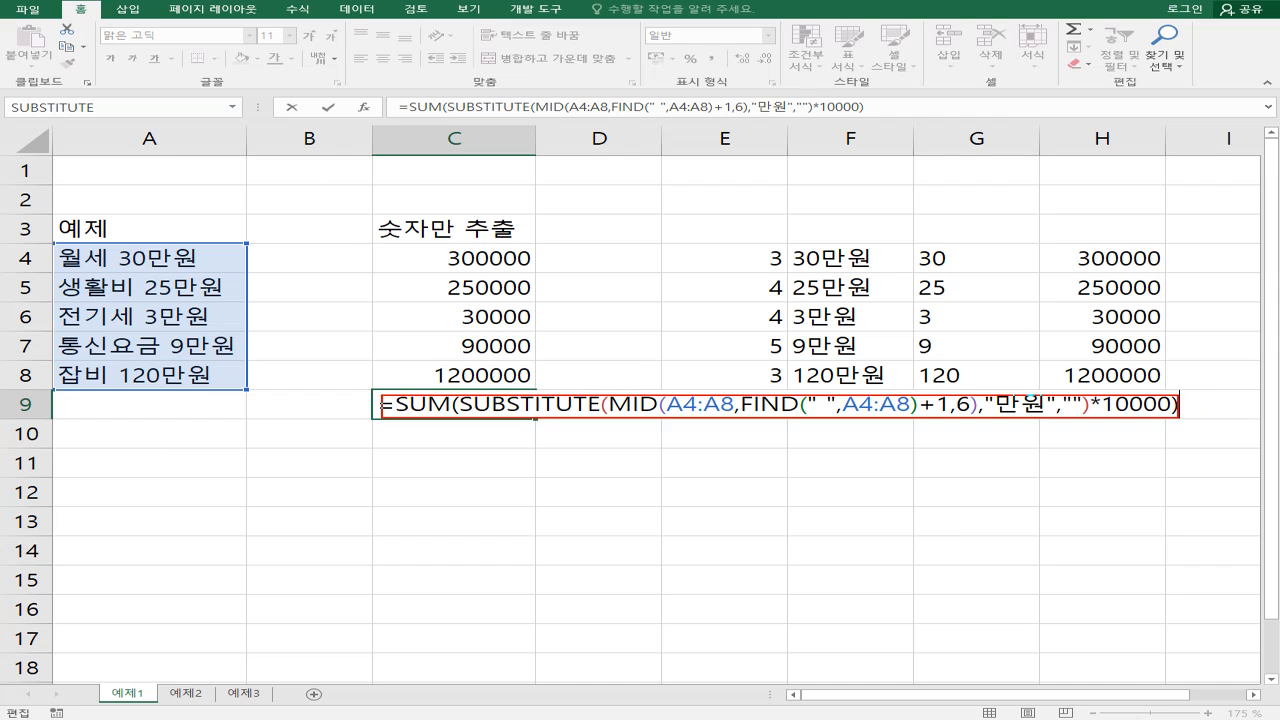
{"action": "left_click_drag", "start_coordinate": [420, 248], "coordinate": [538, 388]}
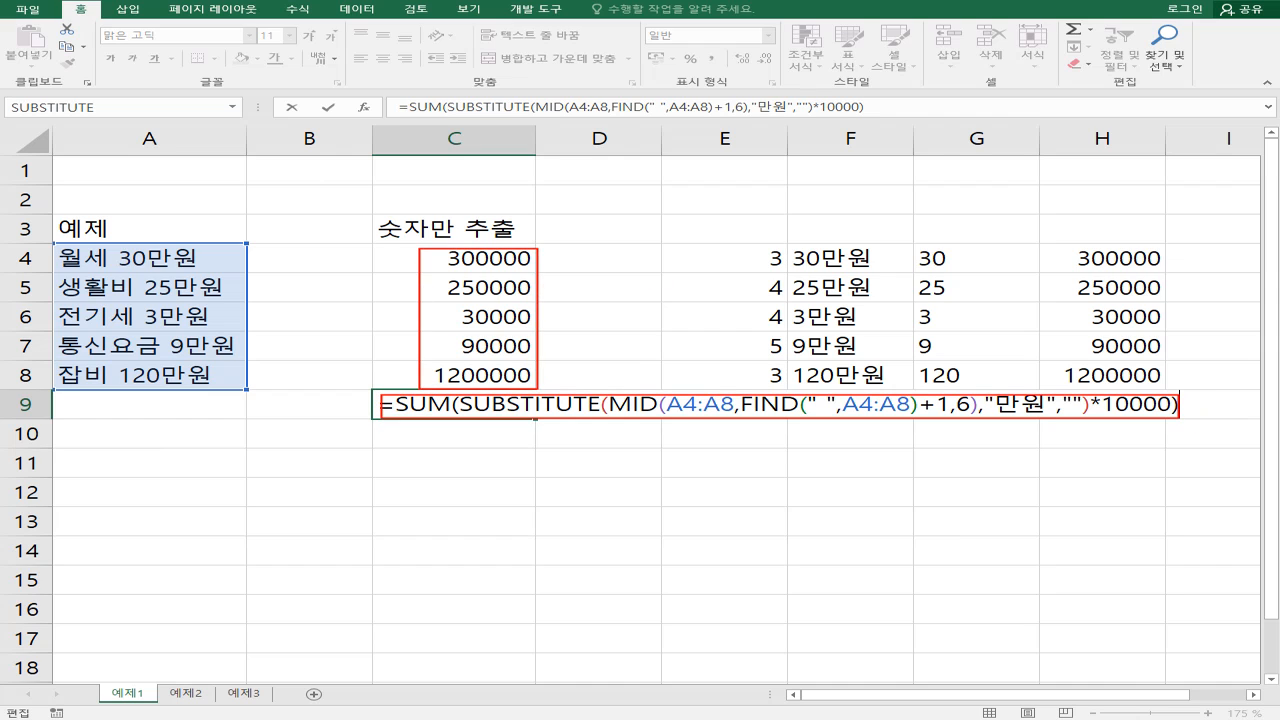
{"action": "left_click_drag", "start_coordinate": [570, 279], "coordinate": [595, 241]}
{"action": "key", "text": "Escape"}
{"action": "key", "text": "ctrl+shift+Return"}
{"action": "left_click", "coordinate": [609, 406]}
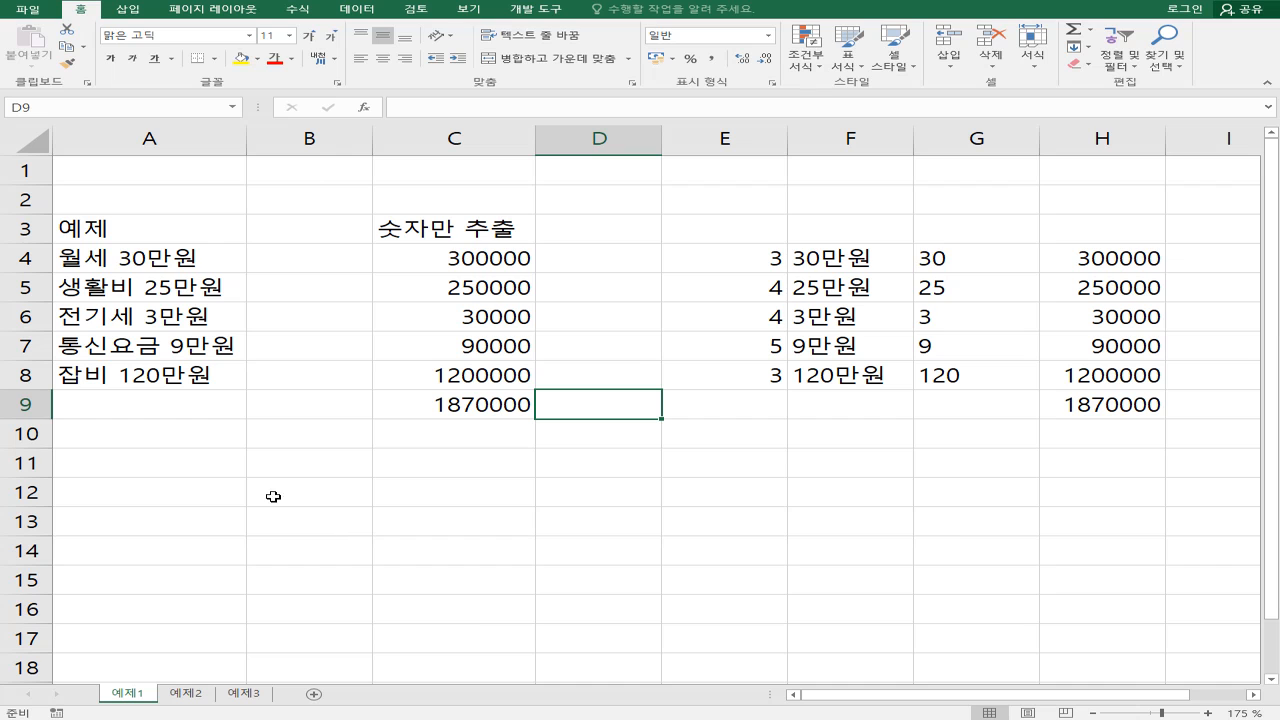
- Switch to the 예제2 sheet and inspect the text in A4 and the formulas in C4 and E4
{"action": "left_click", "coordinate": [191, 693]}
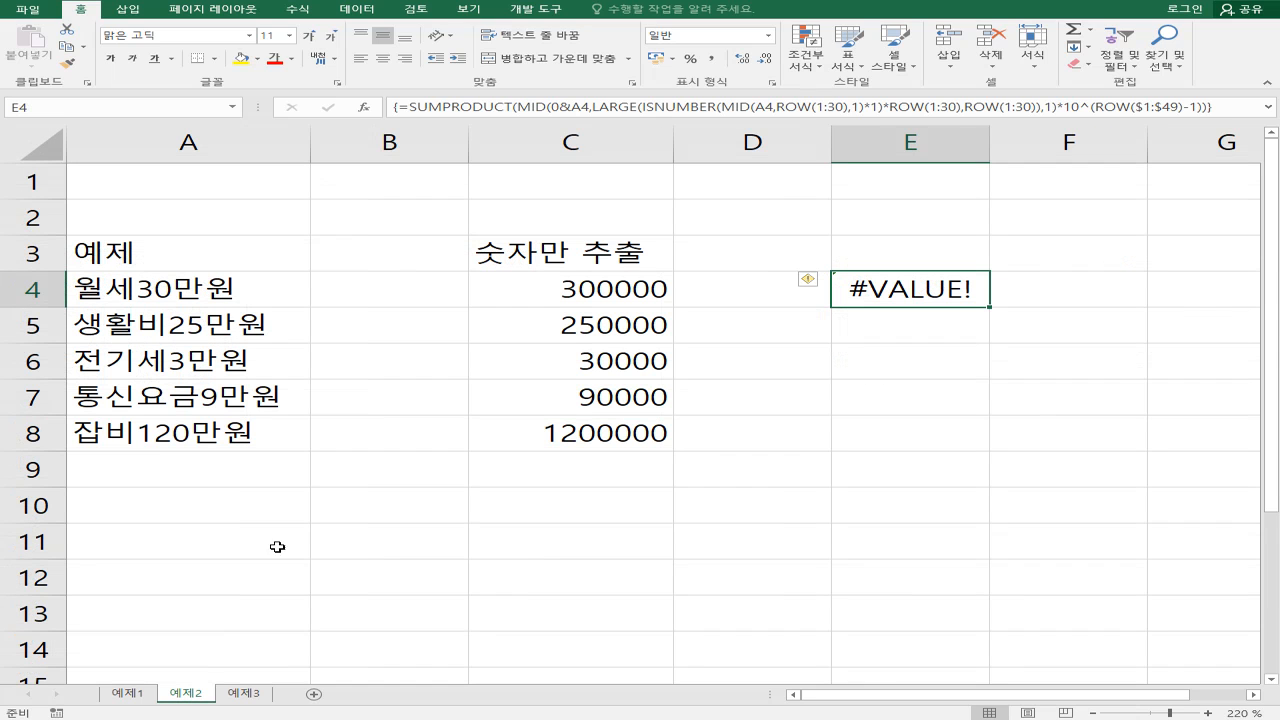
{"action": "left_click", "coordinate": [149, 293]}
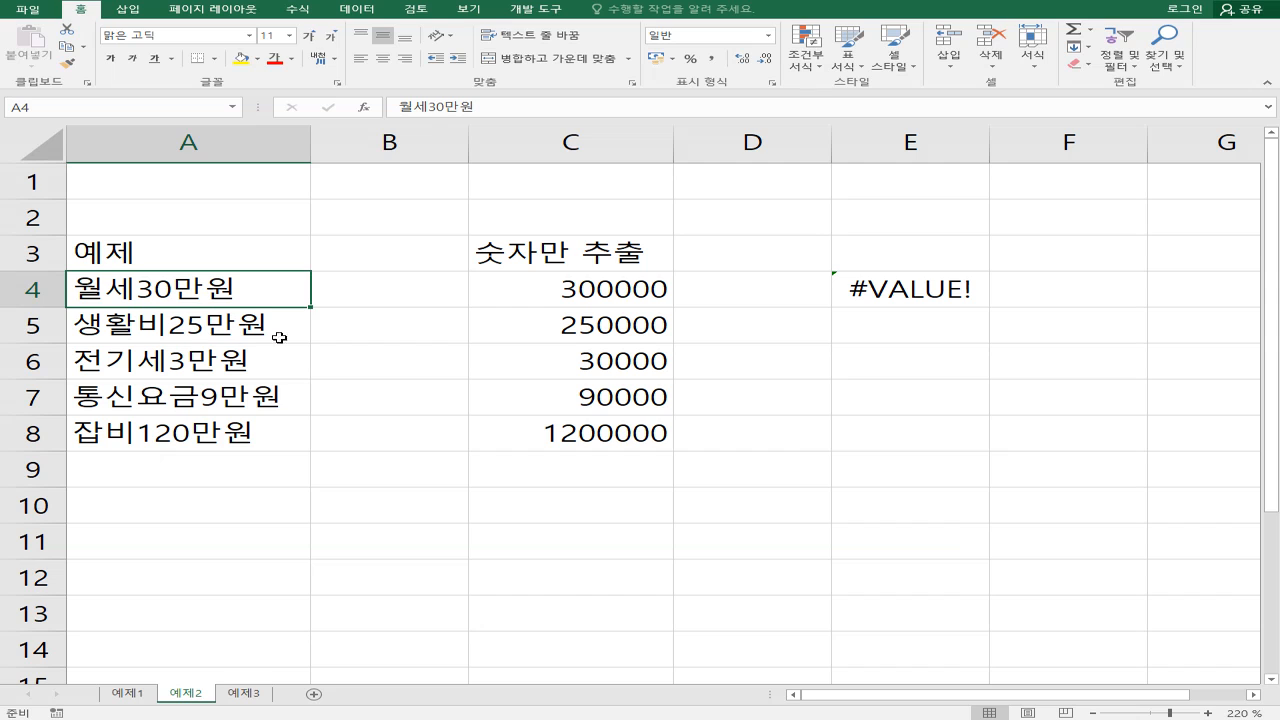
{"action": "left_click", "coordinate": [545, 296]}
{"action": "left_click", "coordinate": [852, 293]}
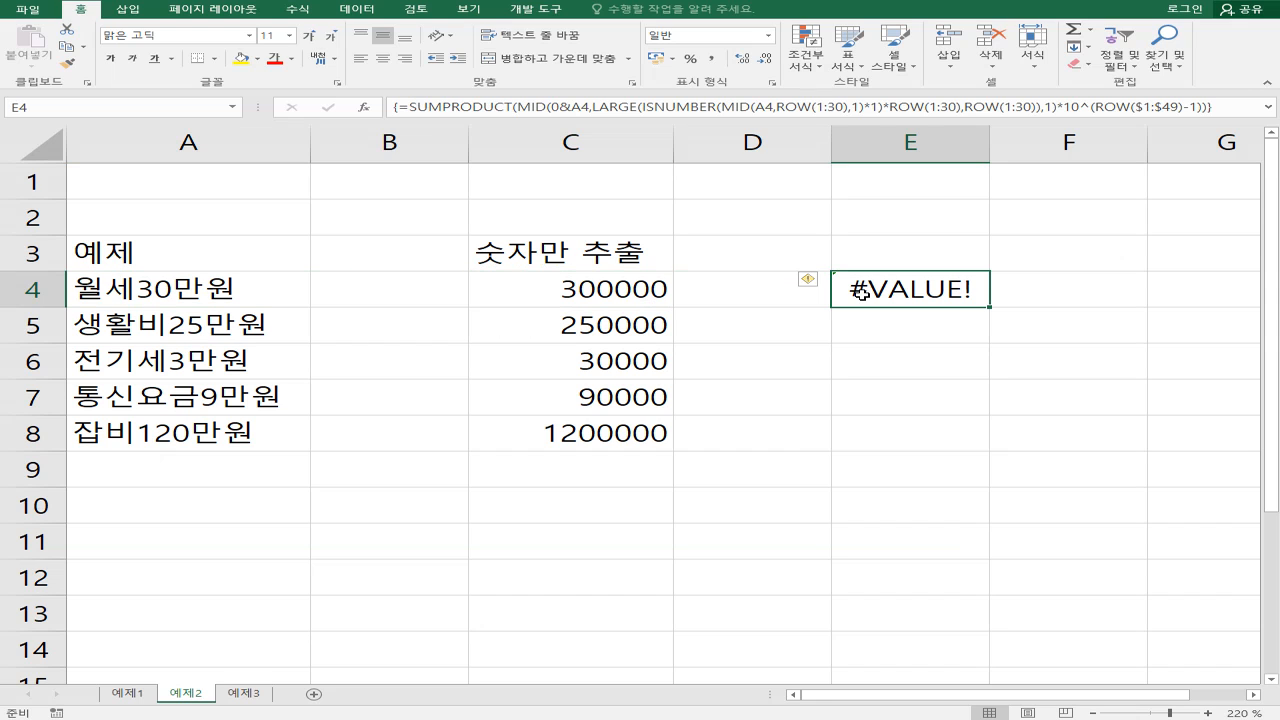
{"action": "left_click", "coordinate": [722, 293]}
{"action": "left_click", "coordinate": [585, 294]}
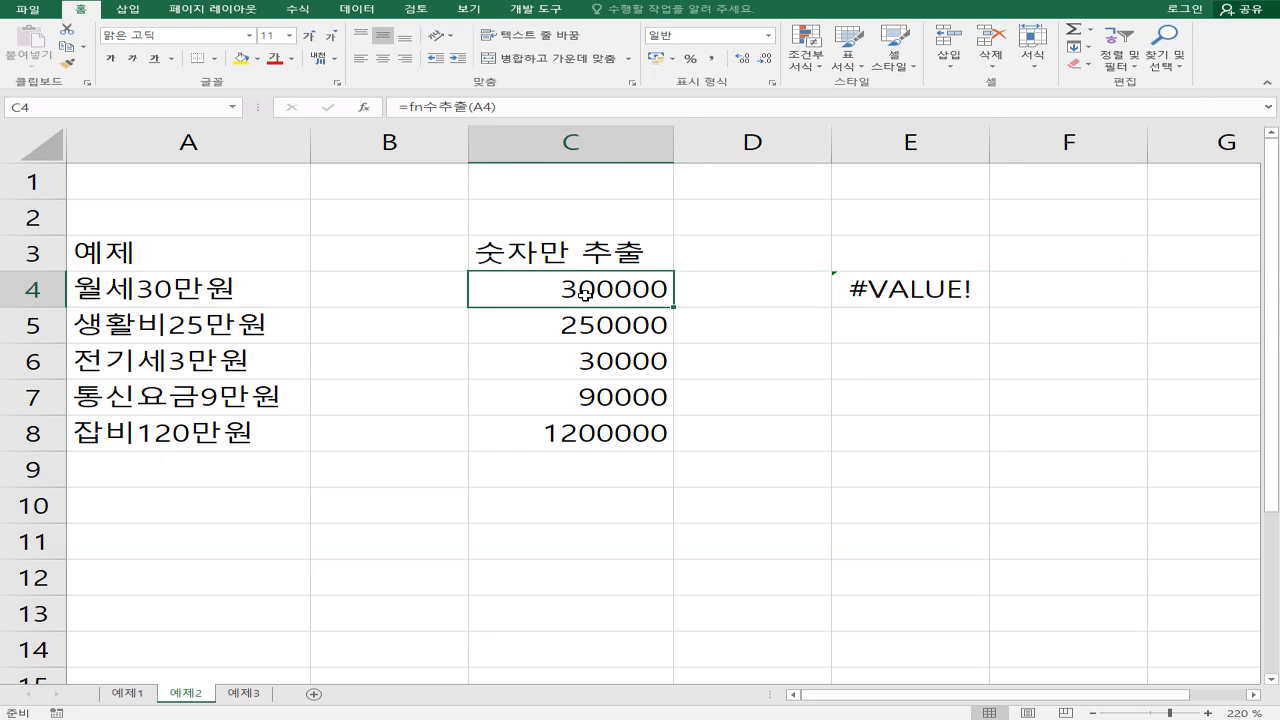
{"action": "double_click", "coordinate": [585, 294]}
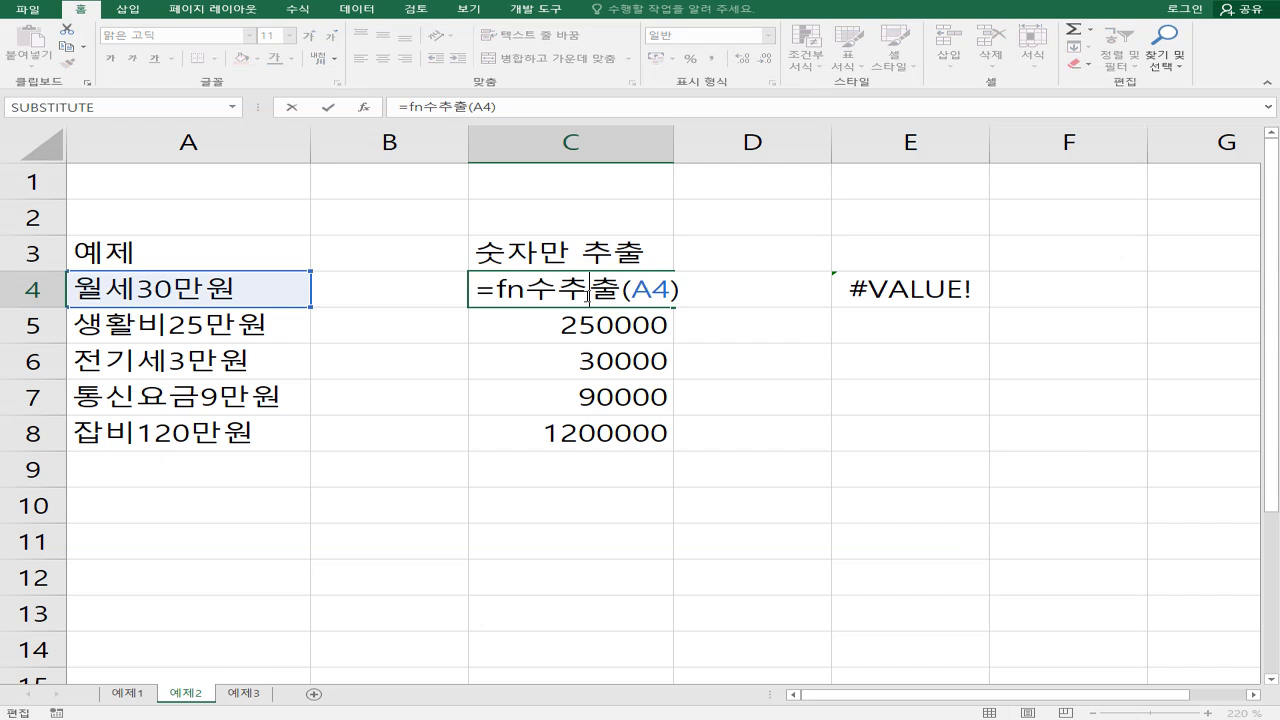
{"action": "key", "text": "Escape"}
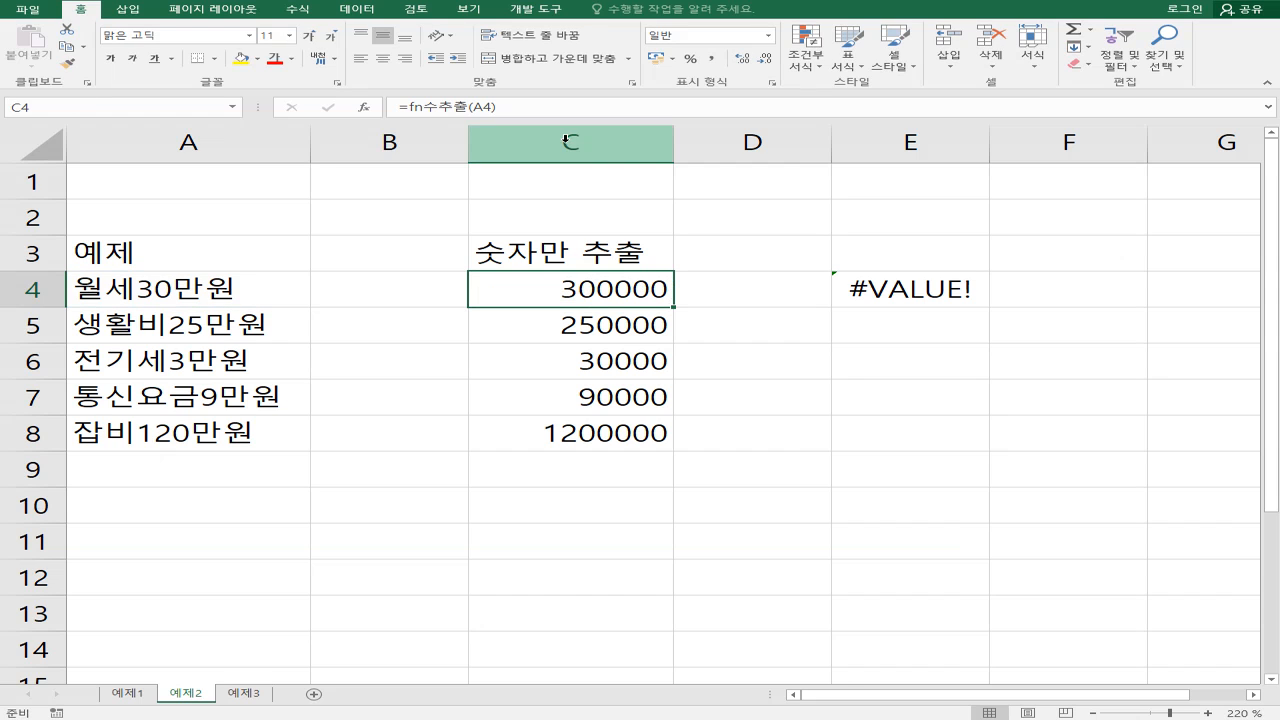
- Open the Visual Basic editor and move its window aside so that column A of the sheet is uncovered
{"action": "left_click", "coordinate": [536, 9]}
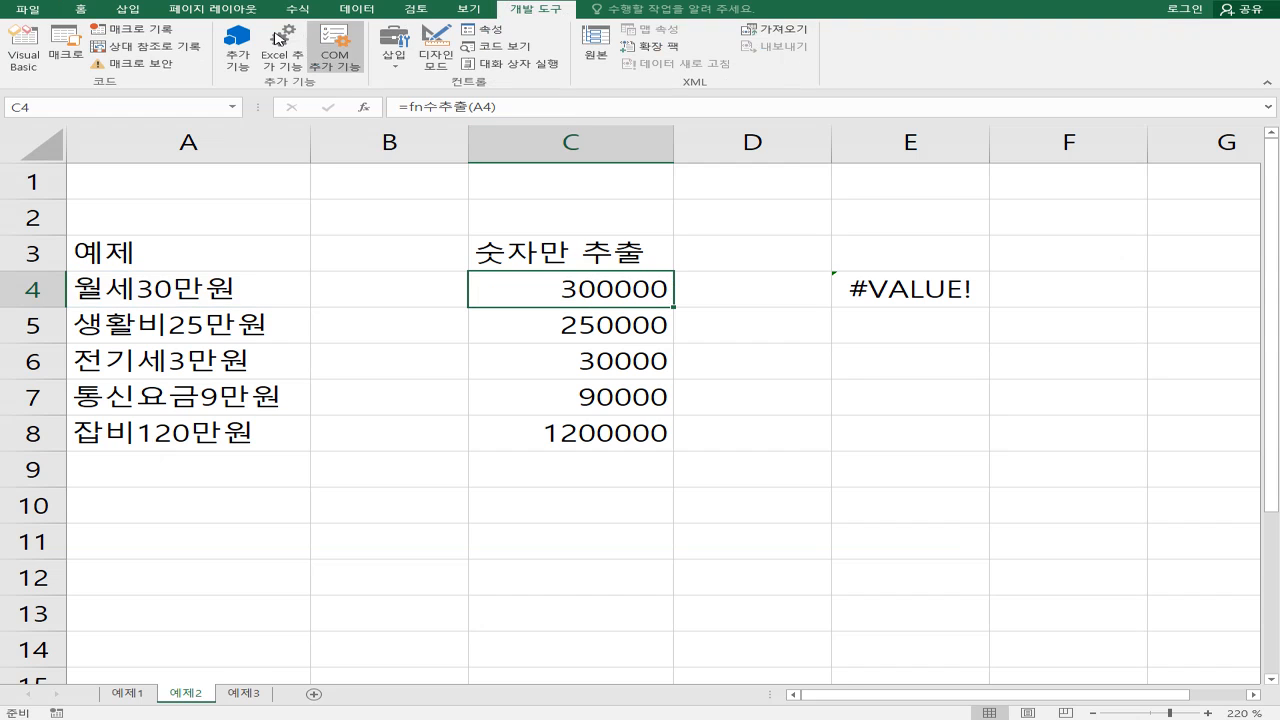
{"action": "left_click", "coordinate": [35, 57]}
{"action": "left_click_drag", "start_coordinate": [506, 225], "coordinate": [829, 74]}
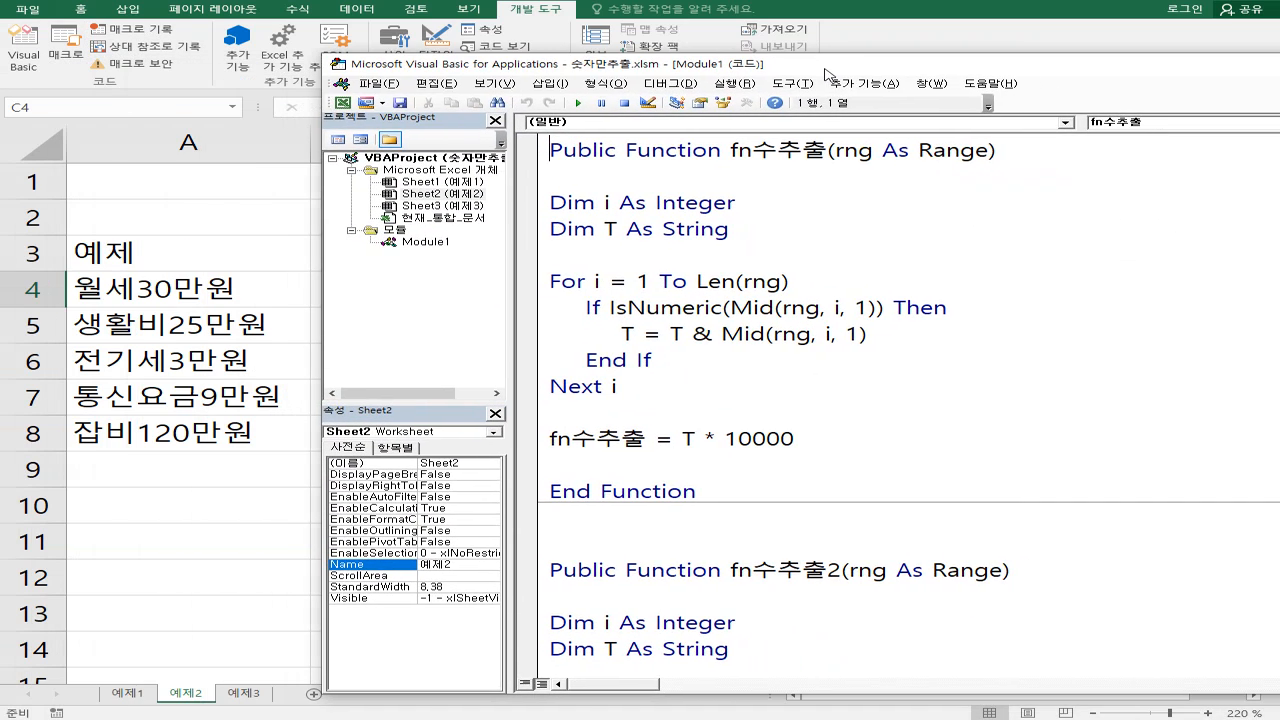
- Examine the variable declarations and the For loop range of the fn수추출 function against the text in A4
{"action": "left_click", "coordinate": [806, 262]}
{"action": "left_click", "coordinate": [789, 280]}
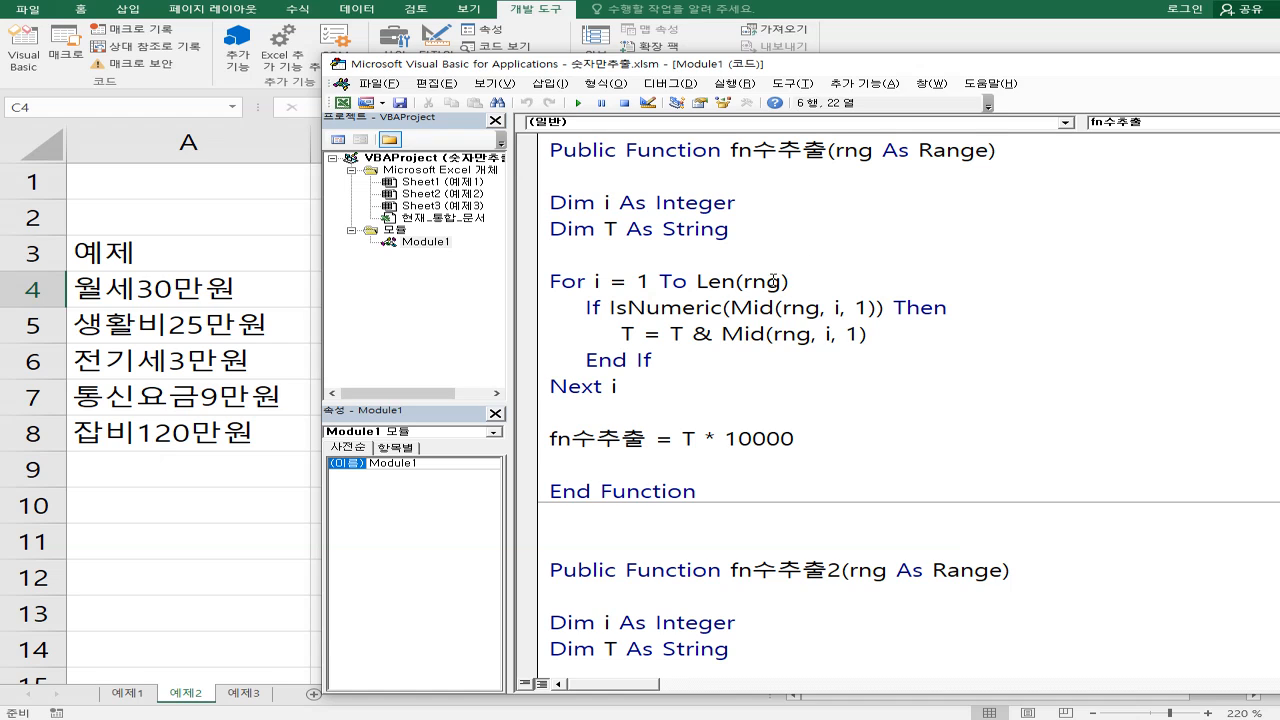
{"action": "mouse_move", "coordinate": [597, 196]}
{"action": "left_mouse_down"}
{"action": "mouse_move", "coordinate": [615, 240]}
{"action": "mouse_move", "coordinate": [728, 239]}
{"action": "left_mouse_up"}
{"action": "left_click_drag", "start_coordinate": [638, 284], "coordinate": [792, 294]}
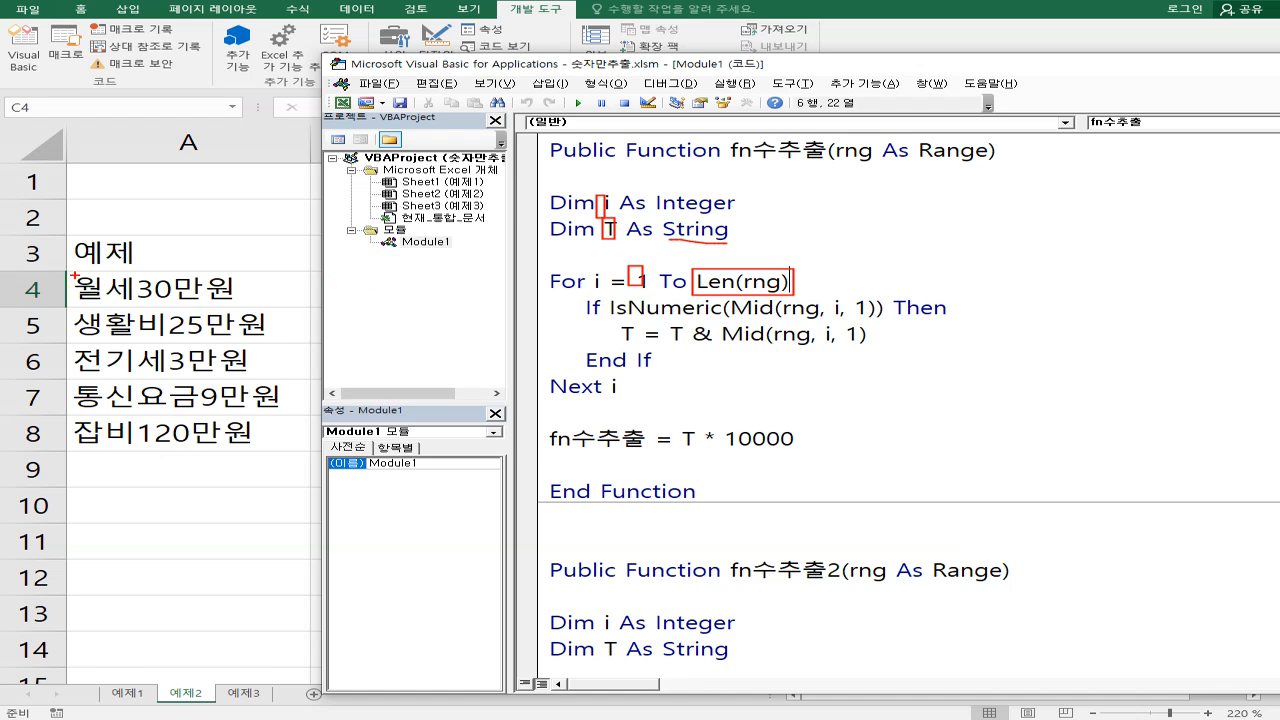
{"action": "left_click_drag", "start_coordinate": [74, 273], "coordinate": [253, 306]}
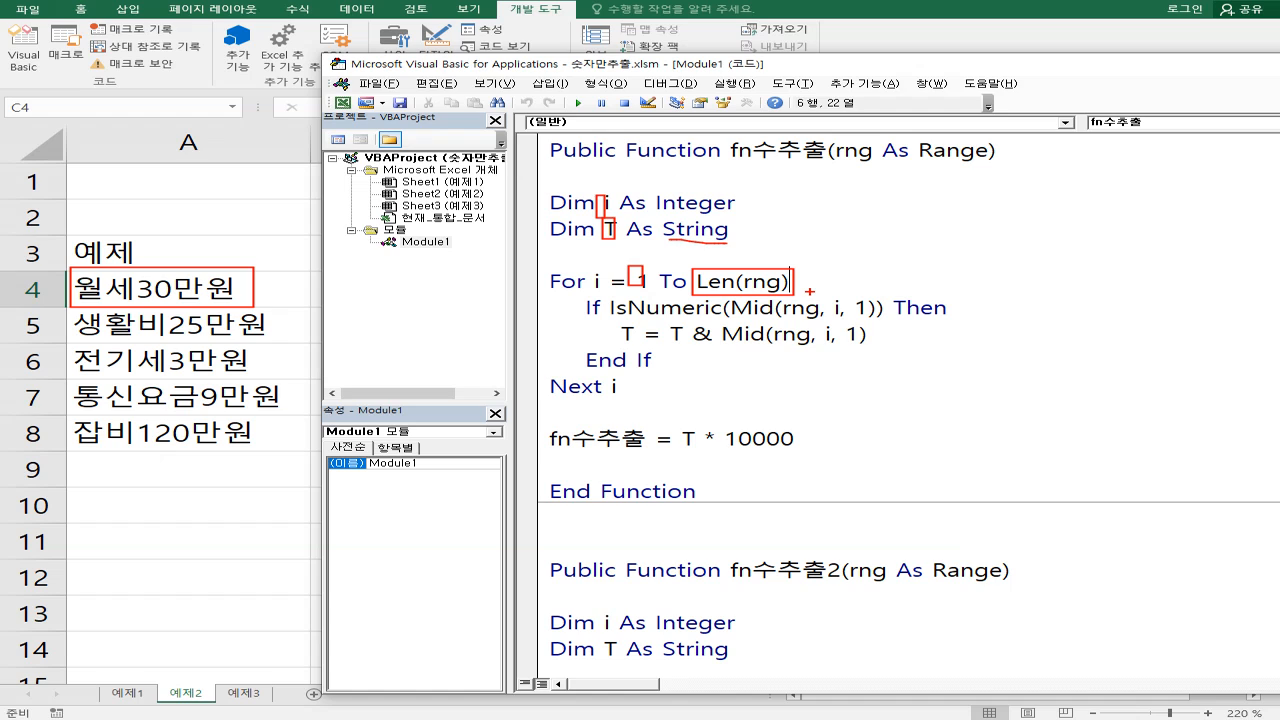
{"action": "key", "text": "Escape"}
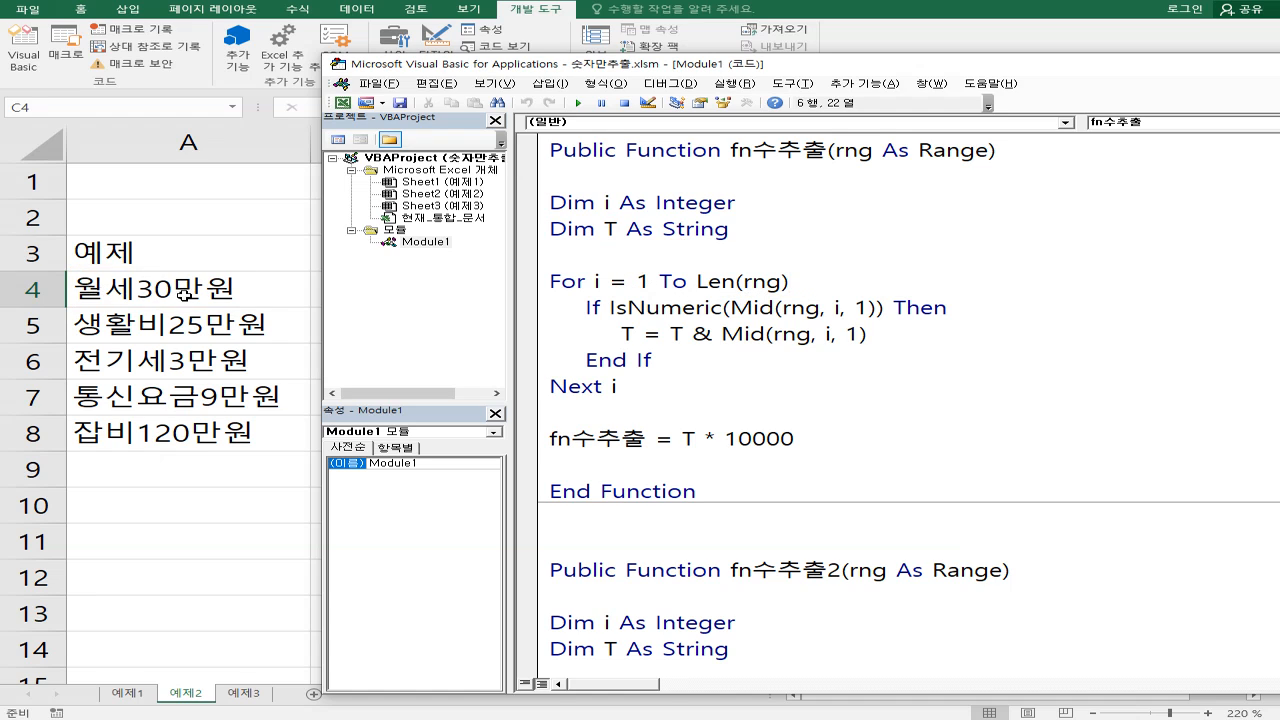
- Examine the IsNumeric(Mid(rng, i, 1)) condition in the fn수추출 function, including its Mid arguments
{"action": "left_click", "coordinate": [617, 308]}
{"action": "left_click_drag", "start_coordinate": [618, 310], "coordinate": [668, 310]}
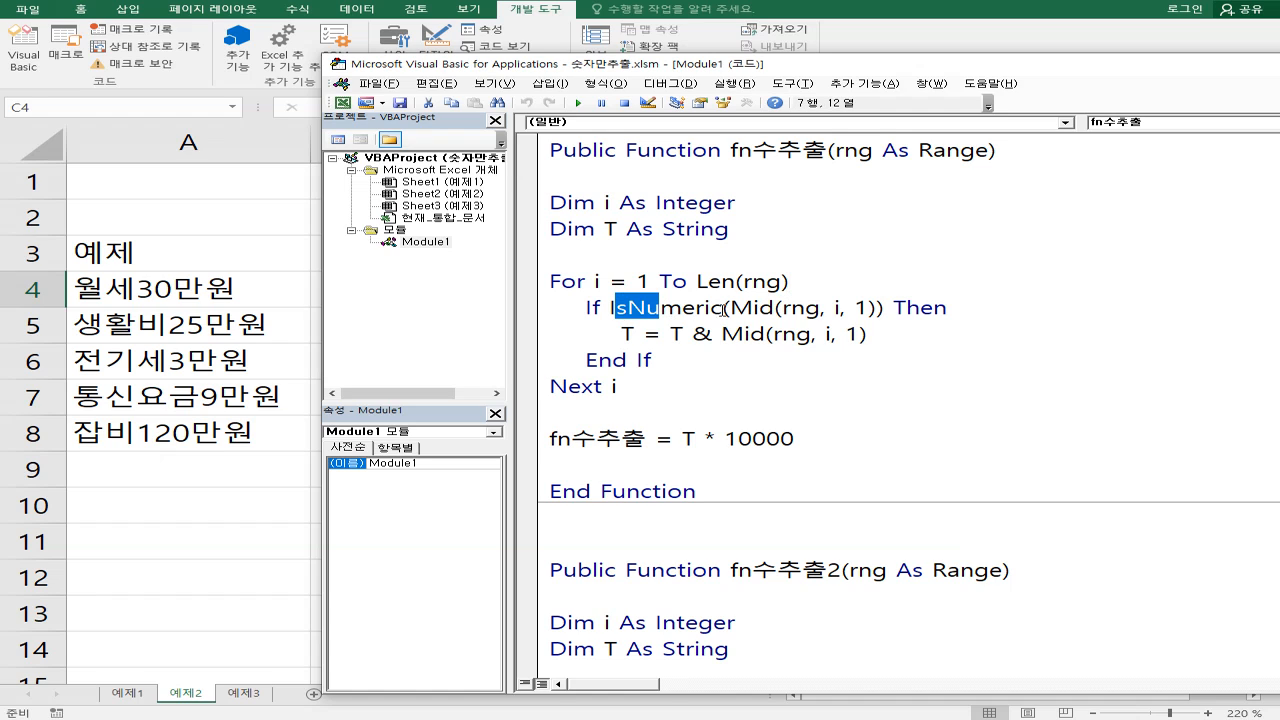
{"action": "left_click", "coordinate": [746, 309]}
{"action": "left_click", "coordinate": [832, 309]}
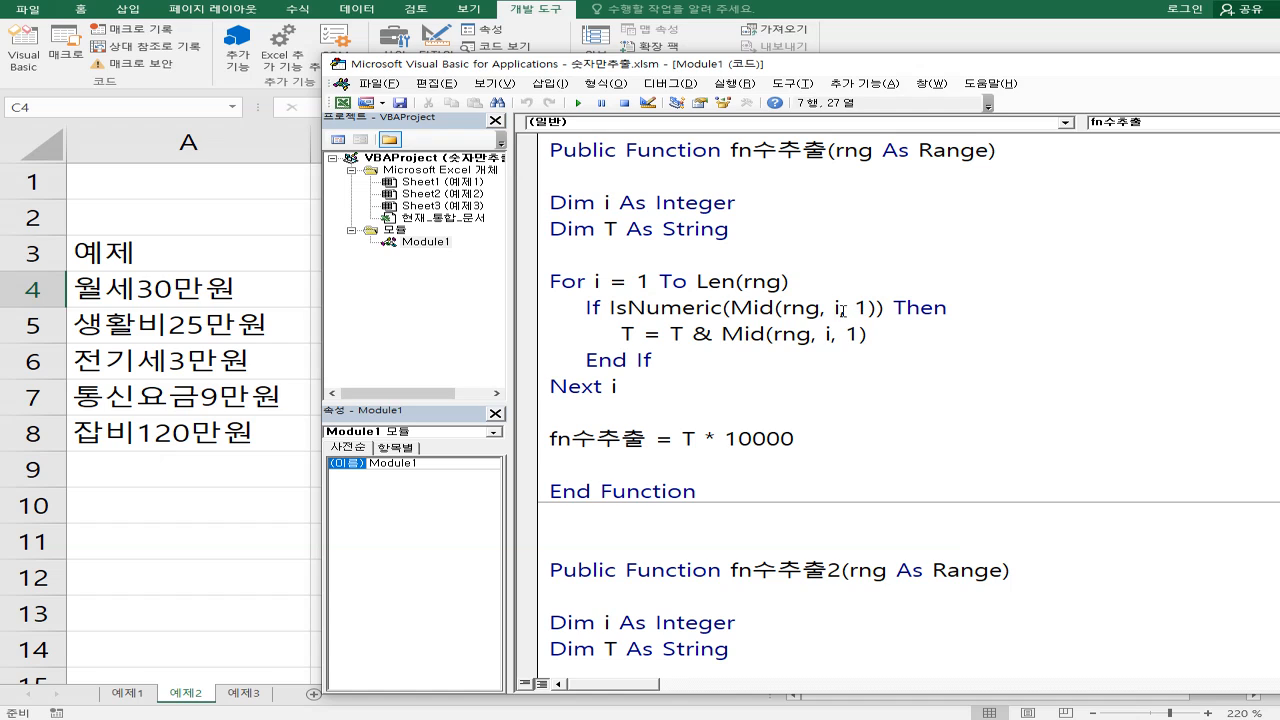
{"action": "double_click", "coordinate": [836, 309]}
{"action": "left_click_drag", "start_coordinate": [853, 310], "coordinate": [811, 317]}
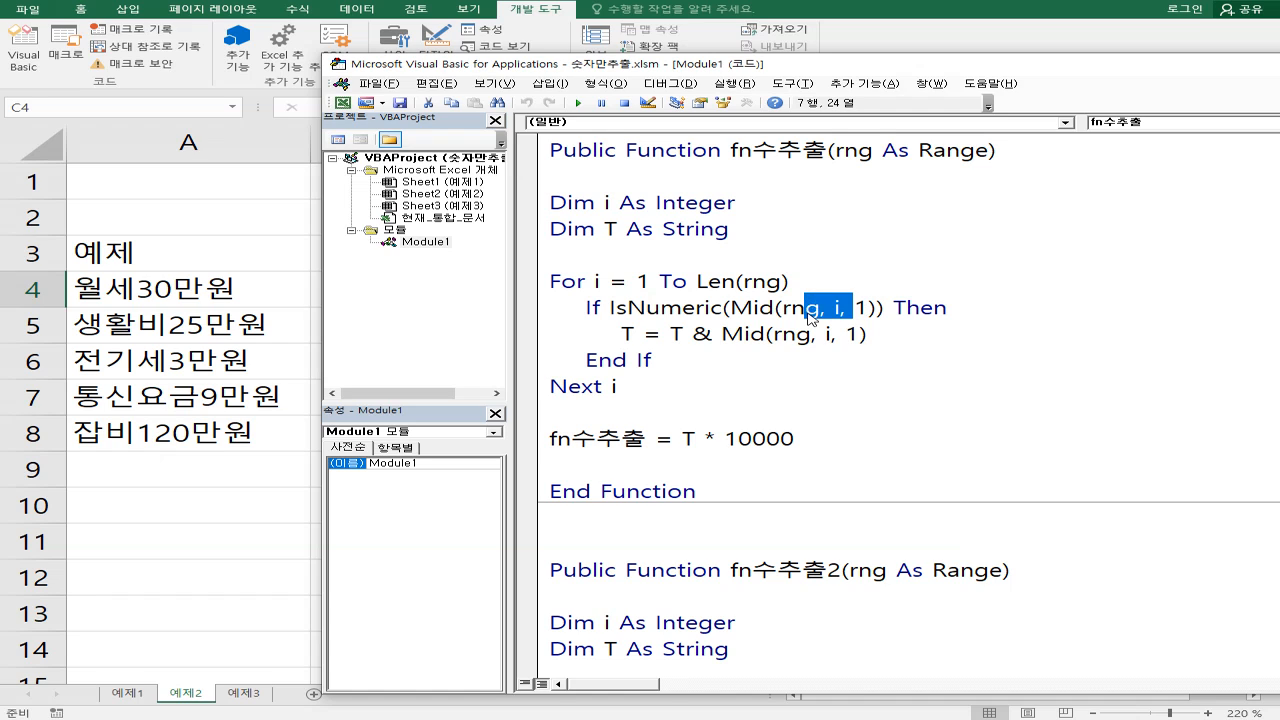
{"action": "left_click", "coordinate": [793, 312]}
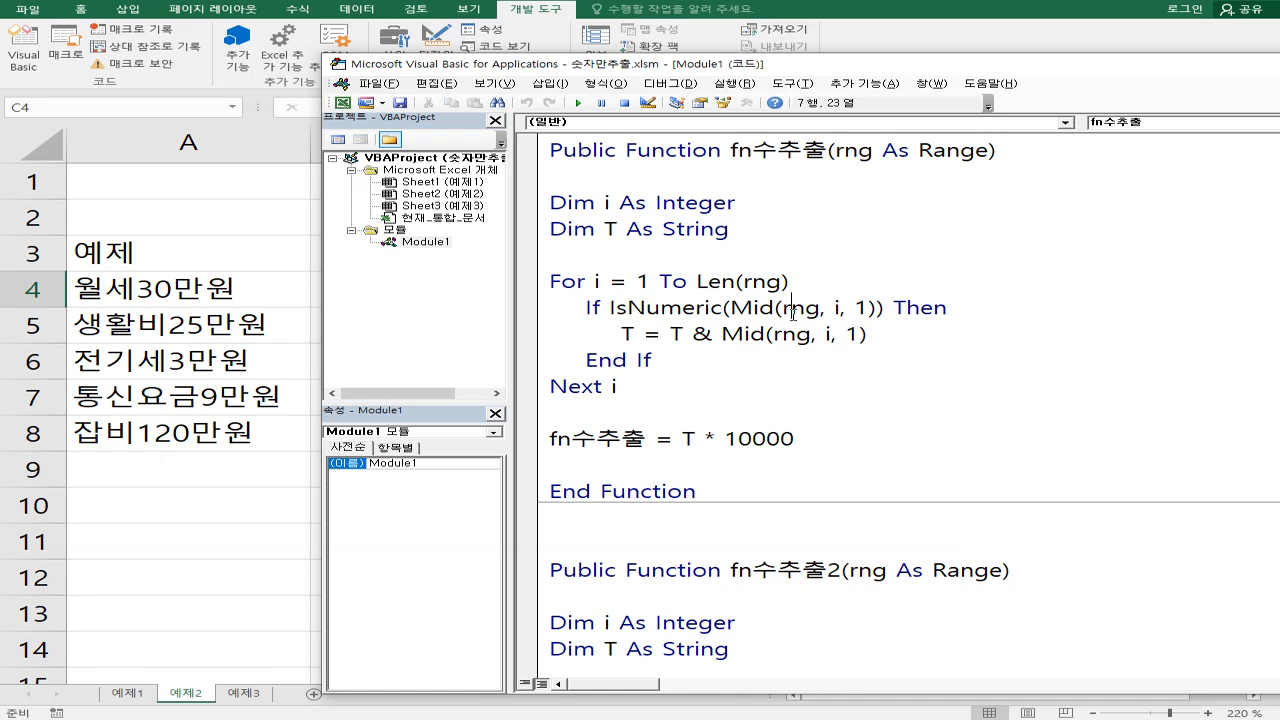
{"action": "left_click_drag", "start_coordinate": [609, 309], "coordinate": [720, 309]}
{"action": "left_click", "coordinate": [721, 309]}
{"action": "left_click", "coordinate": [610, 309]}
- Examine how the line T = T & Mid(rng, i, 1) accumulates the extracted digits in T
{"action": "double_click", "coordinate": [677, 334]}
{"action": "left_click_drag", "start_coordinate": [722, 334], "coordinate": [867, 339]}
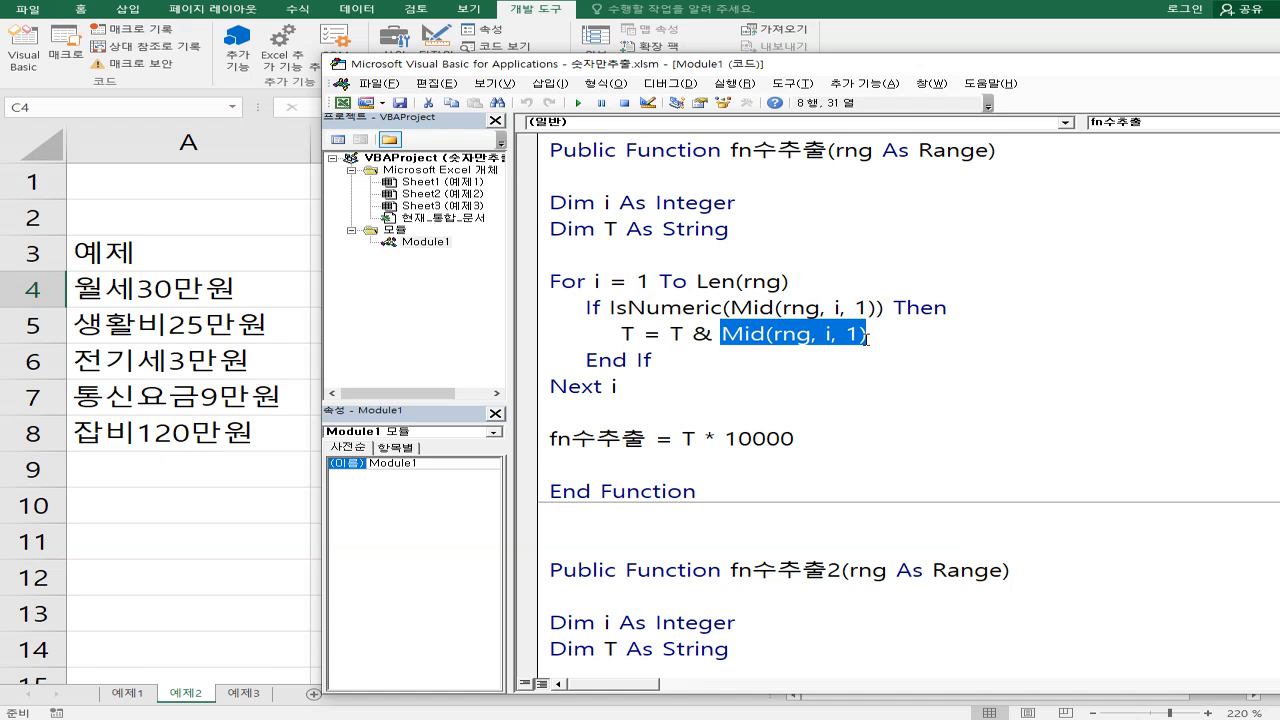
{"action": "left_click", "coordinate": [681, 334]}
{"action": "left_click_drag", "start_coordinate": [681, 334], "coordinate": [668, 334]}
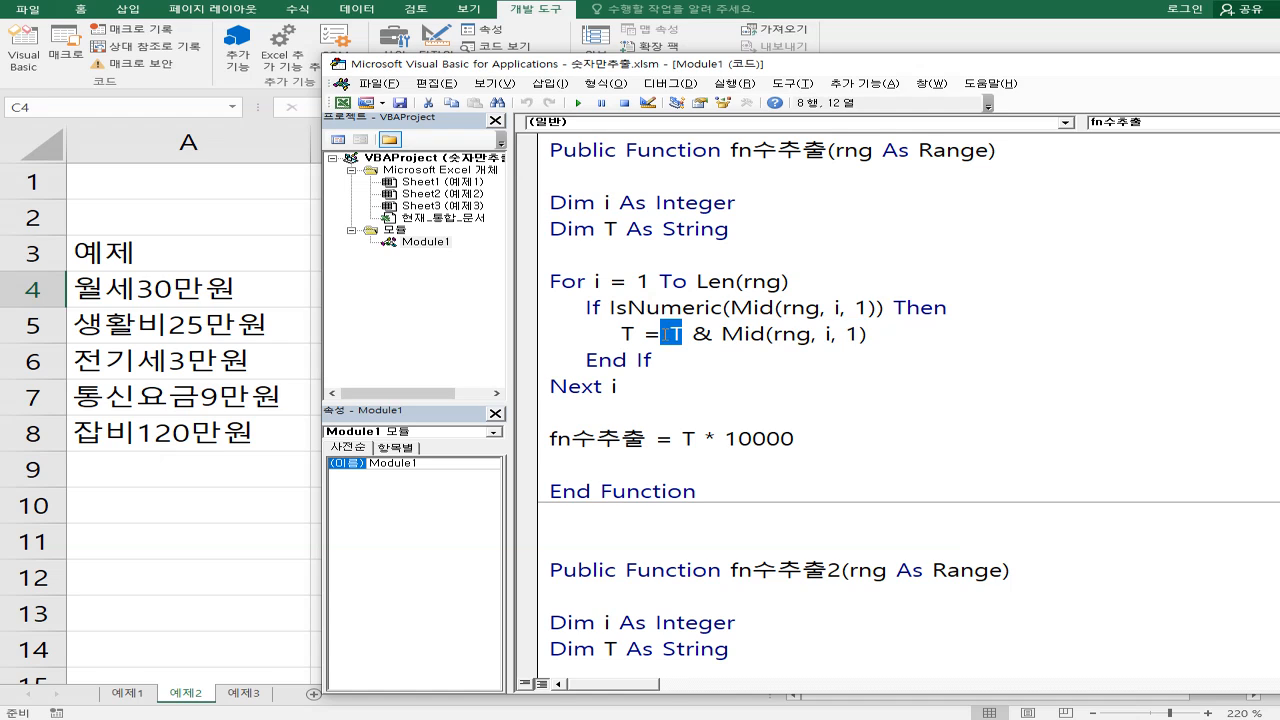
{"action": "left_click", "coordinate": [670, 334]}
{"action": "double_click", "coordinate": [675, 333]}
{"action": "left_click", "coordinate": [681, 333]}
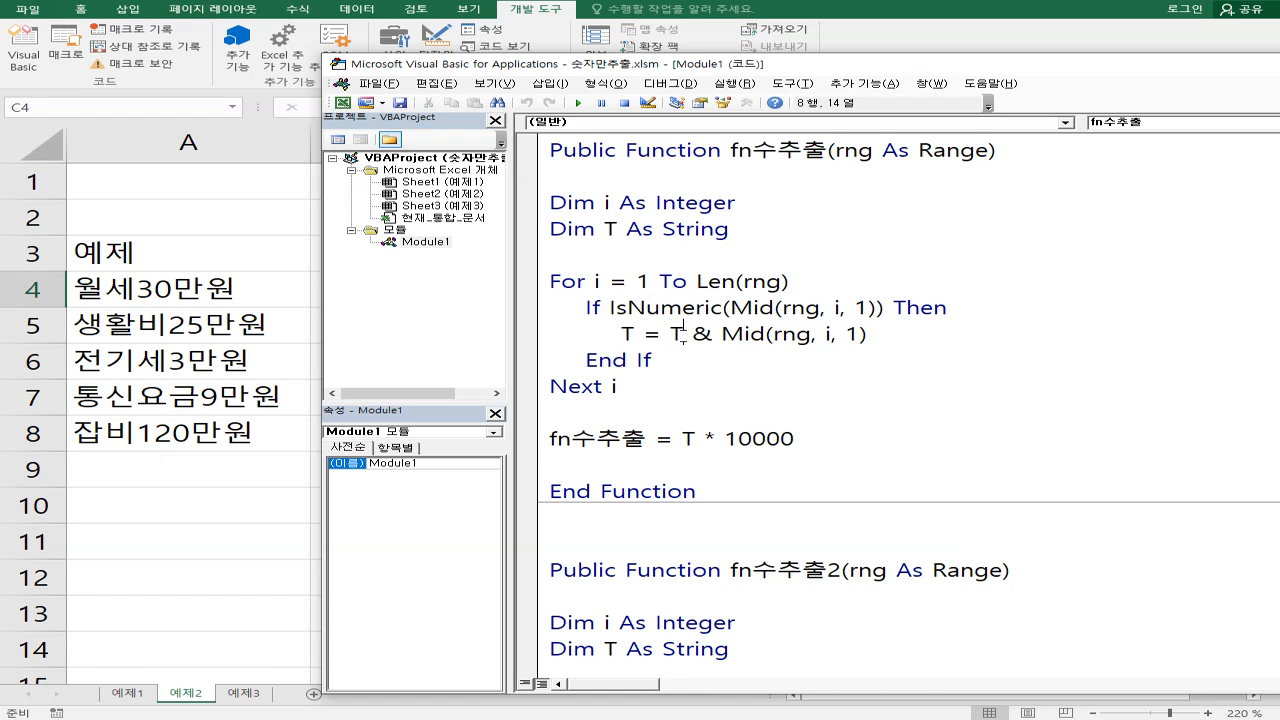
{"action": "left_click_drag", "start_coordinate": [722, 333], "coordinate": [867, 333]}
{"action": "double_click", "coordinate": [679, 333]}
{"action": "left_click", "coordinate": [723, 333]}
{"action": "double_click", "coordinate": [639, 333]}
{"action": "left_click", "coordinate": [639, 333]}
{"action": "left_click_drag", "start_coordinate": [880, 340], "coordinate": [620, 334]}
{"action": "left_click", "coordinate": [708, 334]}
- Examine how T is passed on to the return line fn수추출 = T * 10000
{"action": "double_click", "coordinate": [628, 334]}
{"action": "left_click", "coordinate": [688, 438]}
{"action": "left_click_drag", "start_coordinate": [814, 443], "coordinate": [684, 440]}
- Set a breakpoint on the For i = 1 To Len(rng) line of fn수추출
{"action": "left_click", "coordinate": [723, 389]}
{"action": "left_click", "coordinate": [664, 255]}
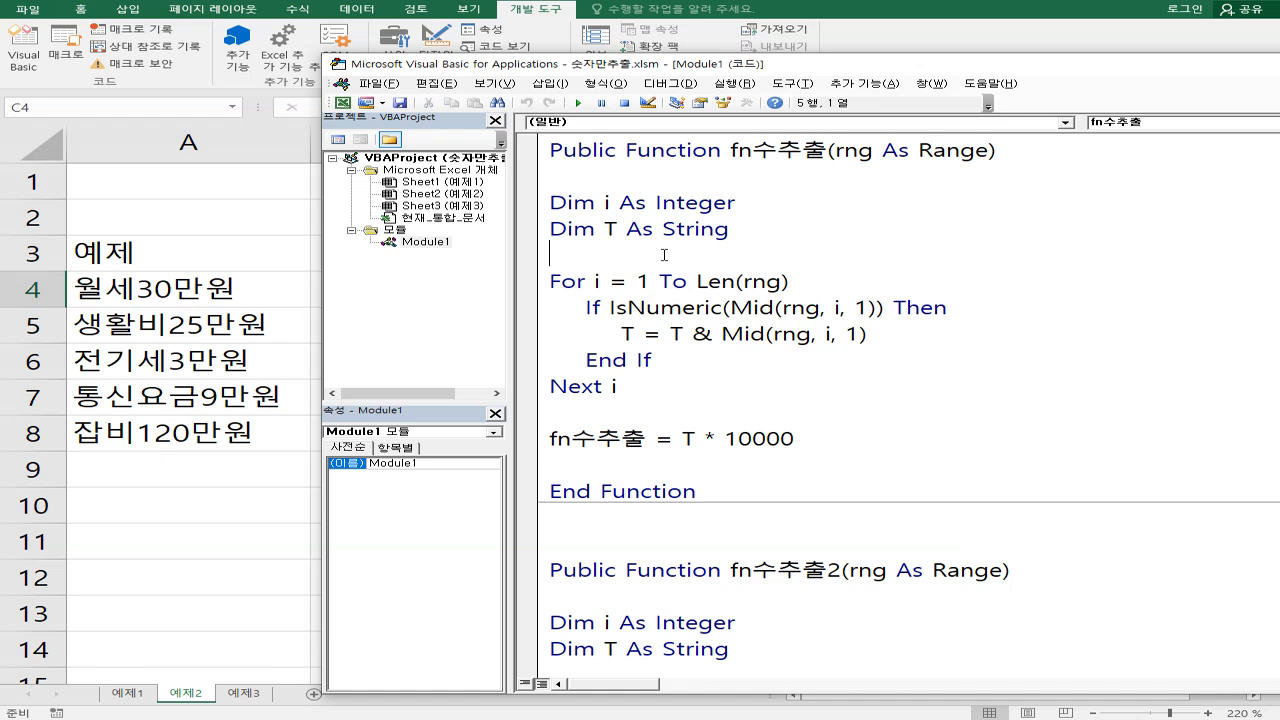
{"action": "left_click", "coordinate": [532, 281]}
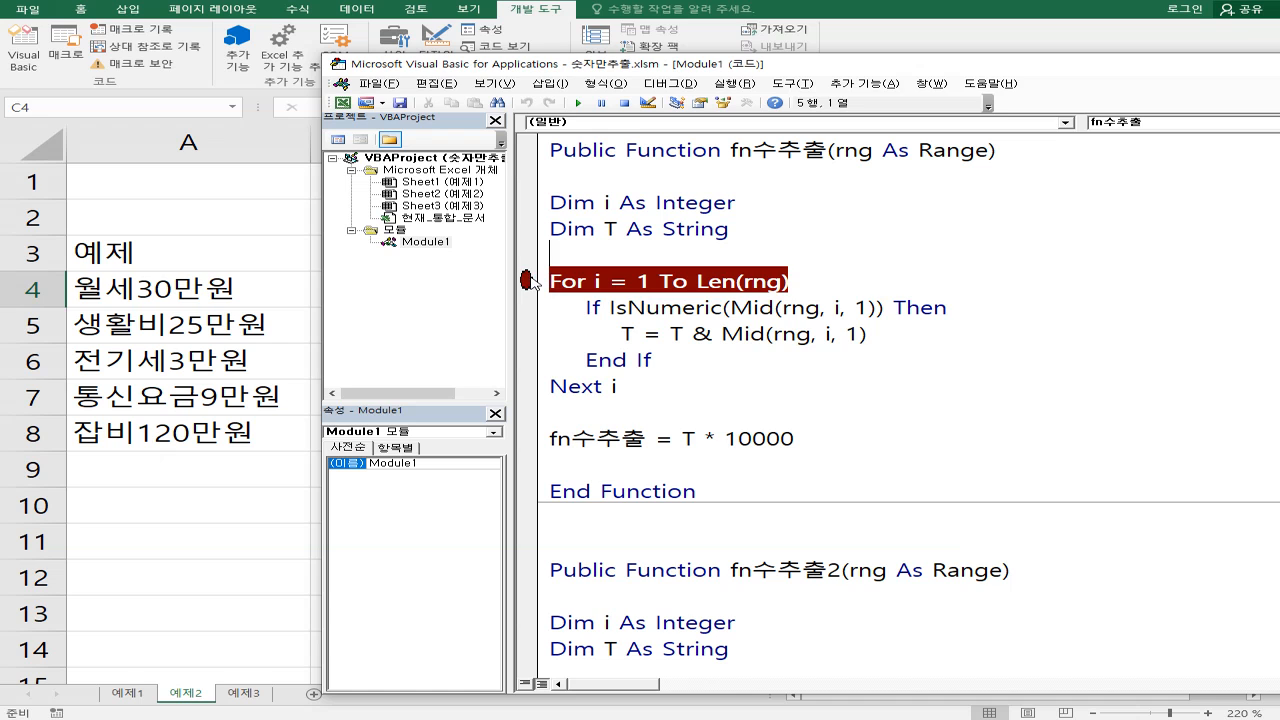
{"action": "left_click", "coordinate": [578, 103]}
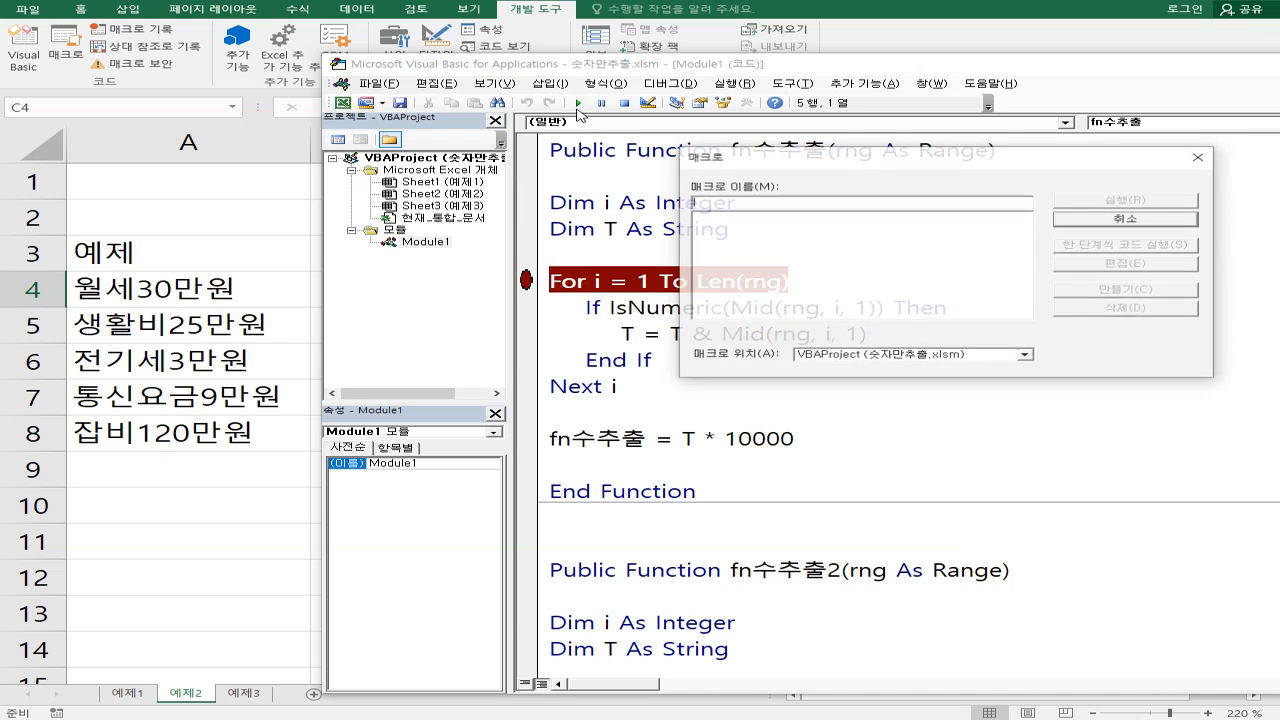
{"action": "left_click", "coordinate": [1100, 219]}
{"action": "left_click", "coordinate": [645, 230]}
{"action": "left_click", "coordinate": [634, 283]}
- Return to the 예제2 sheet and re-enter the formula in C4 unchanged to run fn수추출 up to the breakpoint
{"action": "left_click", "coordinate": [162, 281]}
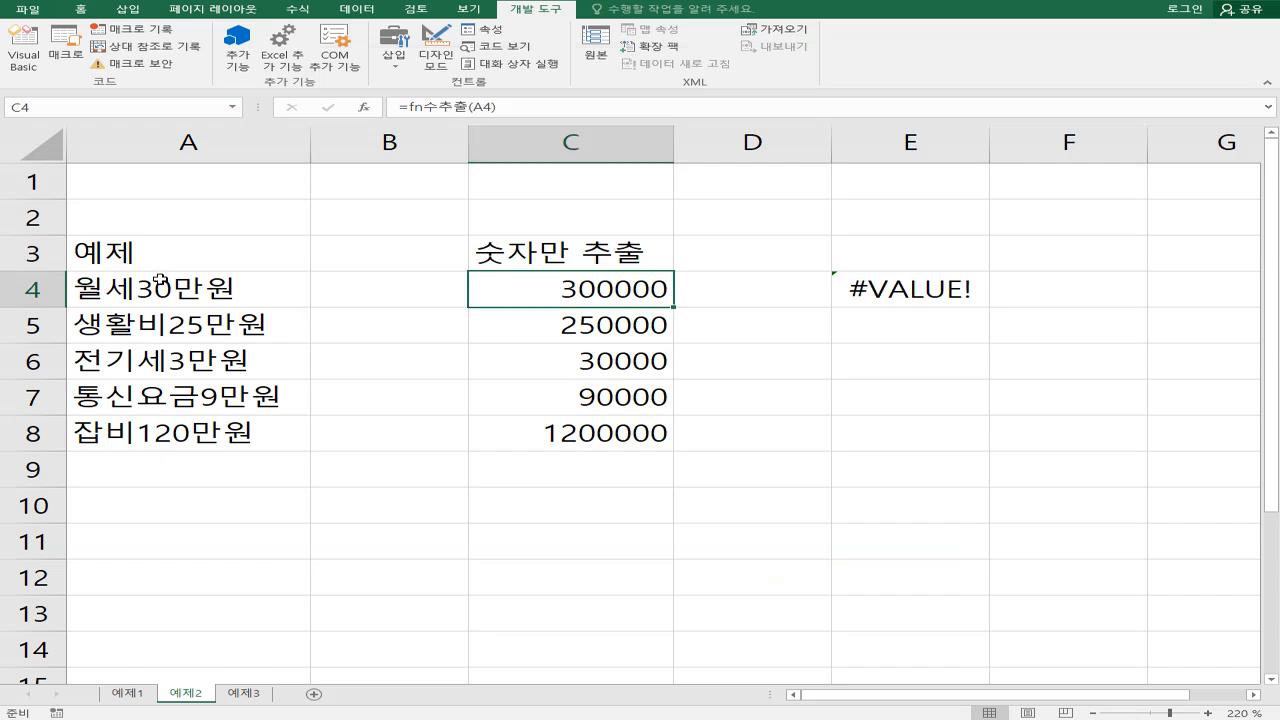
{"action": "left_click", "coordinate": [572, 290]}
{"action": "double_click", "coordinate": [572, 290]}
{"action": "key", "text": "Return"}
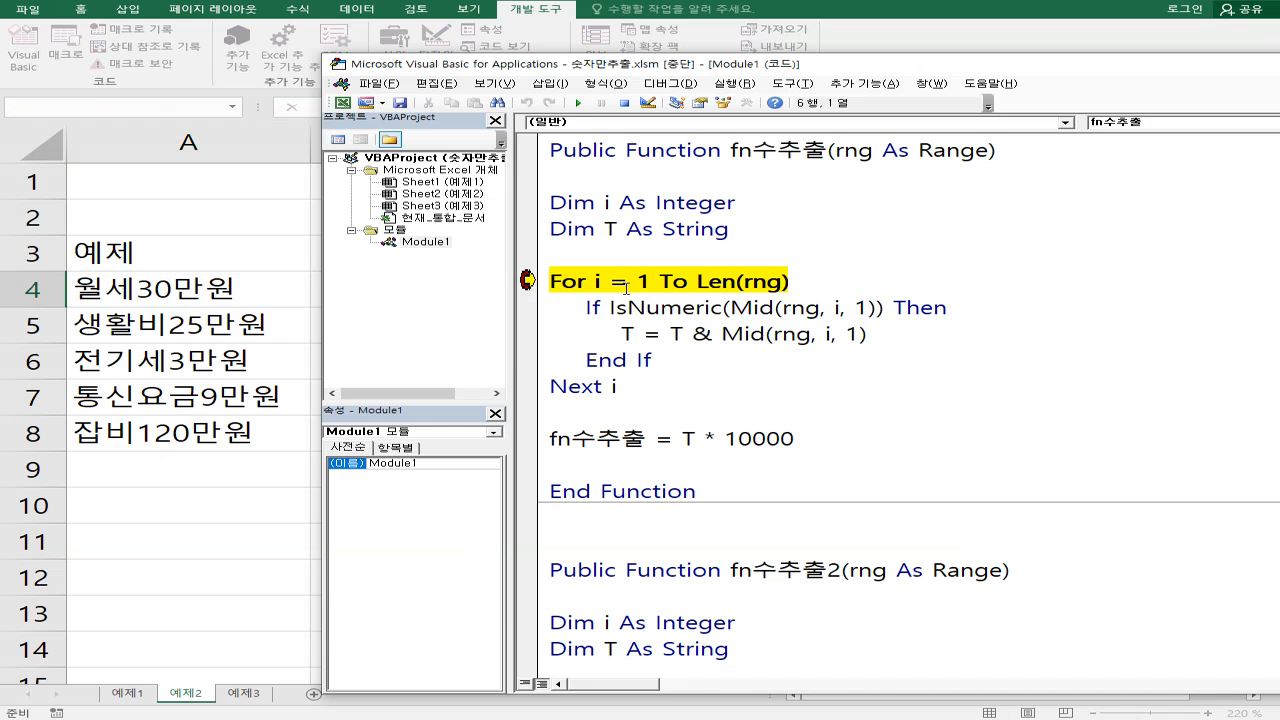
- Uncover the worksheet text, step through the IsNumeric test for the first character, and inspect the Mid expressions and T
{"action": "mouse_move", "coordinate": [628, 68]}
{"action": "left_mouse_down"}
{"action": "mouse_move", "coordinate": [891, 99]}
{"action": "mouse_move", "coordinate": [686, 245]}
{"action": "mouse_move", "coordinate": [552, 239]}
{"action": "mouse_move", "coordinate": [477, 76]}
{"action": "mouse_move", "coordinate": [613, 59]}
{"action": "left_mouse_up"}
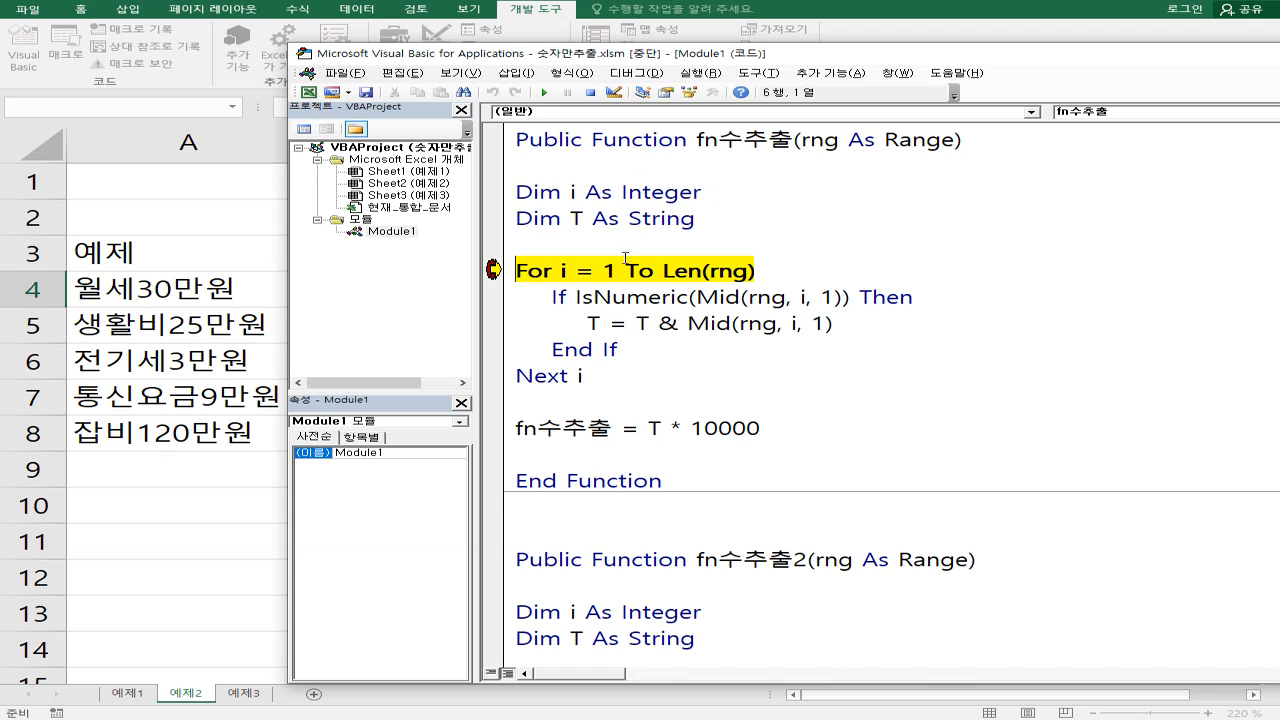
{"action": "mouse_move", "coordinate": [563, 271]}
{"action": "key", "text": "F8"}
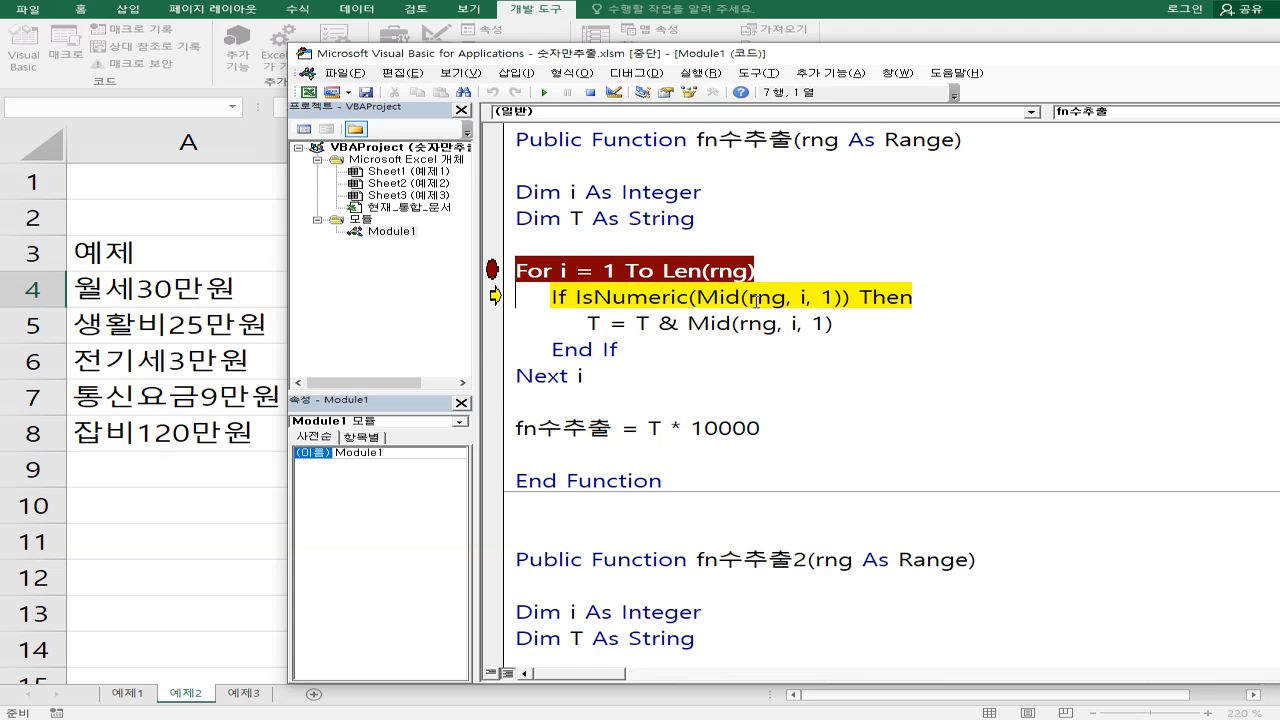
{"action": "key", "text": "F8"}
{"action": "left_click", "coordinate": [721, 297]}
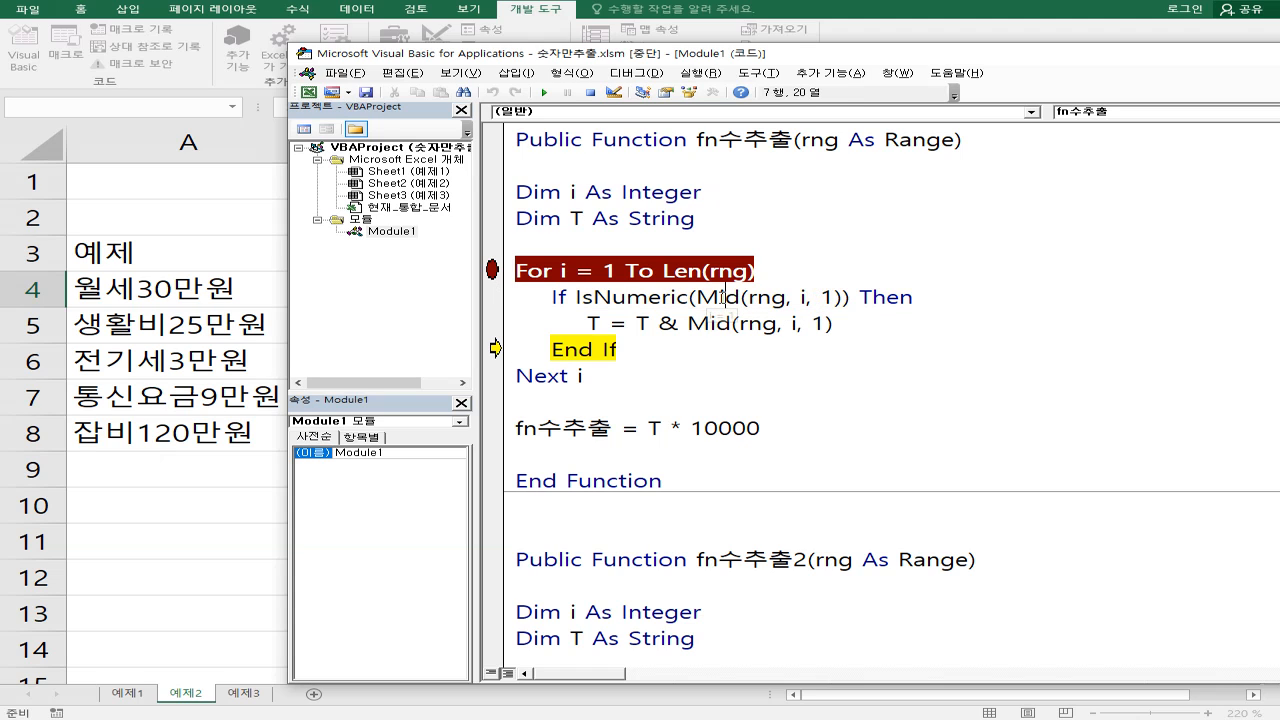
{"action": "left_click", "coordinate": [697, 297]}
{"action": "left_click_drag", "start_coordinate": [697, 297], "coordinate": [844, 300]}
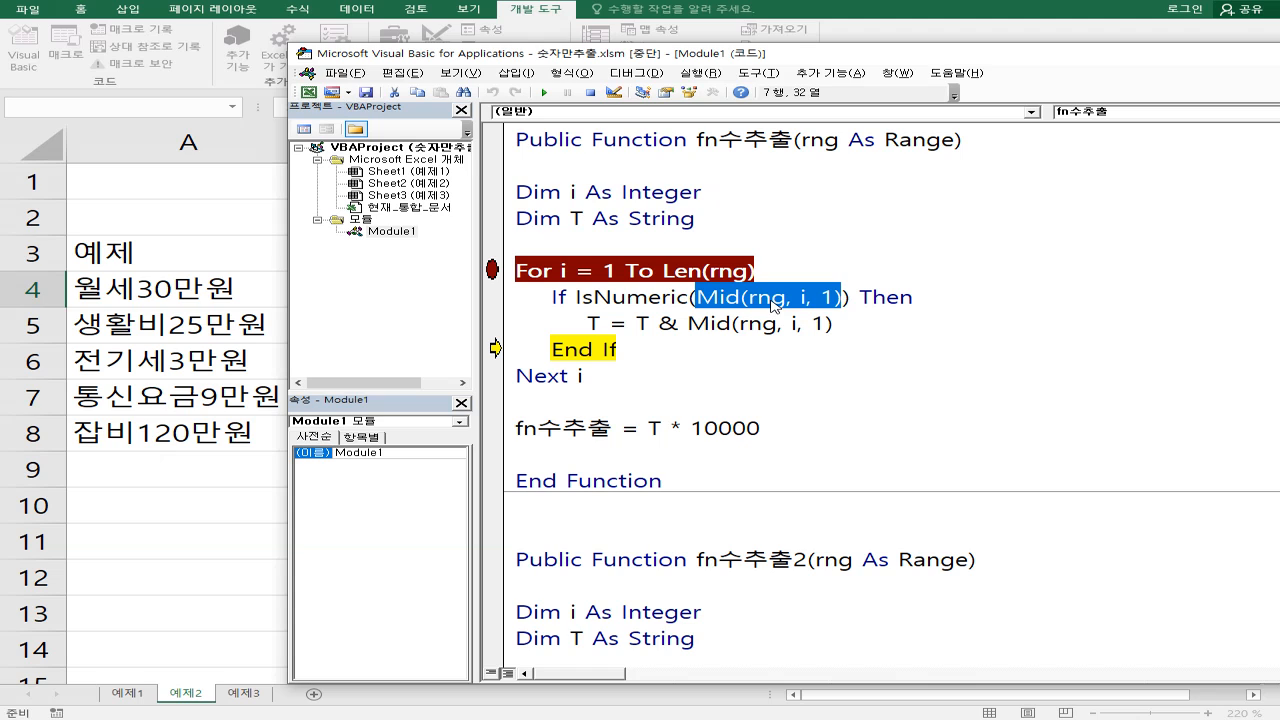
{"action": "left_click_drag", "start_coordinate": [690, 323], "coordinate": [834, 323]}
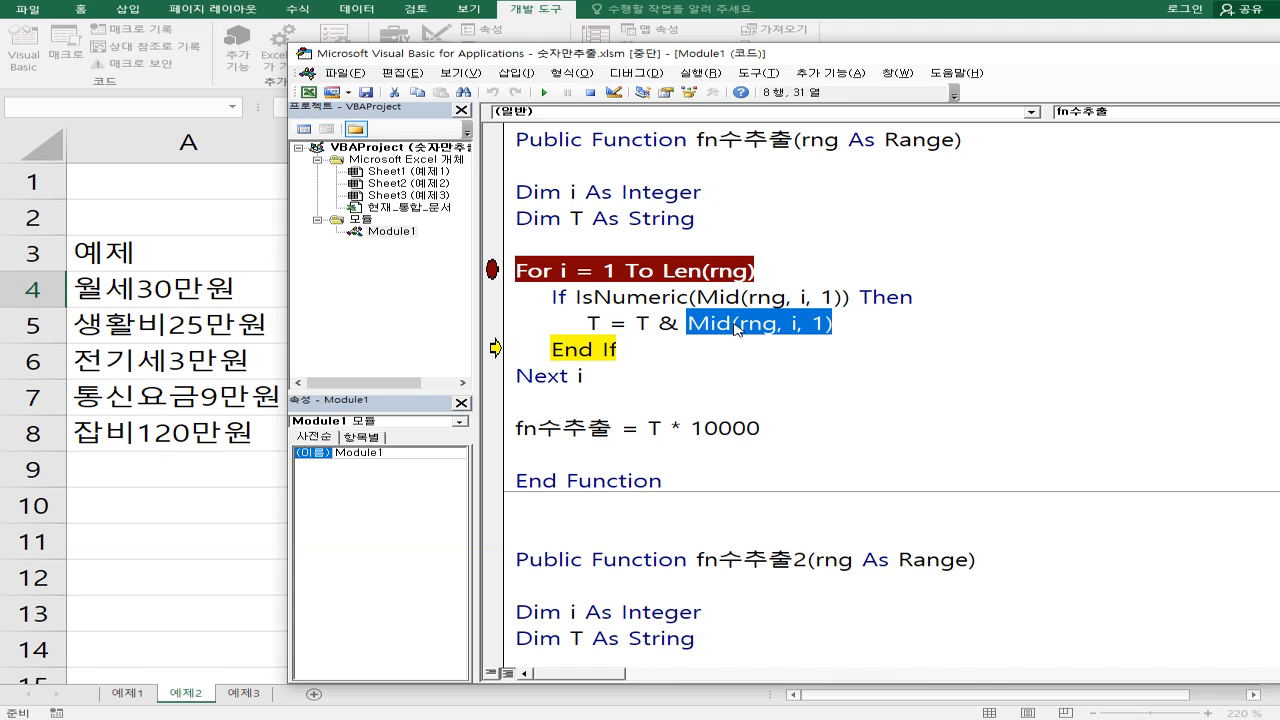
{"action": "mouse_move", "coordinate": [641, 322]}
{"action": "left_click", "coordinate": [733, 323]}
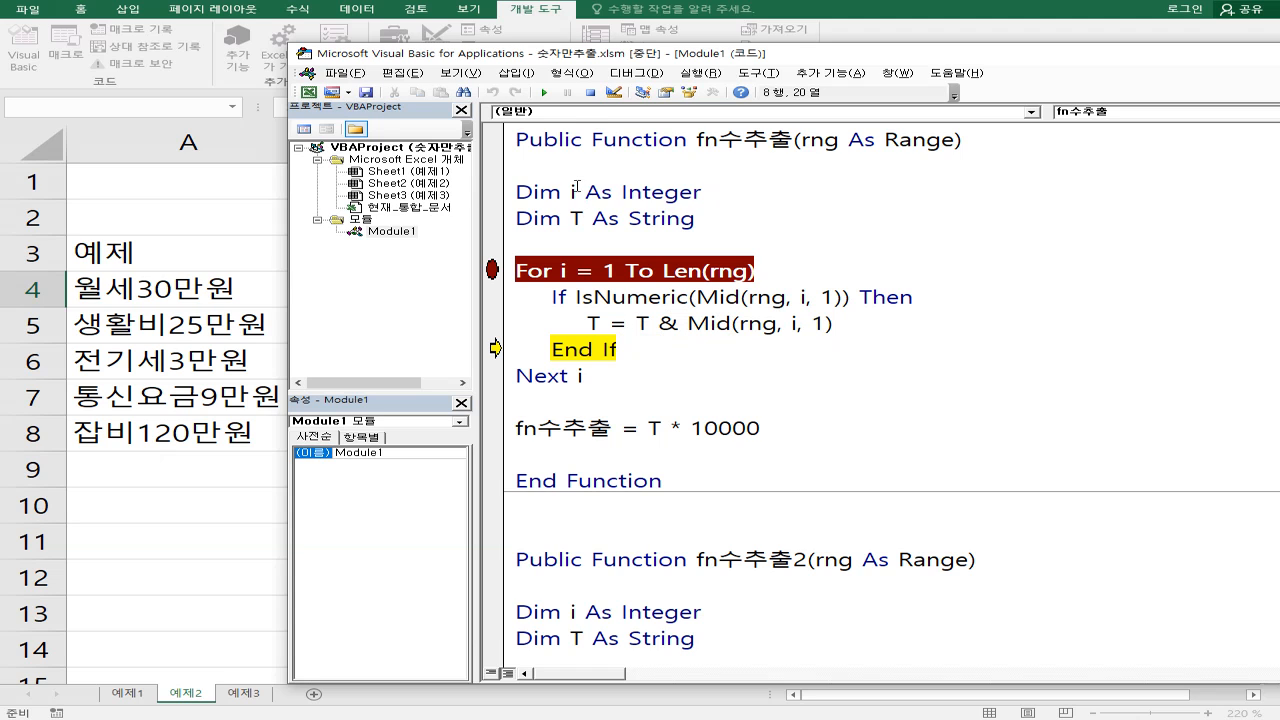
- Reset the halted run and re-enter the C4 formula to restart fn수추출 at the breakpoint
{"action": "left_click", "coordinate": [590, 92]}
{"action": "left_click", "coordinate": [262, 257]}
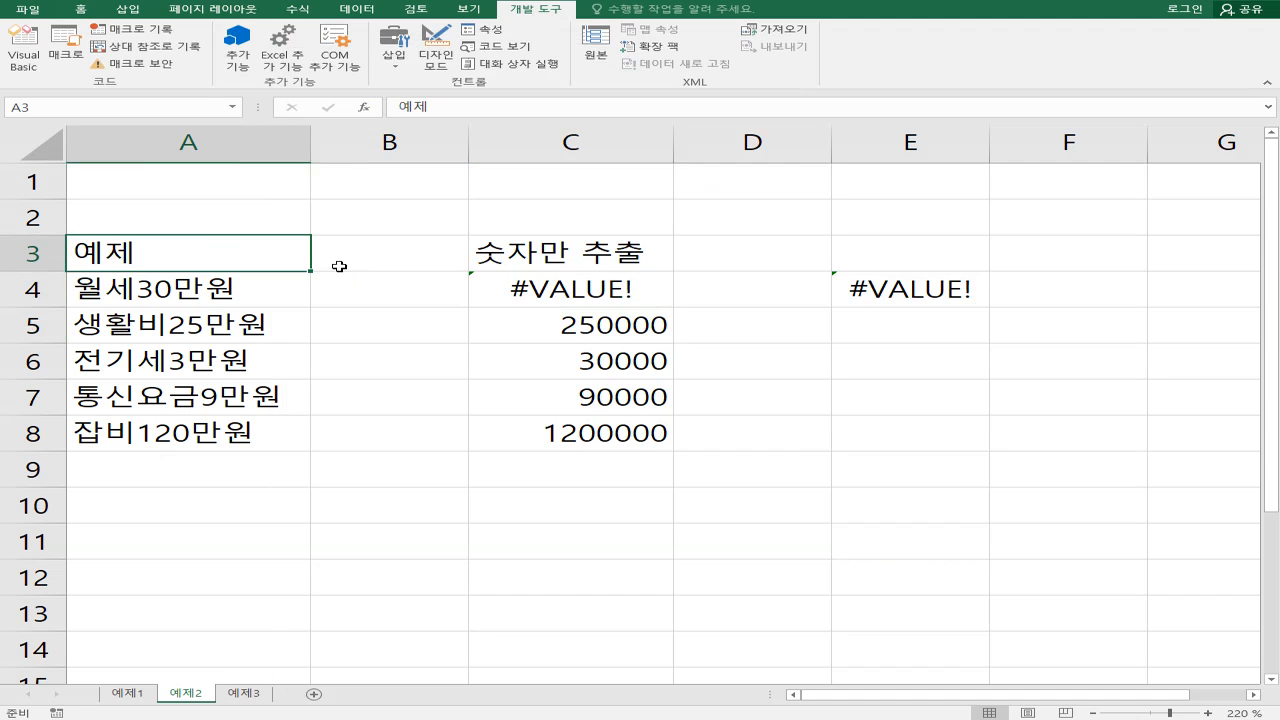
{"action": "double_click", "coordinate": [566, 289]}
{"action": "key", "text": "Return"}
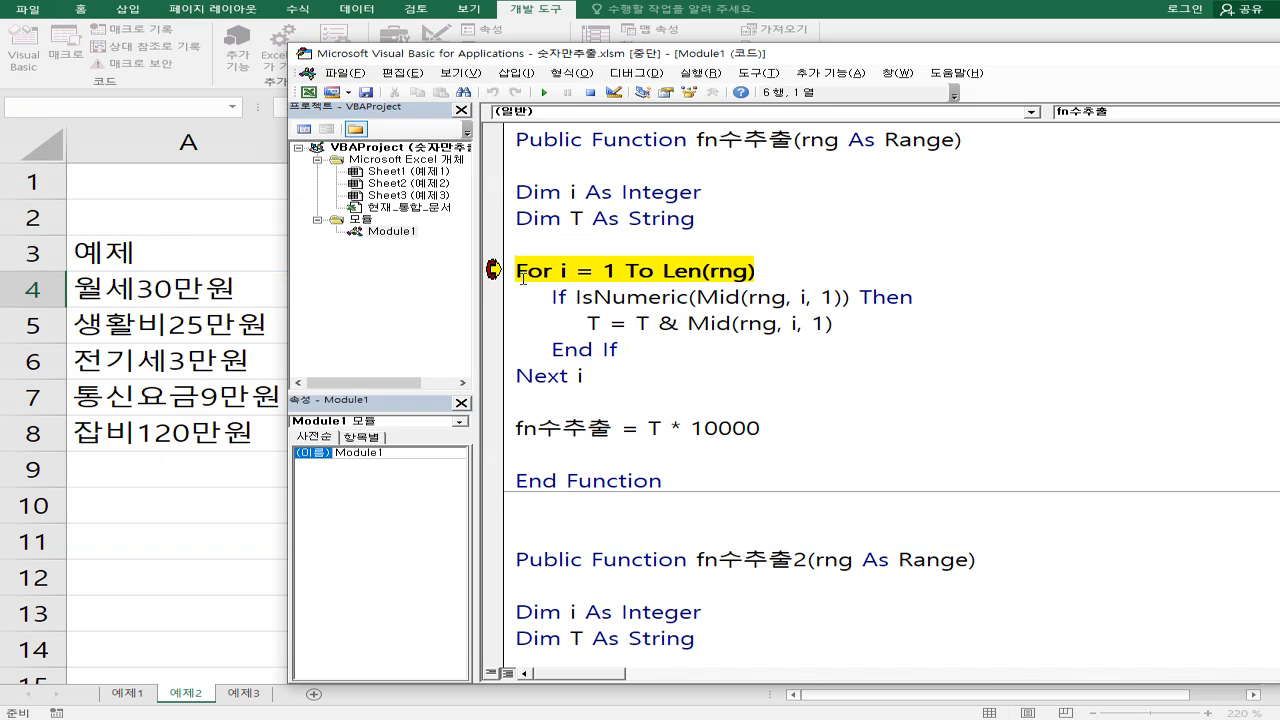
- Step through the loop for the first two characters of A4, checking i, the IsNumeric test and T
{"action": "key", "text": "F9"}
{"action": "key", "text": "F8"}
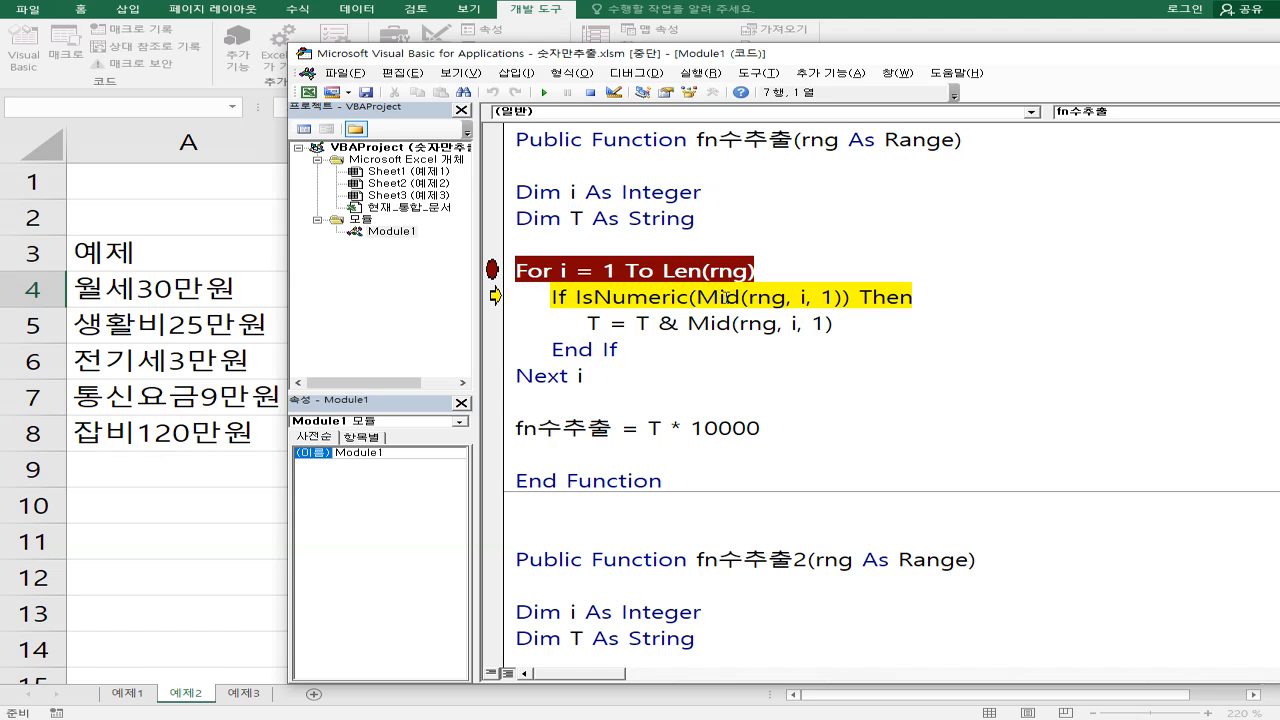
{"action": "key", "text": "F8"}
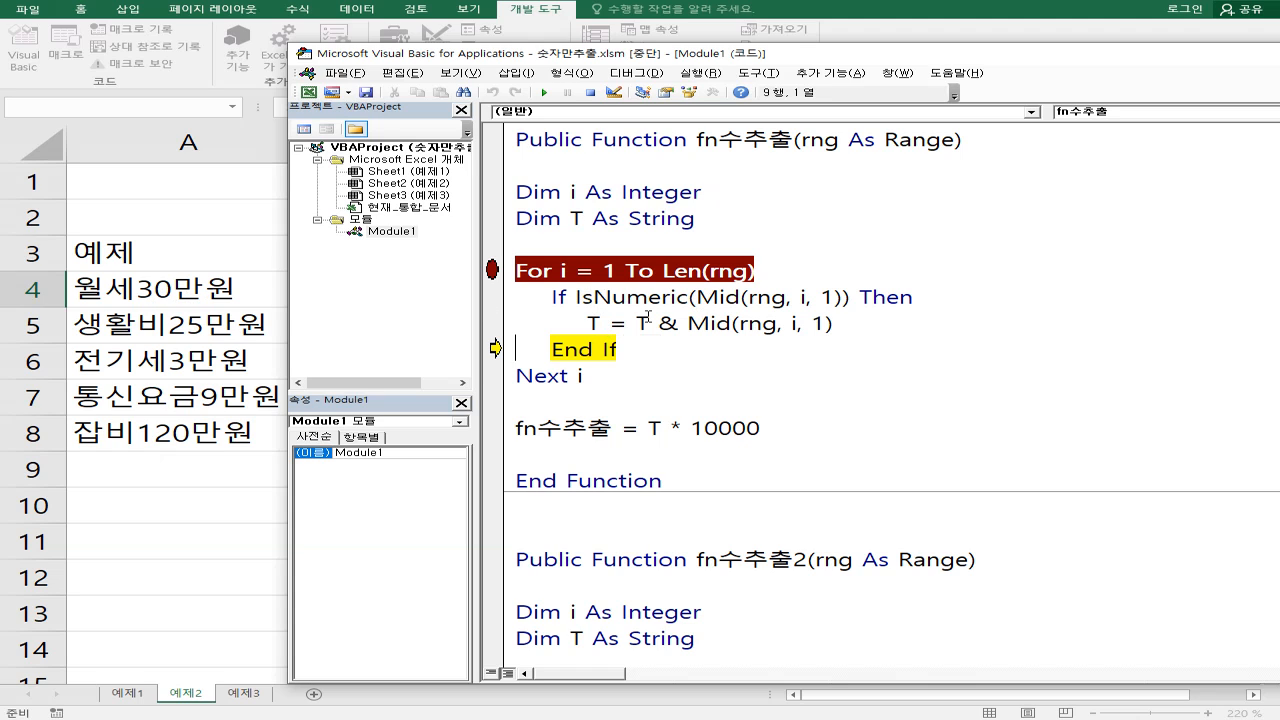
{"action": "mouse_move", "coordinate": [648, 318]}
{"action": "key", "text": "F8"}
{"action": "key", "text": "F8"}
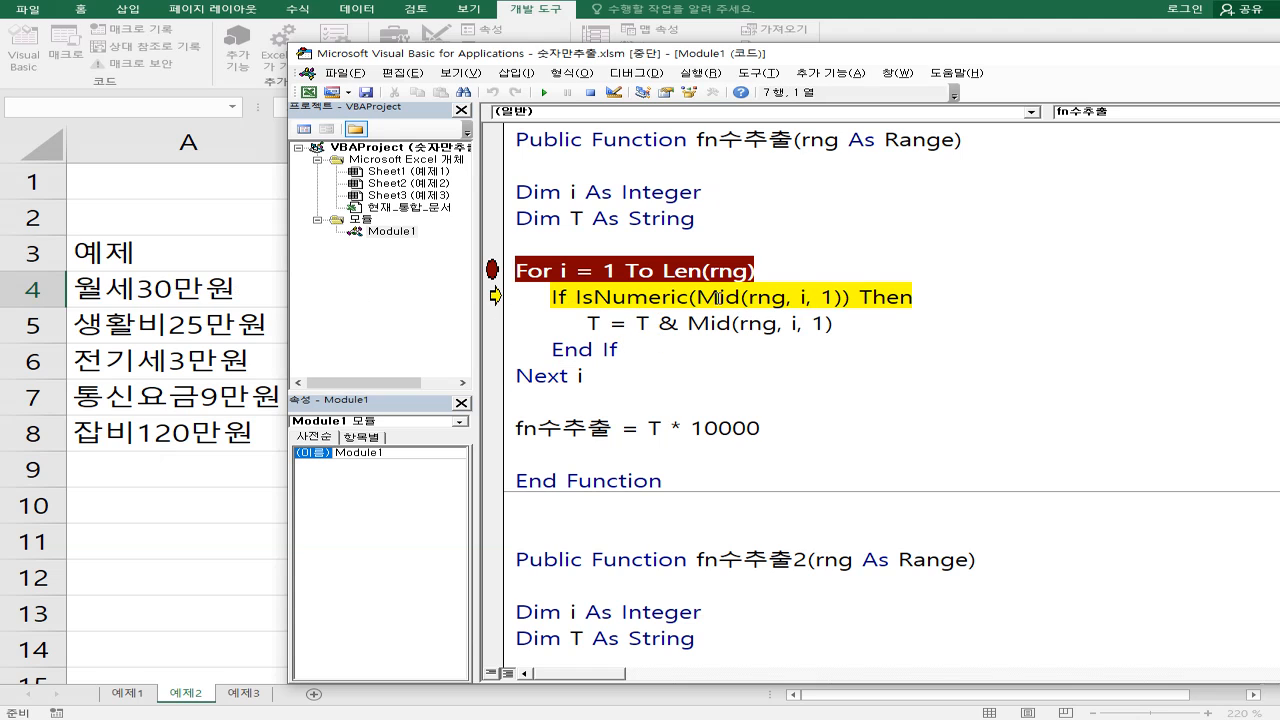
{"action": "key", "text": "F8"}
{"action": "key", "text": "F8"}
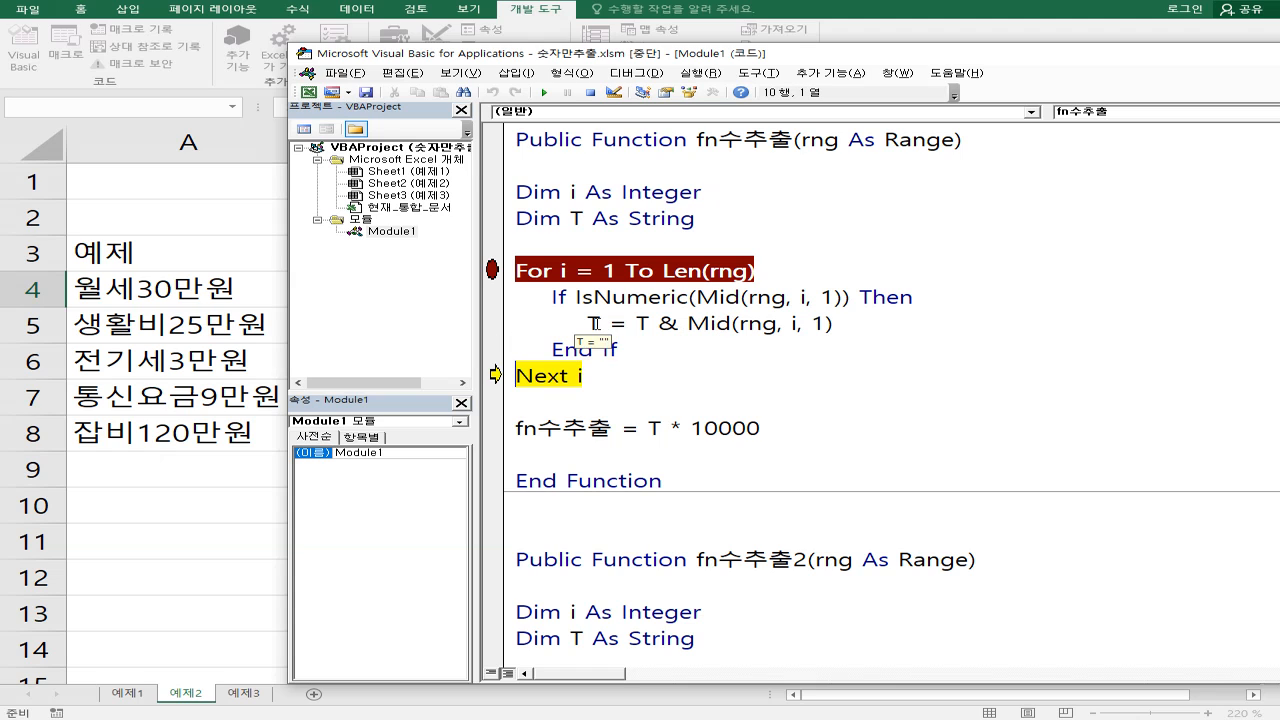
{"action": "key", "text": "F8"}
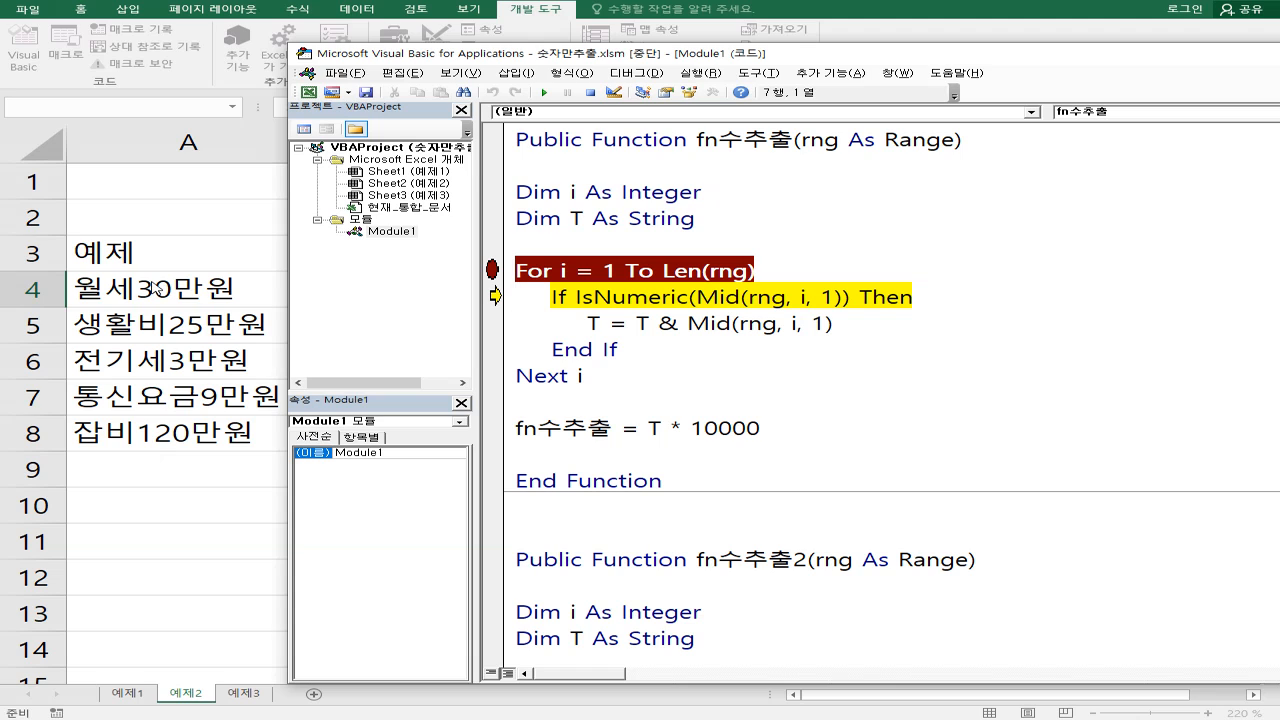
- Step into the T = T & Mid(rng, i, 1) line for the digit 3, inspect its parts and execute it
{"action": "key", "text": "F8"}
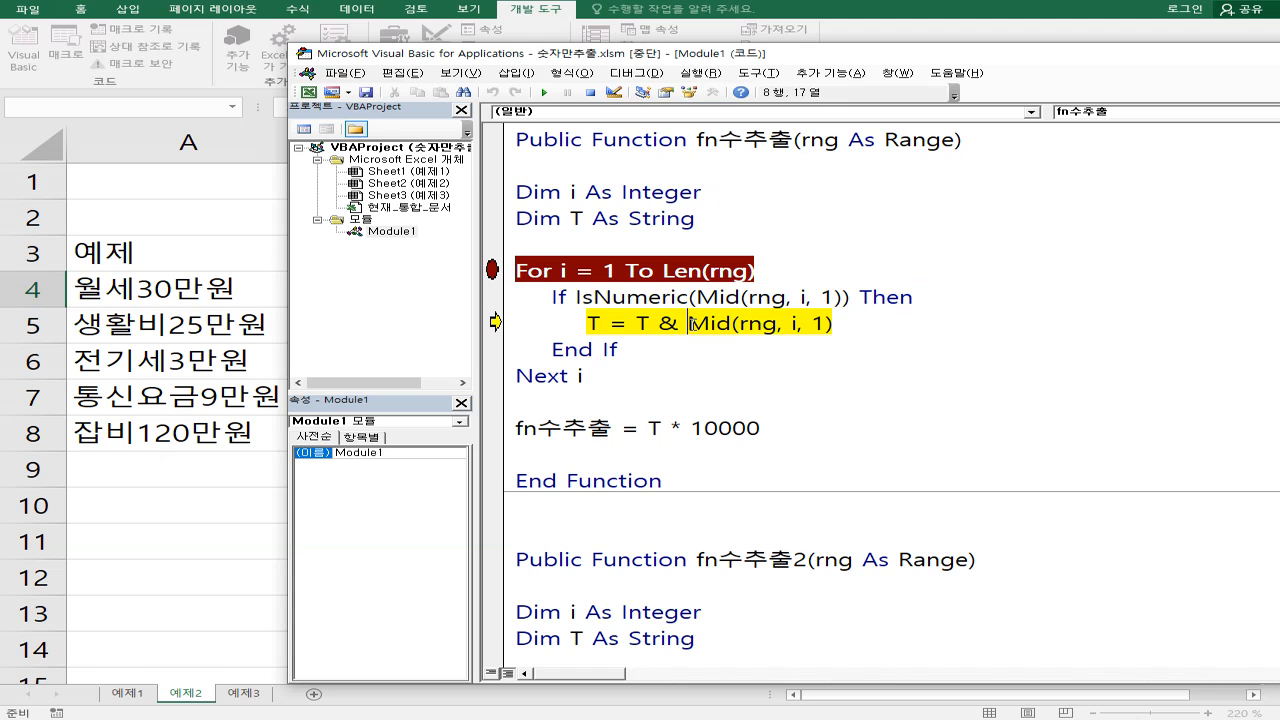
{"action": "left_click_drag", "start_coordinate": [687, 323], "coordinate": [845, 325]}
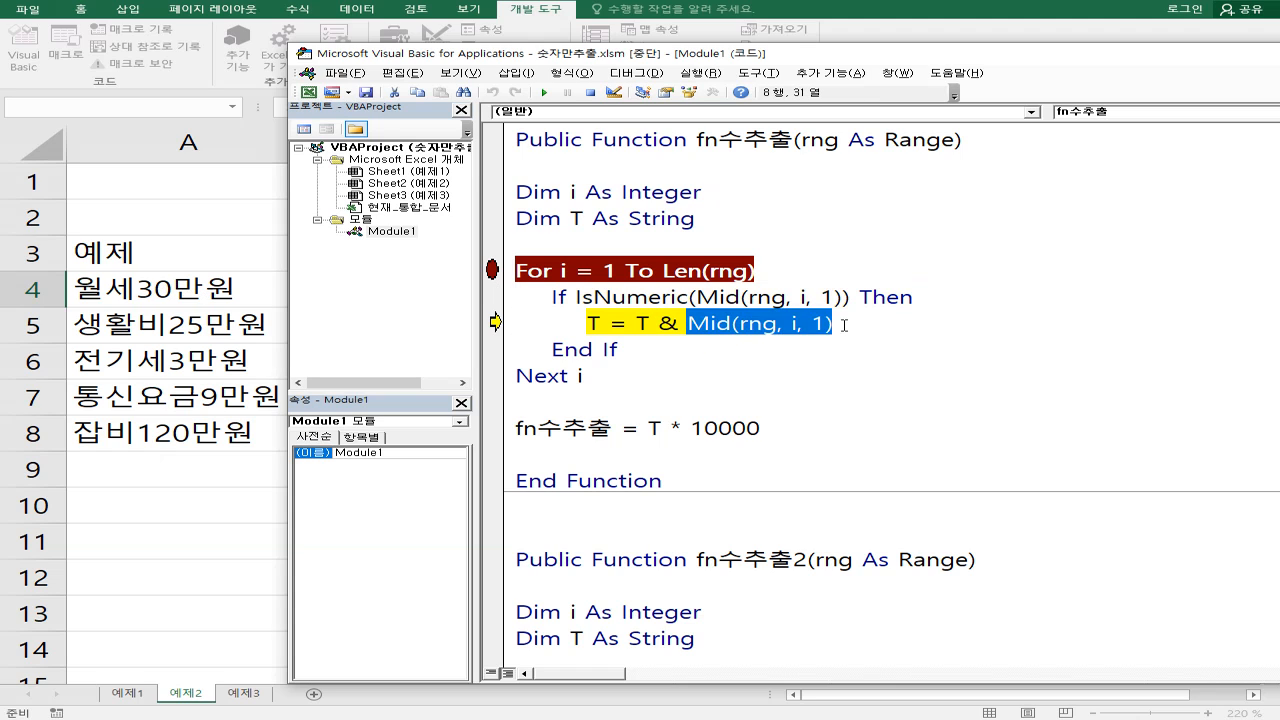
{"action": "left_click", "coordinate": [728, 328]}
{"action": "left_click", "coordinate": [721, 328]}
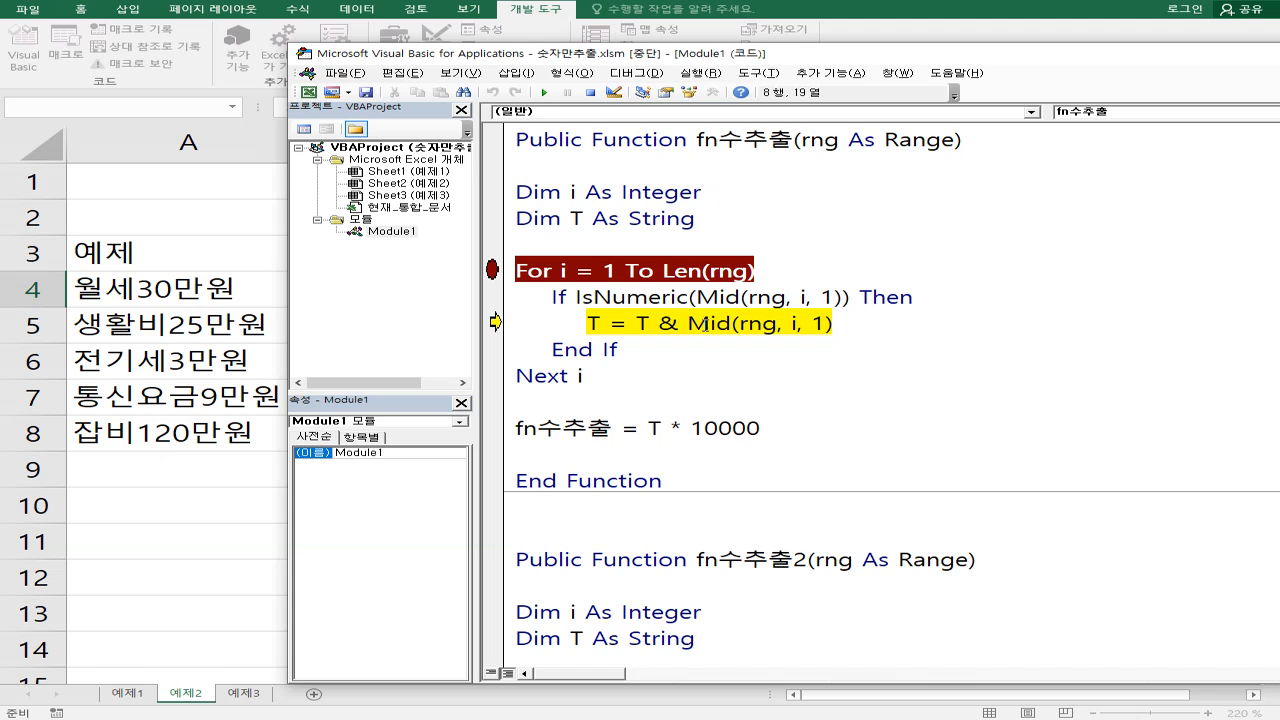
{"action": "left_click_drag", "start_coordinate": [688, 325], "coordinate": [766, 330]}
{"action": "left_click", "coordinate": [656, 324]}
{"action": "key", "text": "F8"}
{"action": "mouse_move", "coordinate": [648, 323]}
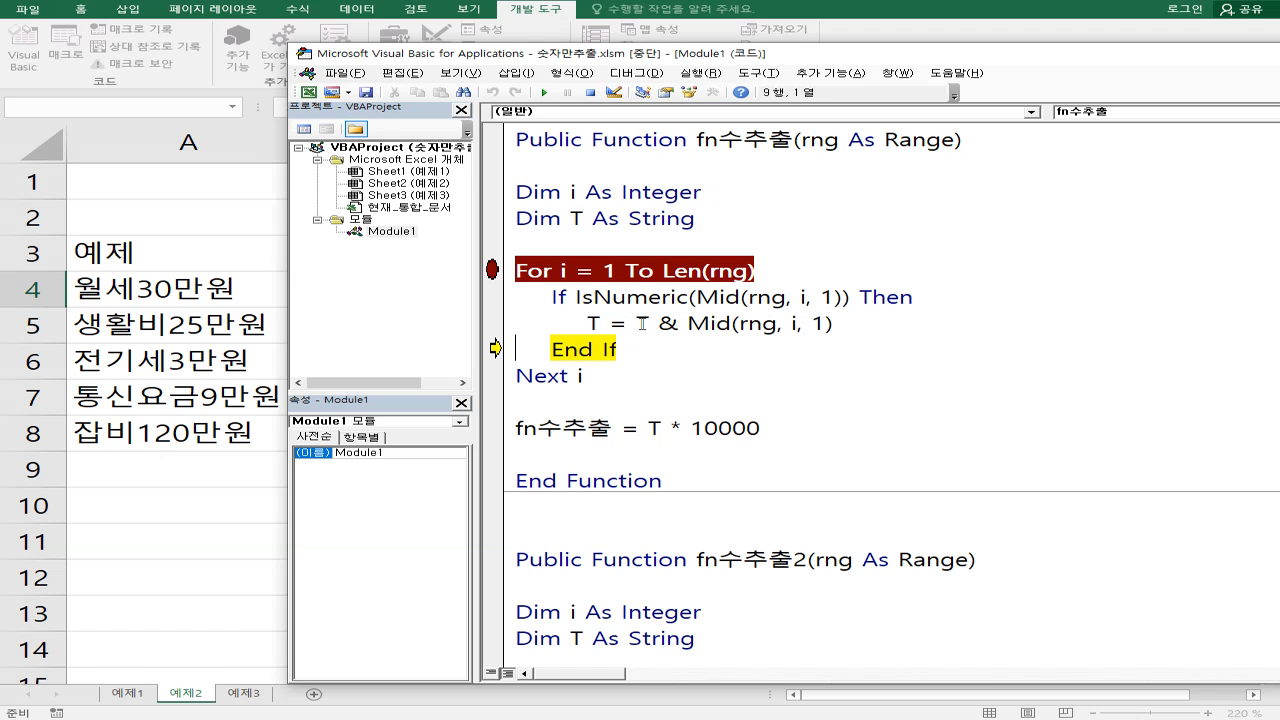
- Step through the loop for the digit 0 of A4, checking T before and after the append line
{"action": "key", "text": "F8"}
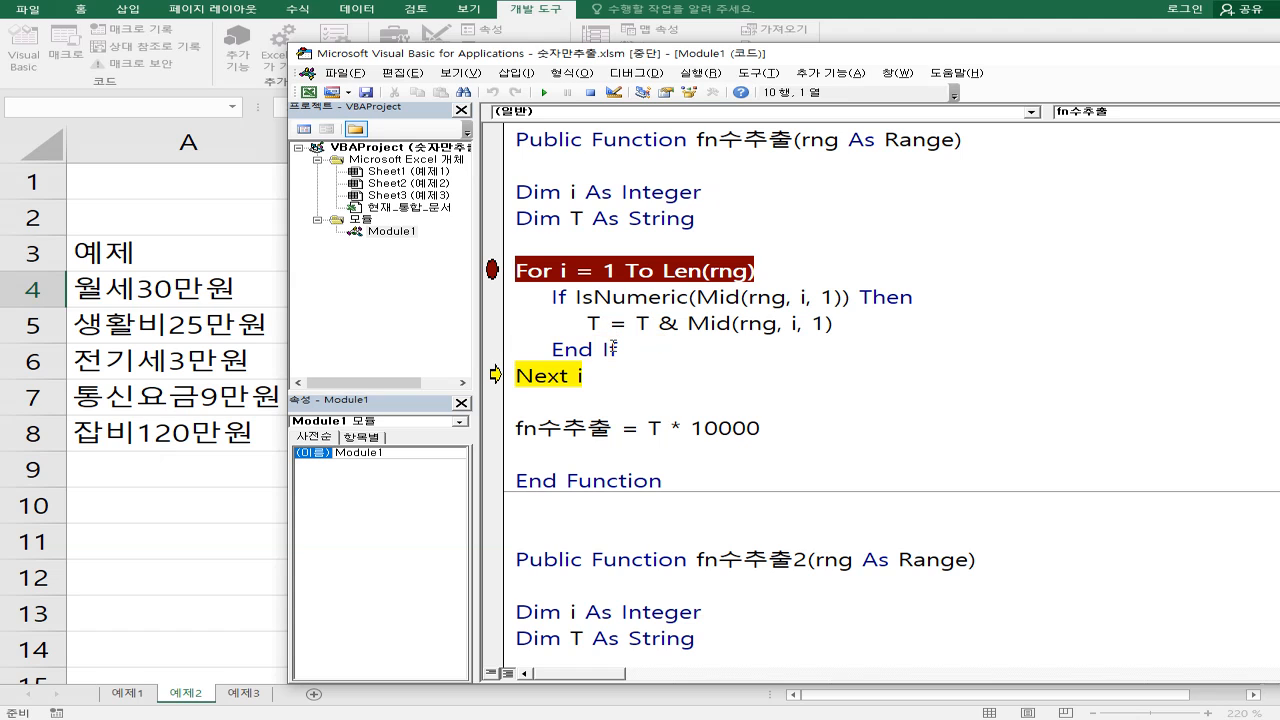
{"action": "key", "text": "F8"}
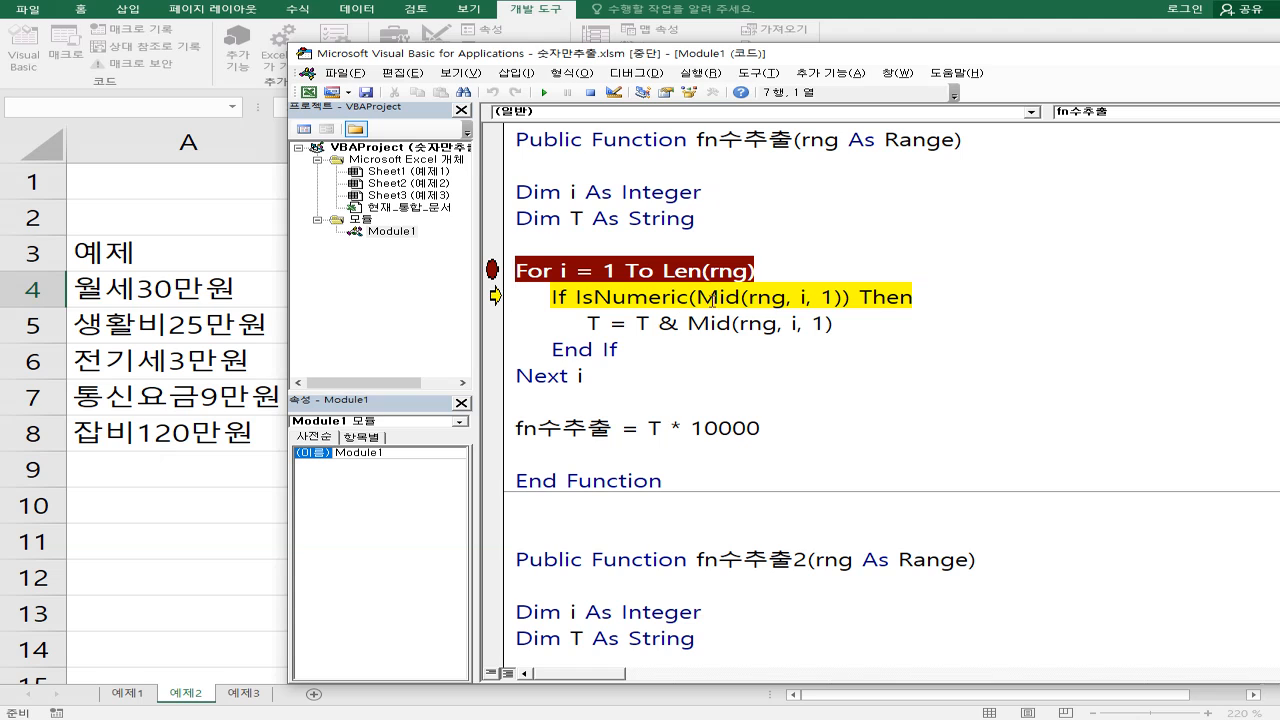
{"action": "key", "text": "F8"}
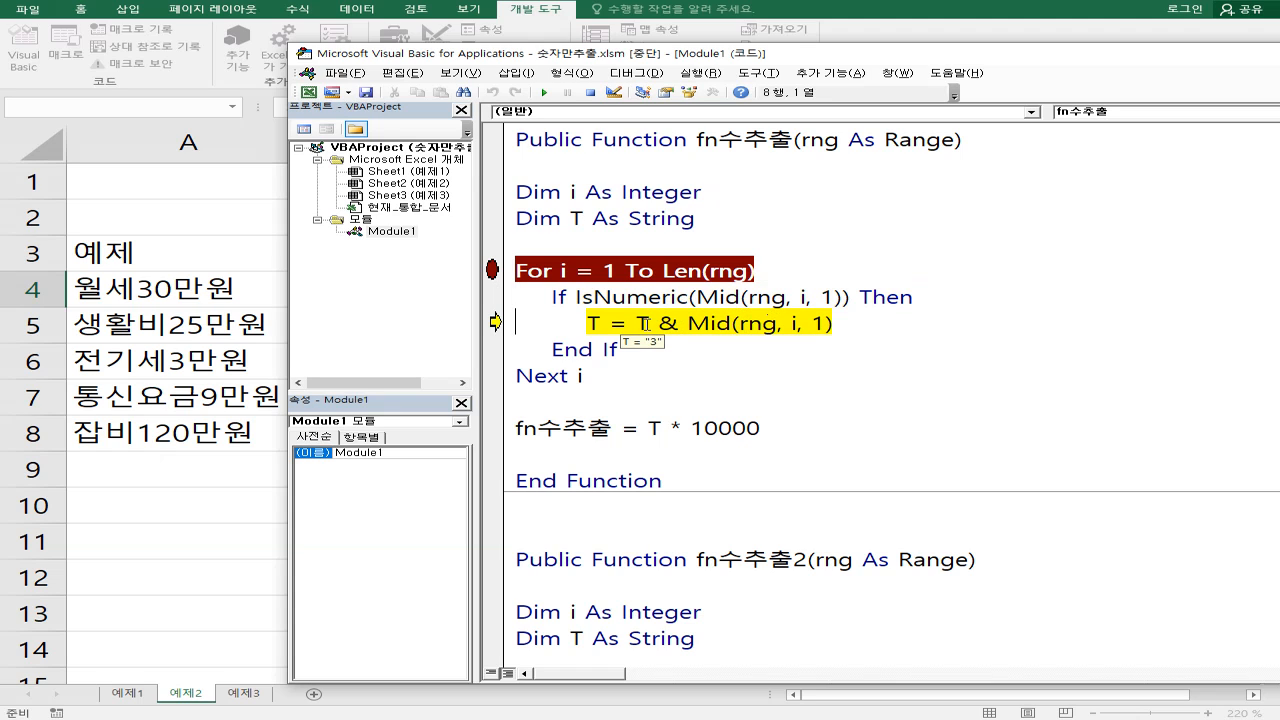
{"action": "key", "text": "F8"}
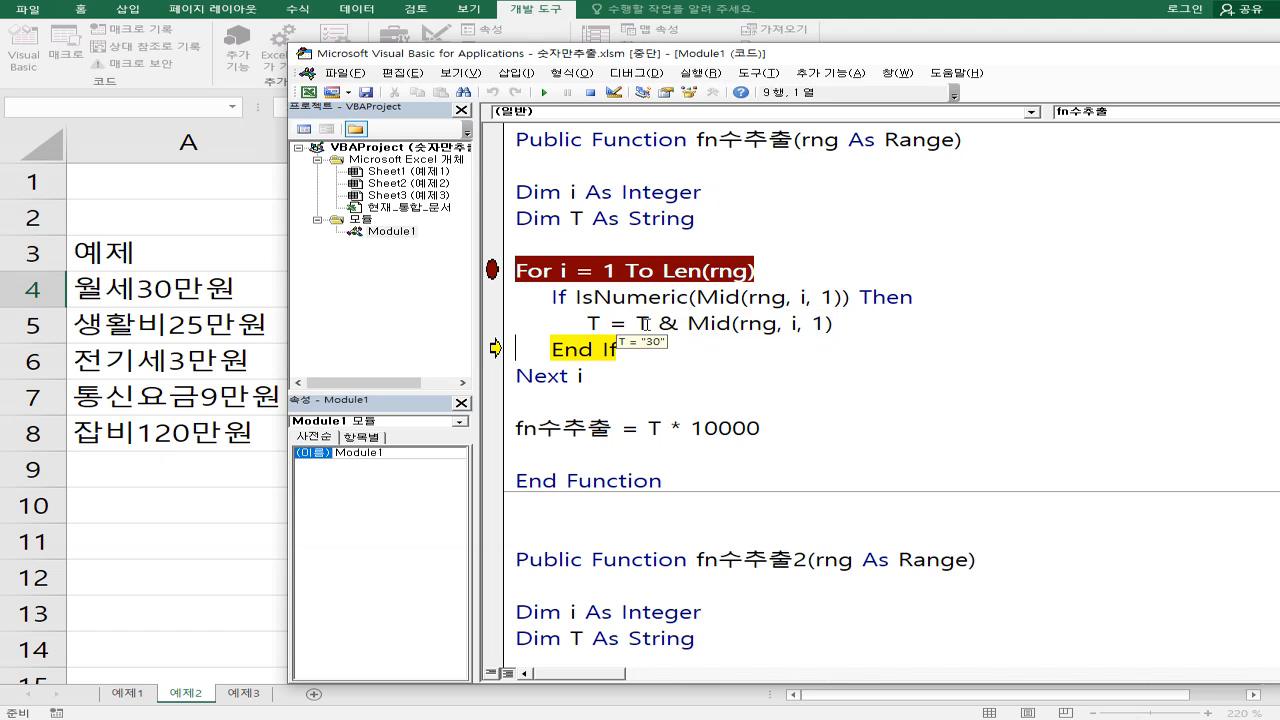
{"action": "key", "text": "F8"}
{"action": "key", "text": "F8"}
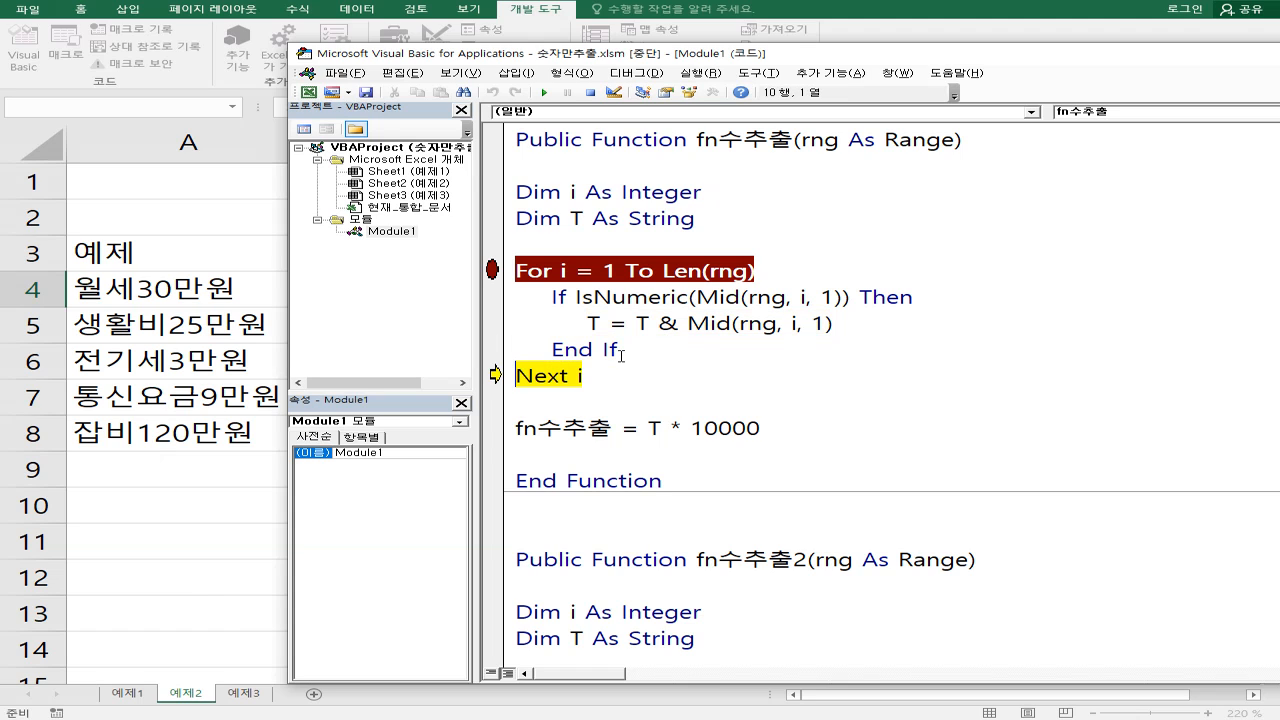
- Step through the remaining characters of A4, checking i, until the loop in fn수추출 ends
{"action": "key", "text": "F8"}
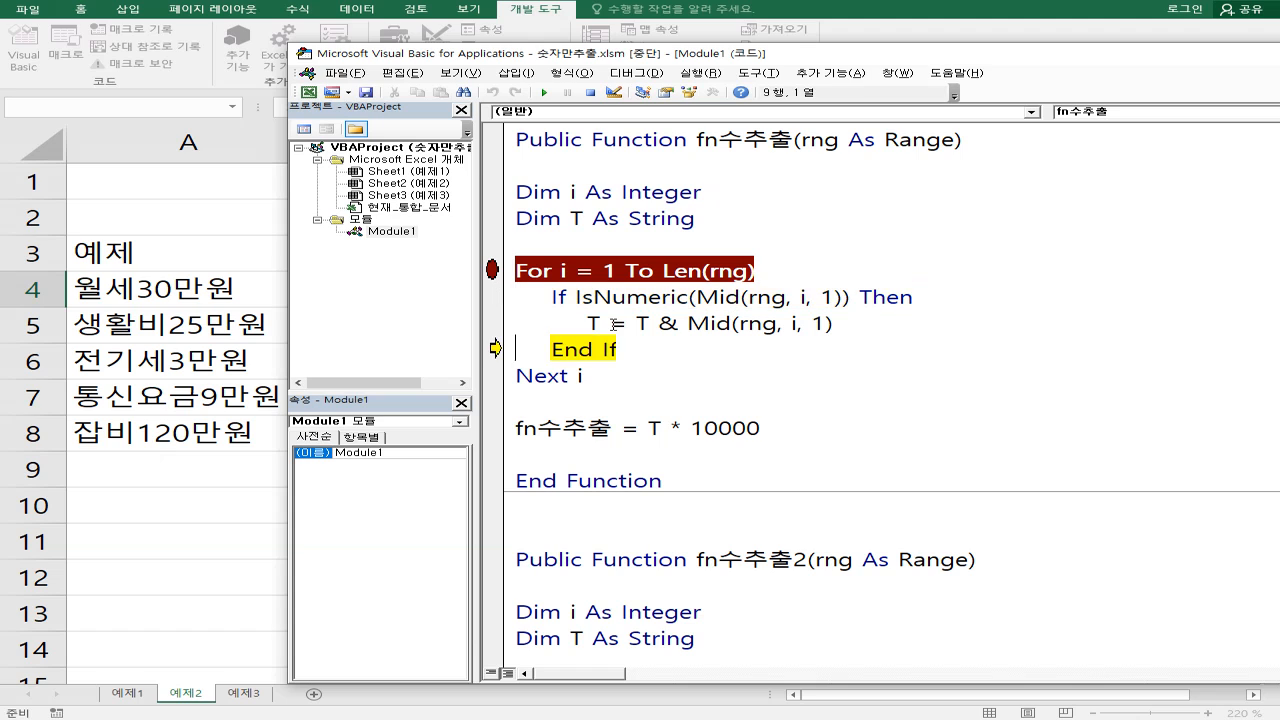
{"action": "key", "text": "F8"}
{"action": "key", "text": "F8"}
{"action": "key", "text": "F8"}
{"action": "mouse_move", "coordinate": [564, 270]}
{"action": "key", "text": "F8"}
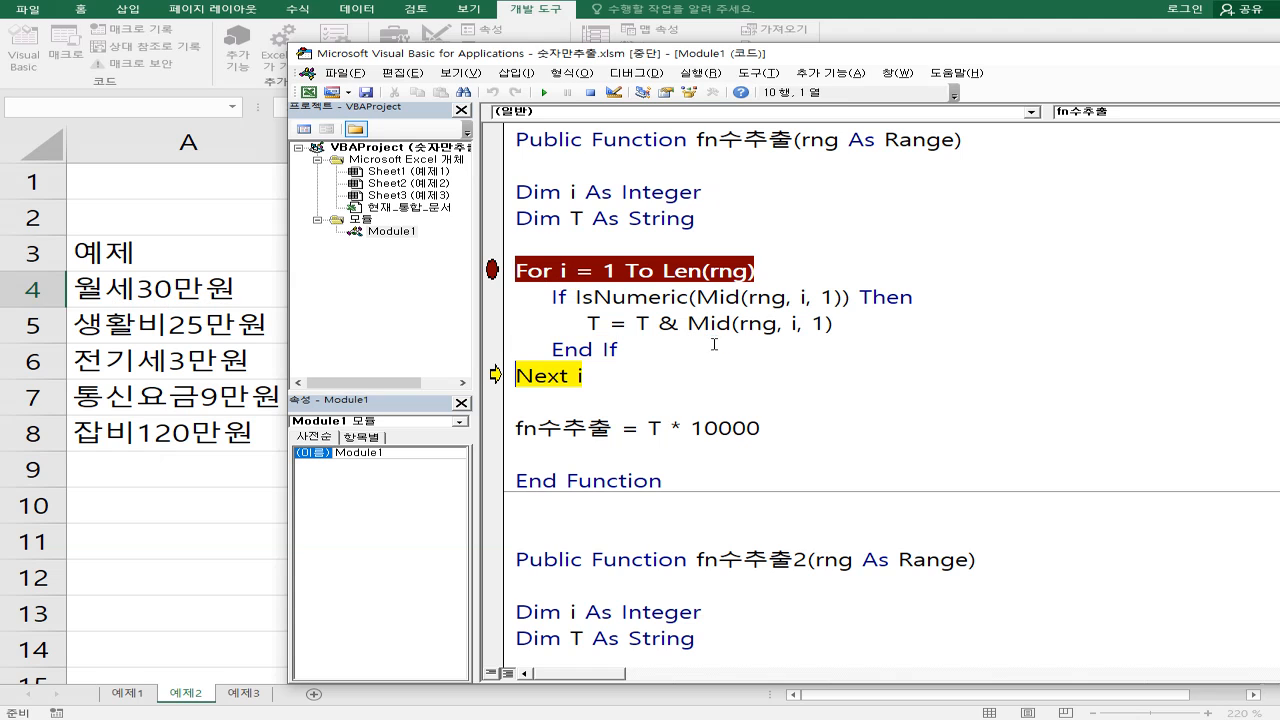
{"action": "mouse_move", "coordinate": [578, 378]}
{"action": "key", "text": "F8"}
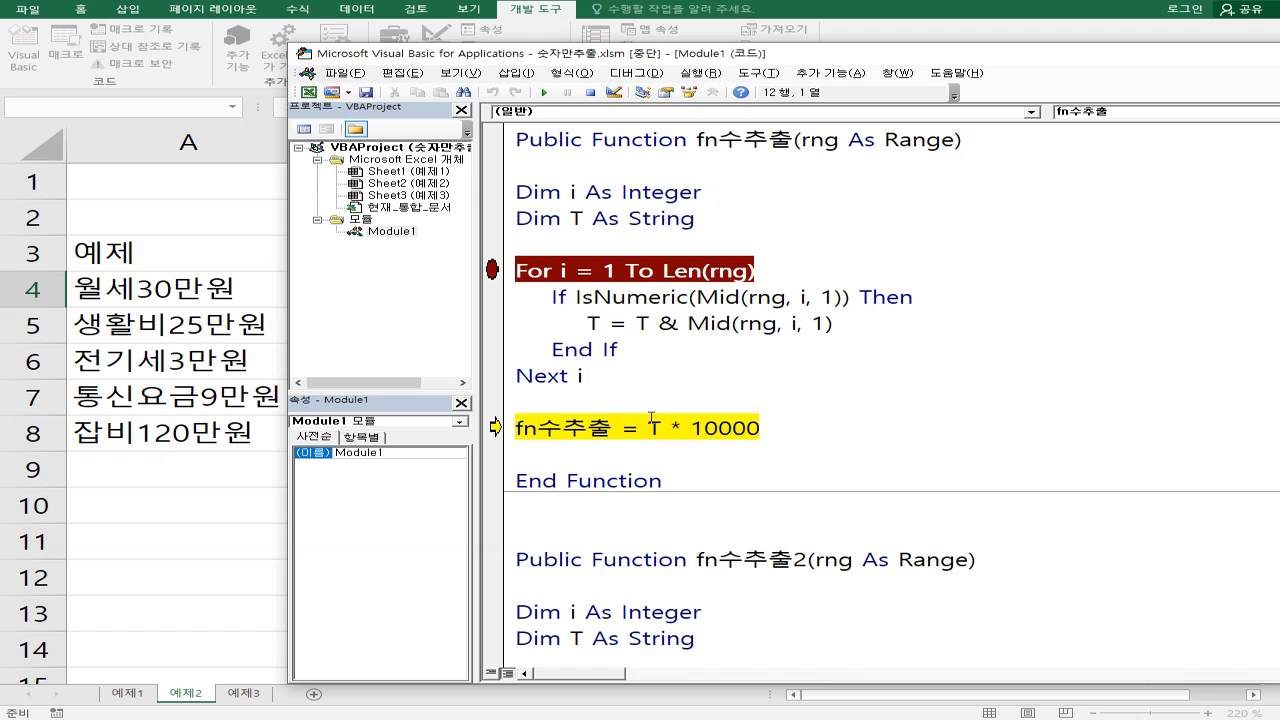
- Check T, execute fn수추출 = T * 10000 to finish the function, and remove the breakpoint from its For line
{"action": "mouse_move", "coordinate": [654, 429]}
{"action": "key", "text": "F8"}
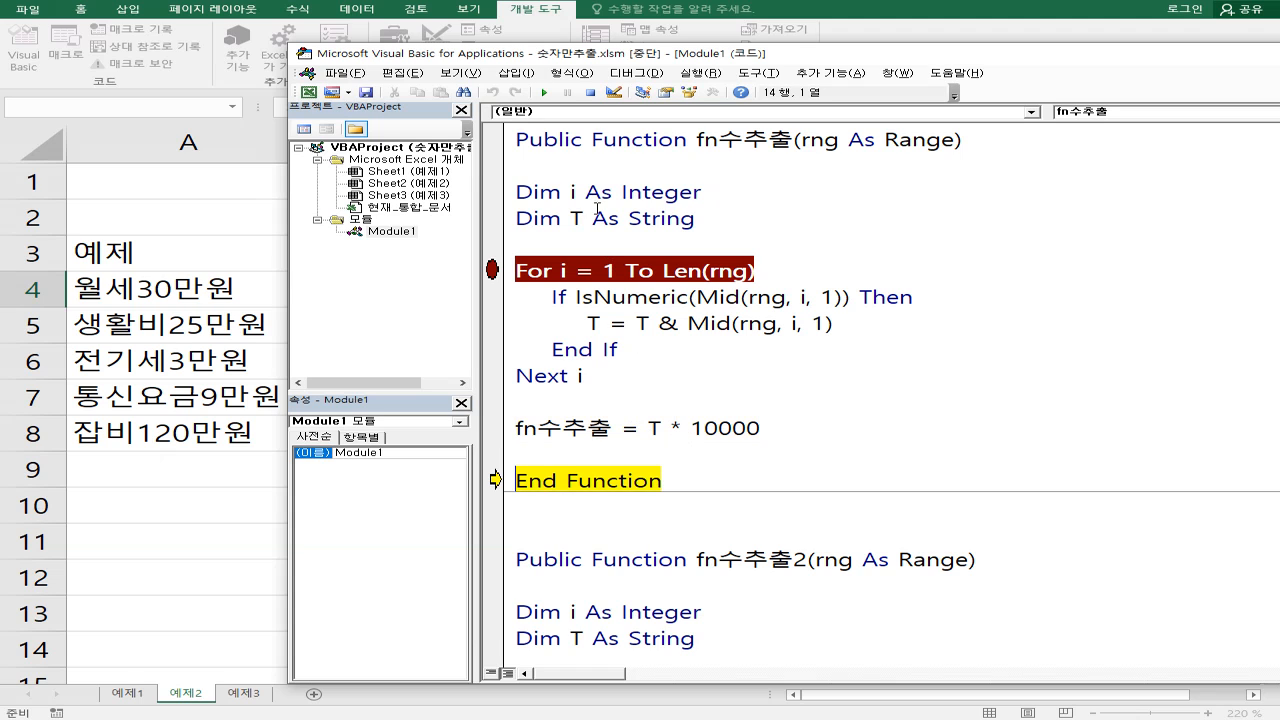
{"action": "key", "text": "F8"}
{"action": "left_click", "coordinate": [492, 270]}
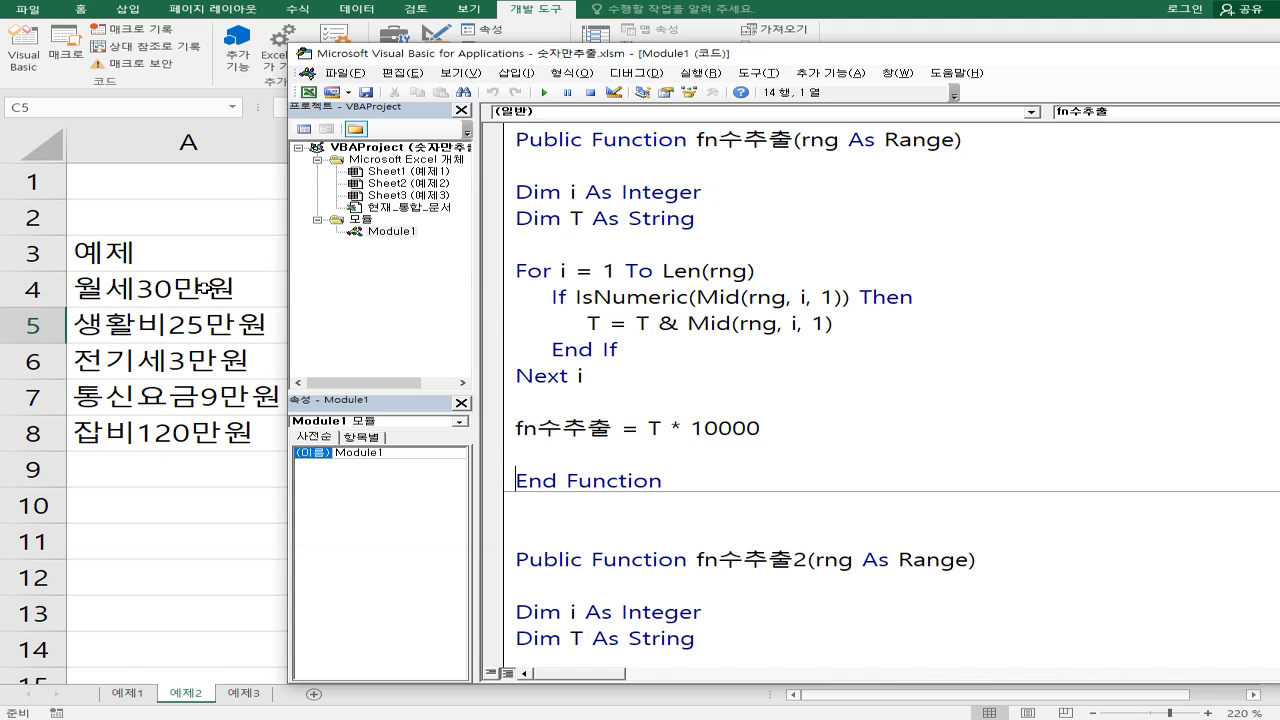
- Return to sheet 예제2, fill the fn수추출 formula from C4 down to C8, and compare it with A4
{"action": "left_click", "coordinate": [204, 288]}
{"action": "left_click", "coordinate": [582, 292]}
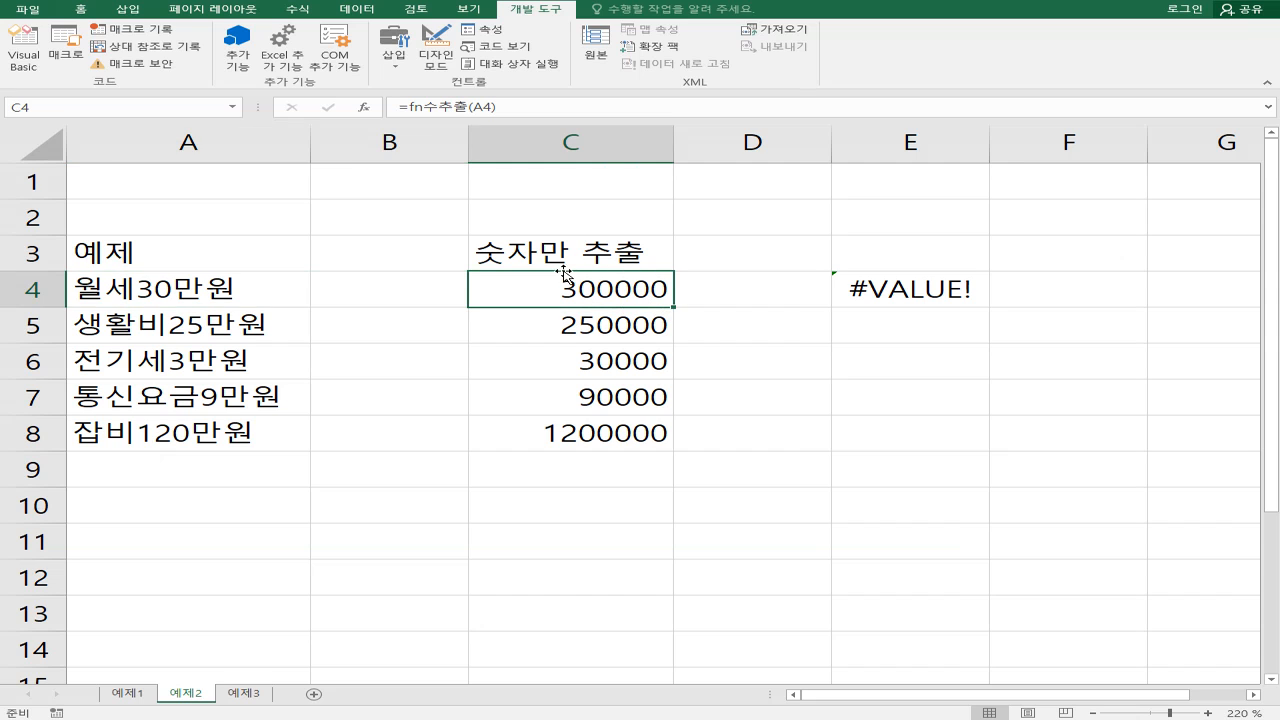
{"action": "left_click_drag", "start_coordinate": [672, 306], "coordinate": [662, 440]}
{"action": "left_click", "coordinate": [568, 274]}
{"action": "left_click", "coordinate": [170, 294]}
{"action": "key", "text": "Right"}
{"action": "key", "text": "Right"}
{"action": "key", "text": "Right"}
{"action": "left_click", "coordinate": [584, 292]}
- Open sheet 예제3 and examine the source text in A4 and the fn수추출 formulas in C4:C8
{"action": "left_click", "coordinate": [245, 693]}
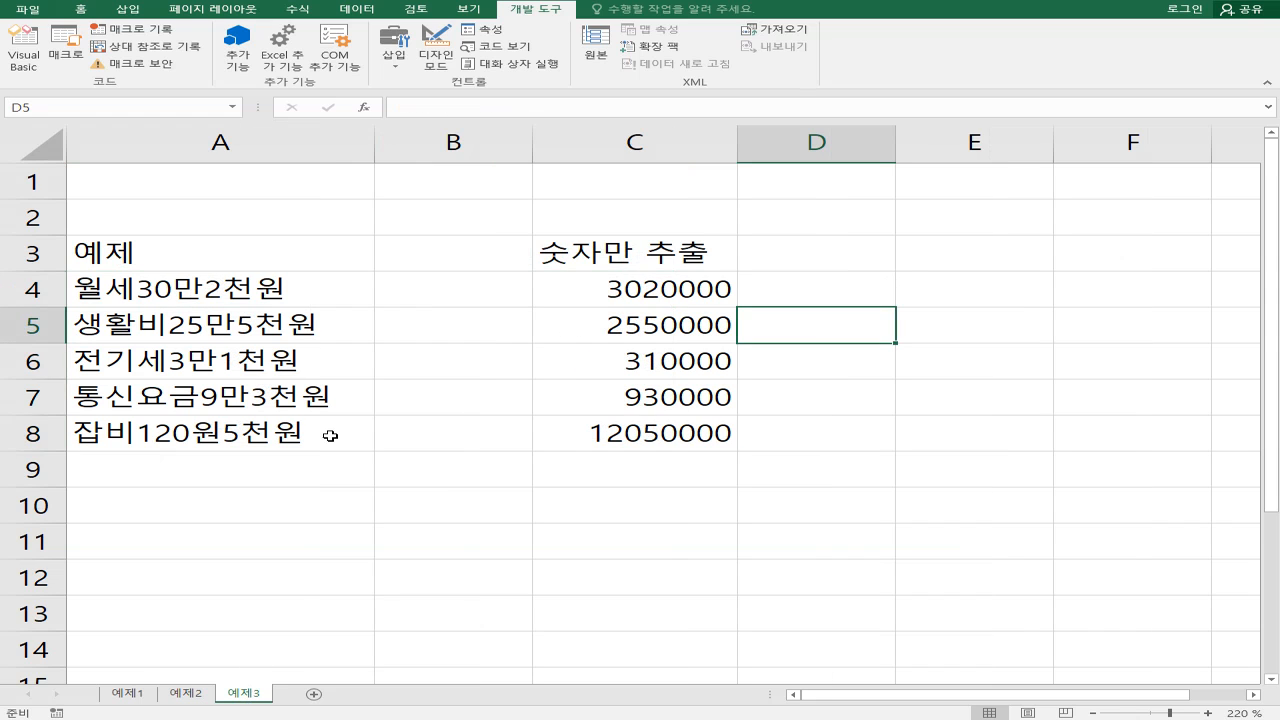
{"action": "left_click", "coordinate": [218, 302]}
{"action": "left_click", "coordinate": [605, 288]}
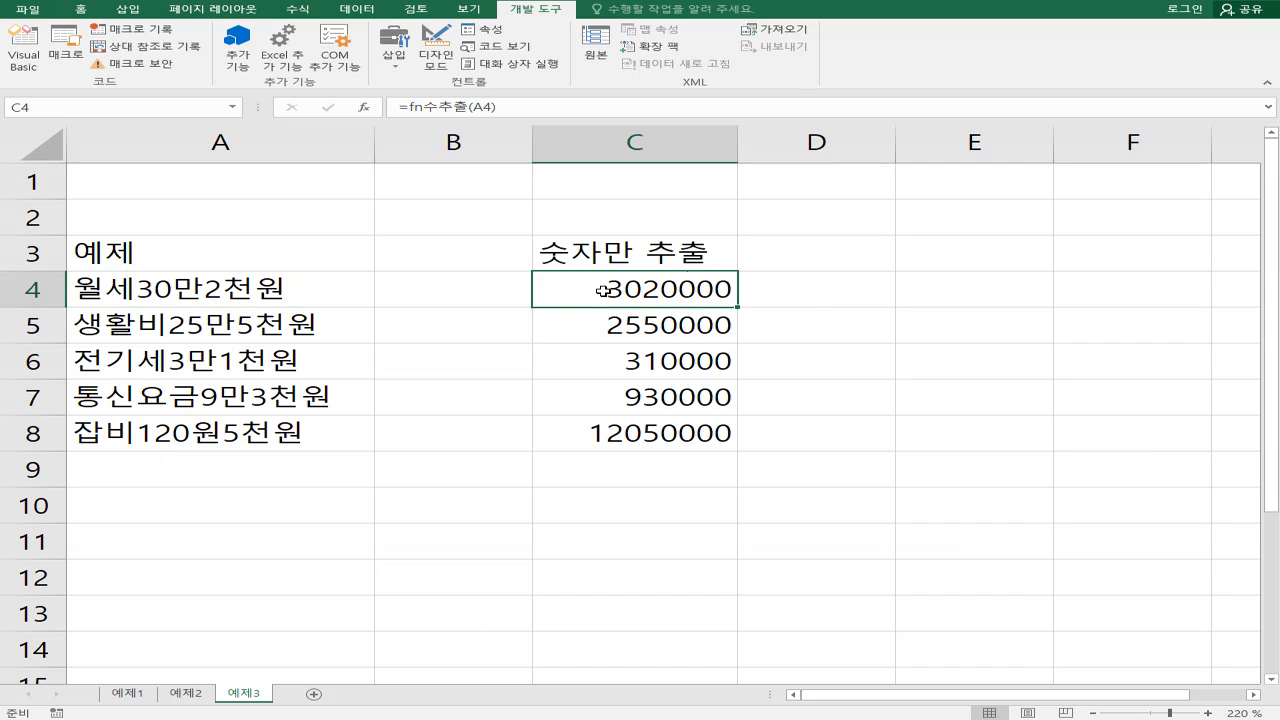
{"action": "left_click", "coordinate": [612, 326]}
{"action": "left_click", "coordinate": [624, 392]}
{"action": "left_click", "coordinate": [624, 430]}
{"action": "left_click", "coordinate": [617, 370]}
{"action": "left_click", "coordinate": [628, 322]}
{"action": "left_click", "coordinate": [617, 288]}
{"action": "left_click", "coordinate": [618, 328]}
{"action": "left_click", "coordinate": [617, 364]}
{"action": "left_click", "coordinate": [630, 398]}
{"action": "left_click", "coordinate": [635, 423]}
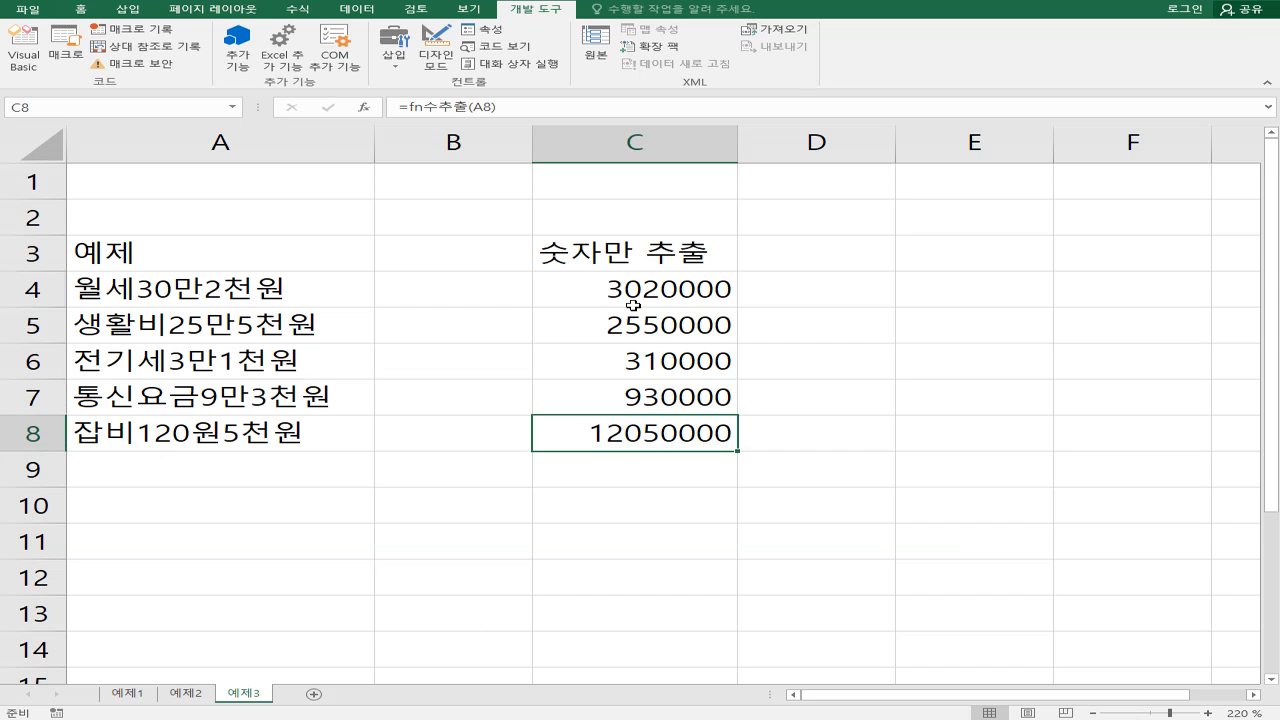
- Bring up the VBA code at fn수추출2 and move the editor window aside to uncover column A
{"action": "left_click", "coordinate": [631, 301]}
{"action": "key", "text": "alt+F11"}
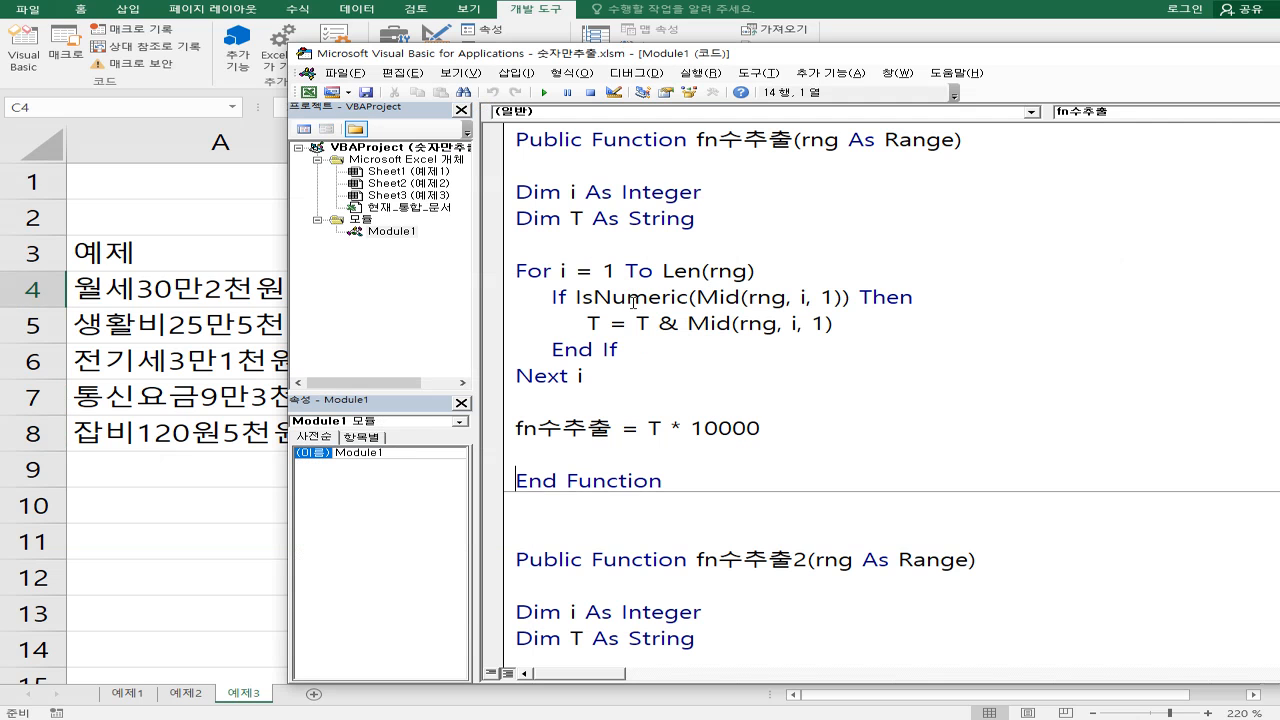
{"action": "scroll", "coordinate": [829, 455], "scroll_direction": "down", "scroll_amount": 4}
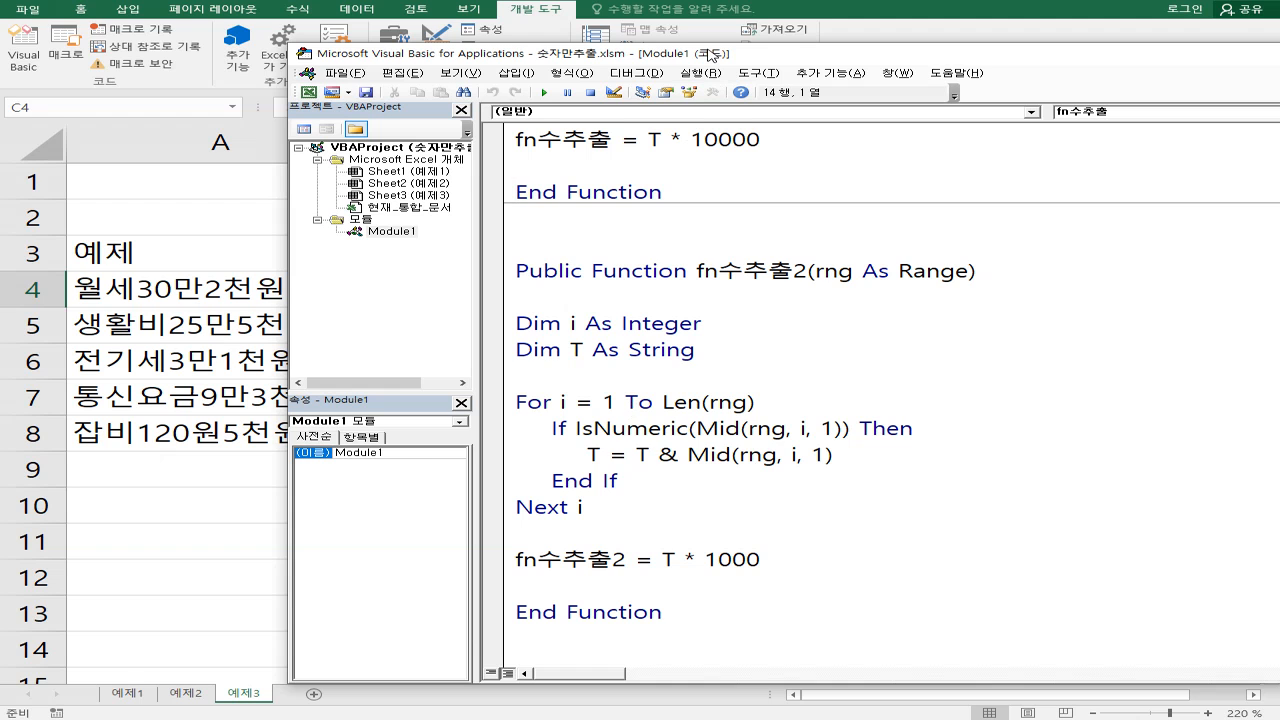
{"action": "left_click_drag", "start_coordinate": [710, 54], "coordinate": [806, 71]}
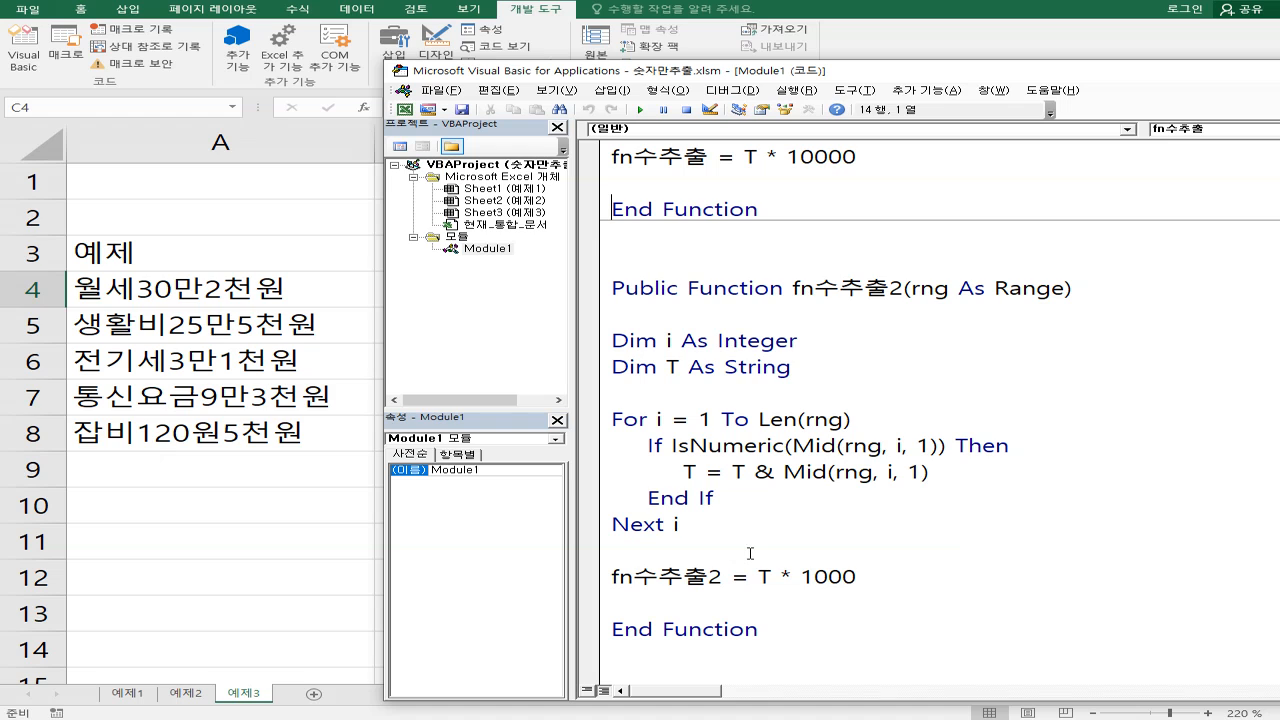
- Examine the 1000 multiplier in fn수추출2 and set a breakpoint on its For line
{"action": "double_click", "coordinate": [803, 578]}
{"action": "left_click", "coordinate": [886, 580]}
{"action": "double_click", "coordinate": [806, 578]}
{"action": "left_click", "coordinate": [720, 420]}
{"action": "left_click", "coordinate": [600, 428]}
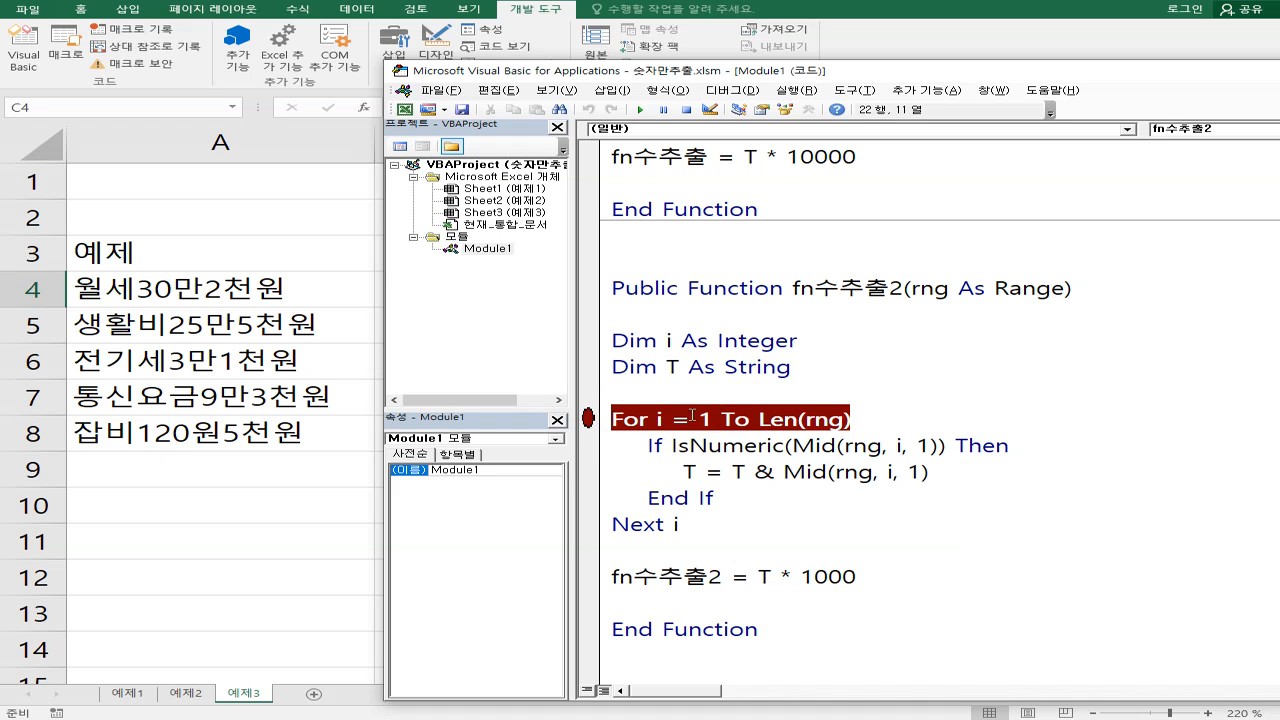
- Try to trigger the fn수추출2 breakpoint by re-entering the existing C4 formula, and return to the code
{"action": "left_click", "coordinate": [722, 366]}
{"action": "left_click", "coordinate": [348, 284]}
{"action": "left_click", "coordinate": [632, 291]}
{"action": "double_click", "coordinate": [641, 295]}
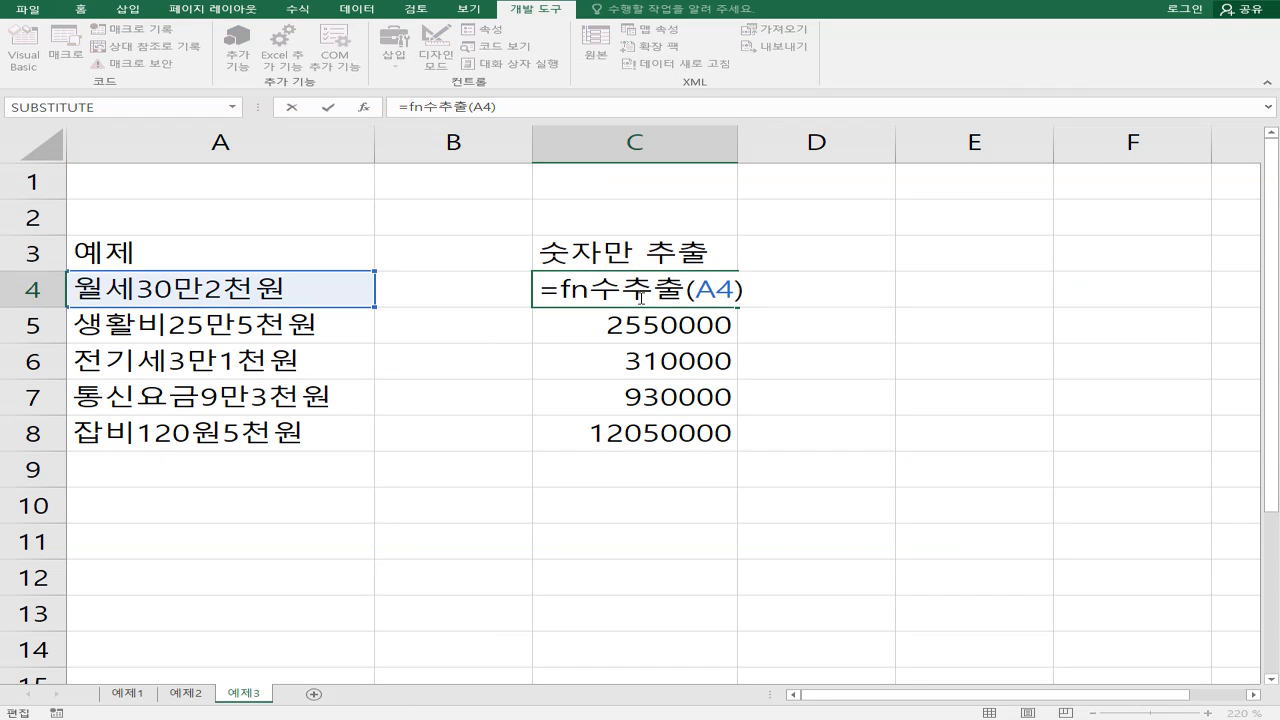
{"action": "key", "text": "Return"}
{"action": "left_click", "coordinate": [658, 297]}
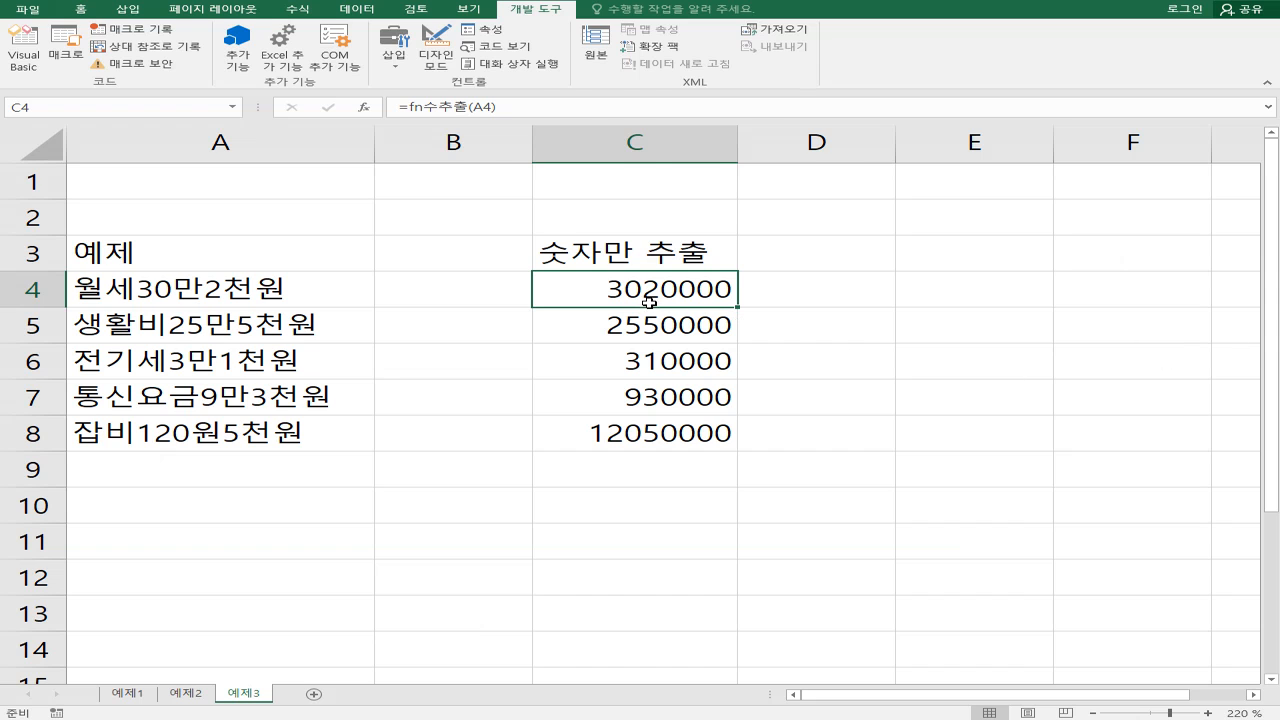
{"action": "key", "text": "alt+F11"}
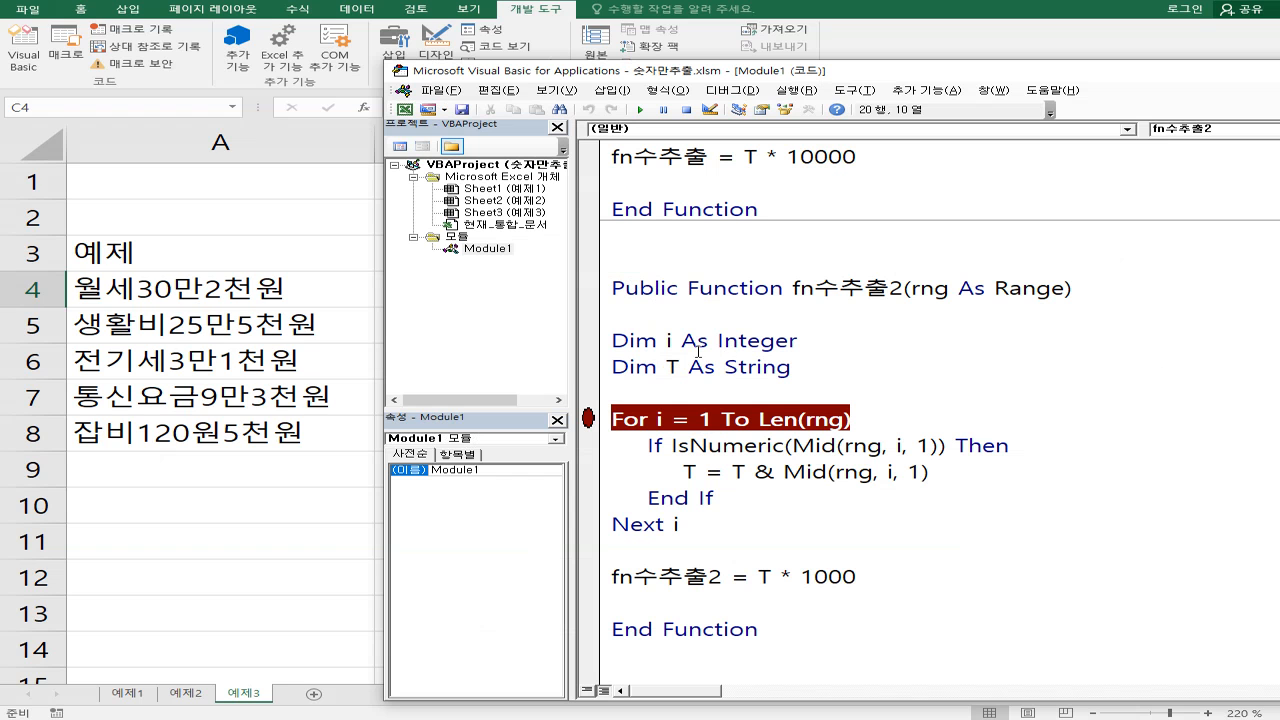
- Change the C4 formula on 예제3 to =fn수추출2(A4) to start the function at its breakpoint
{"action": "left_click", "coordinate": [298, 312]}
{"action": "left_click", "coordinate": [594, 280]}
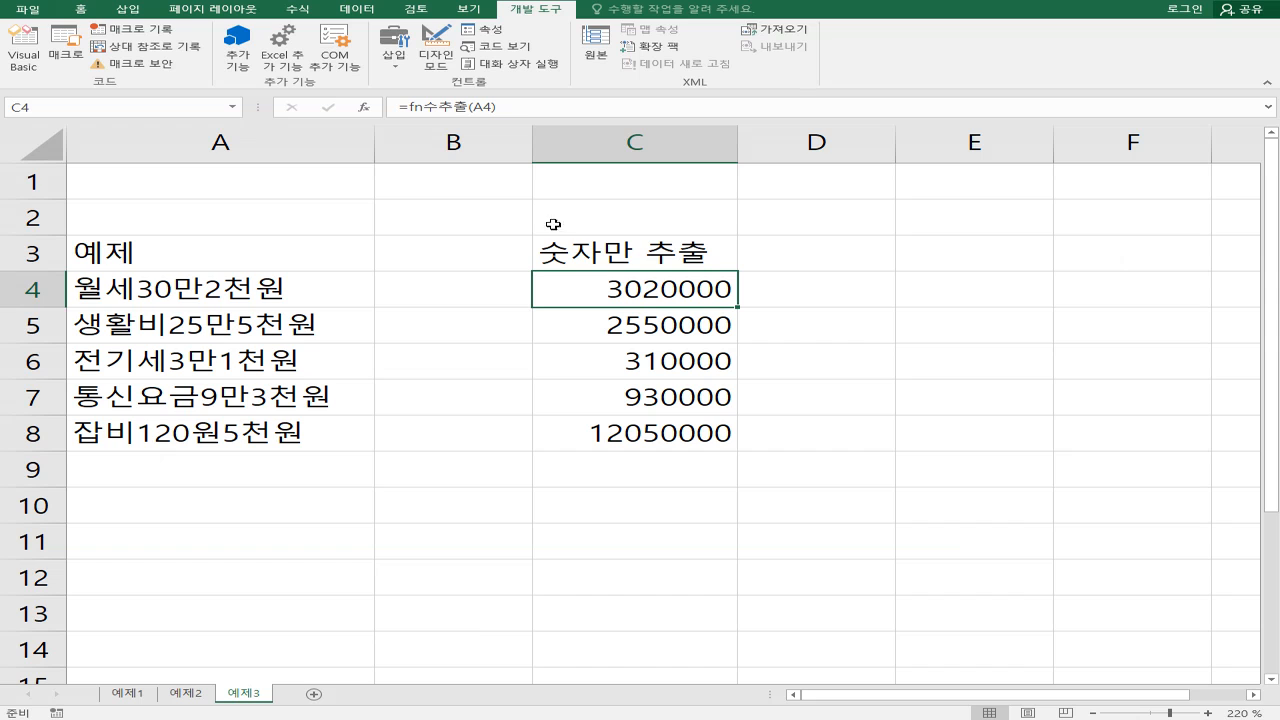
{"action": "left_click", "coordinate": [466, 105]}
{"action": "left_click", "coordinate": [467, 106]}
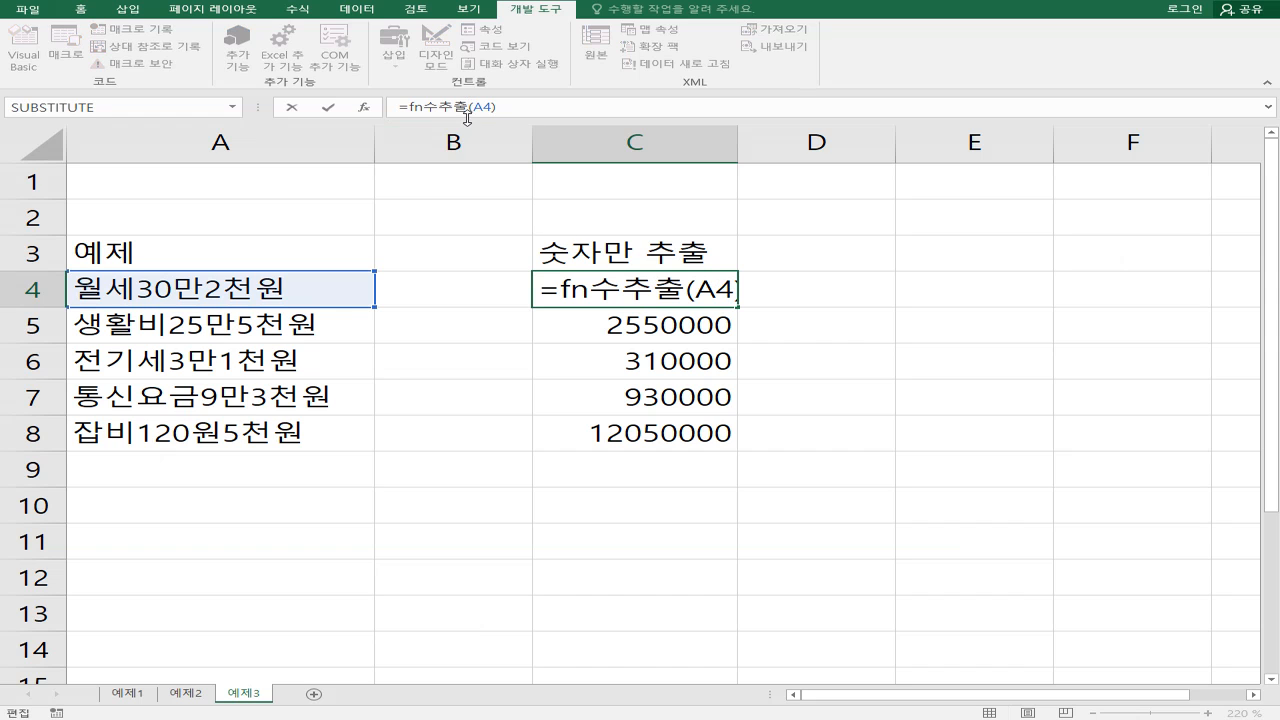
{"action": "type", "text": "2"}
{"action": "key", "text": "Return"}
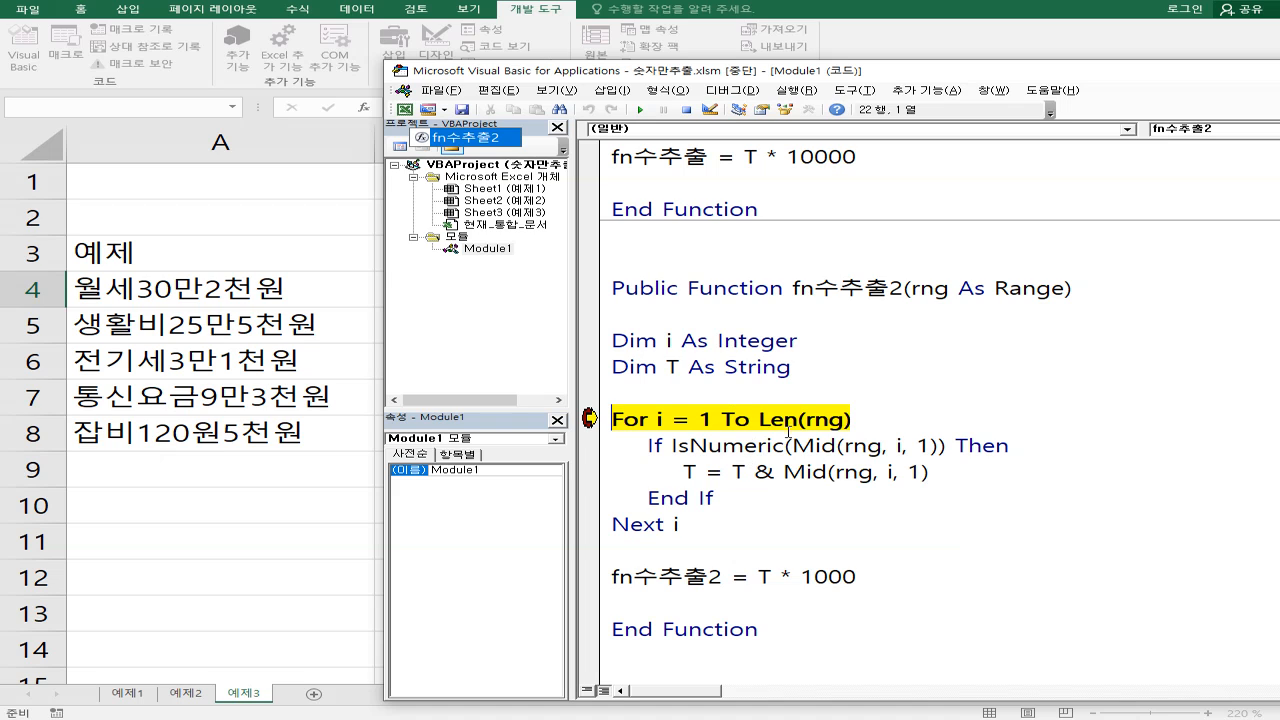
- Check the Len(rng) loop limit, step through the first character of A4, and inspect T
{"action": "mouse_move", "coordinate": [776, 421]}
{"action": "key", "text": "F8"}
{"action": "key", "text": "F8"}
{"action": "key", "text": "F8"}
{"action": "mouse_move", "coordinate": [741, 458]}
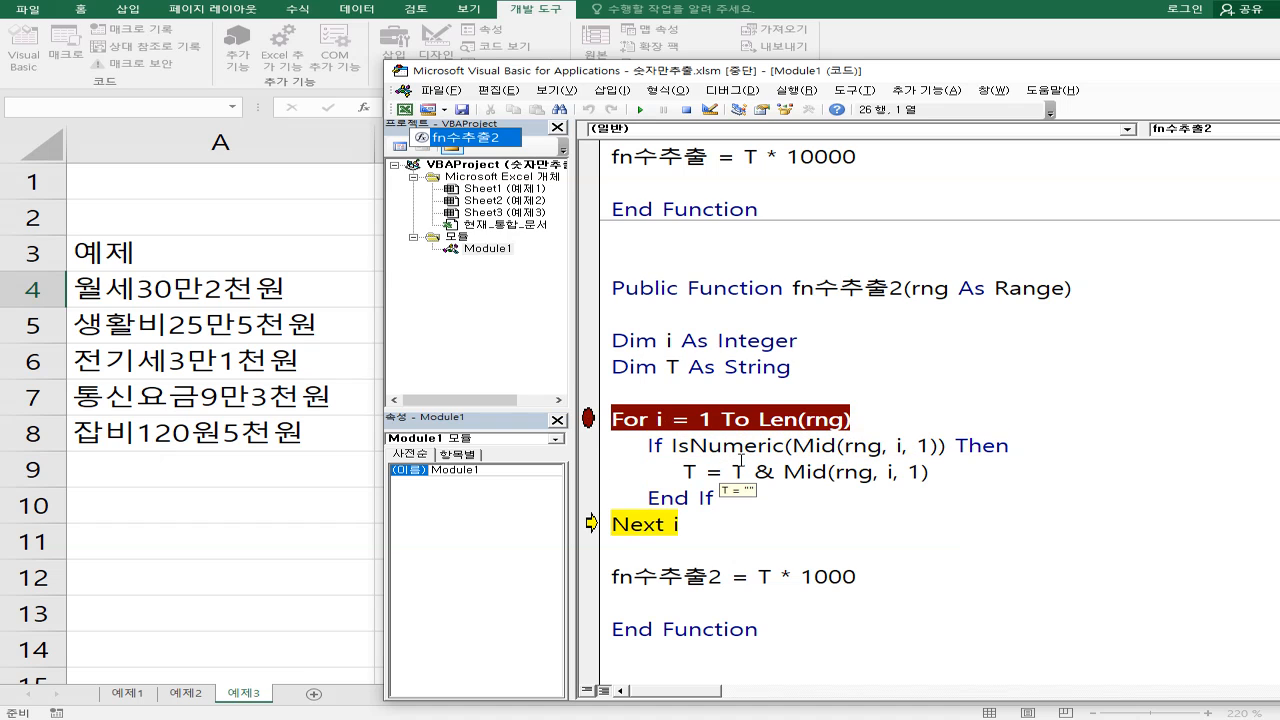
{"action": "key", "text": "F8"}
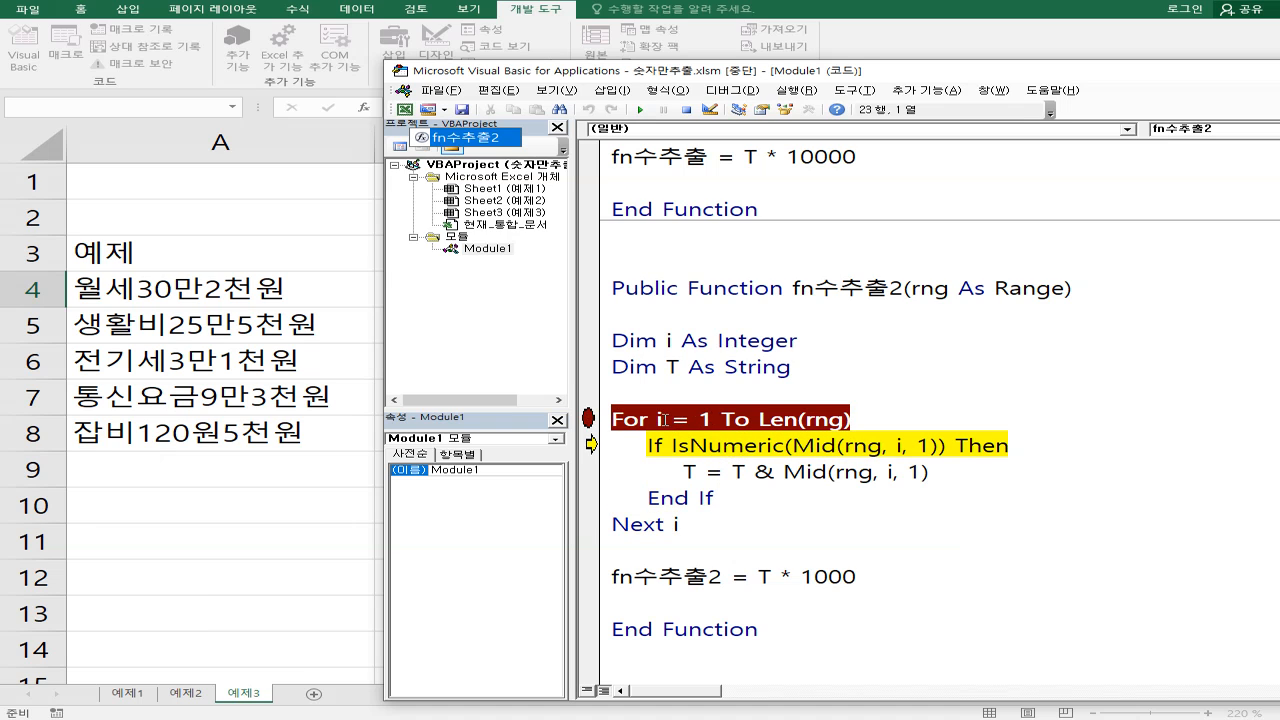
- Check i, step through the second character, and continue to the append line for the digit 3
{"action": "left_click", "coordinate": [661, 419]}
{"action": "mouse_move", "coordinate": [659, 420]}
{"action": "key", "text": "F8"}
{"action": "key", "text": "F8"}
{"action": "key", "text": "F8"}
{"action": "key", "text": "F8"}
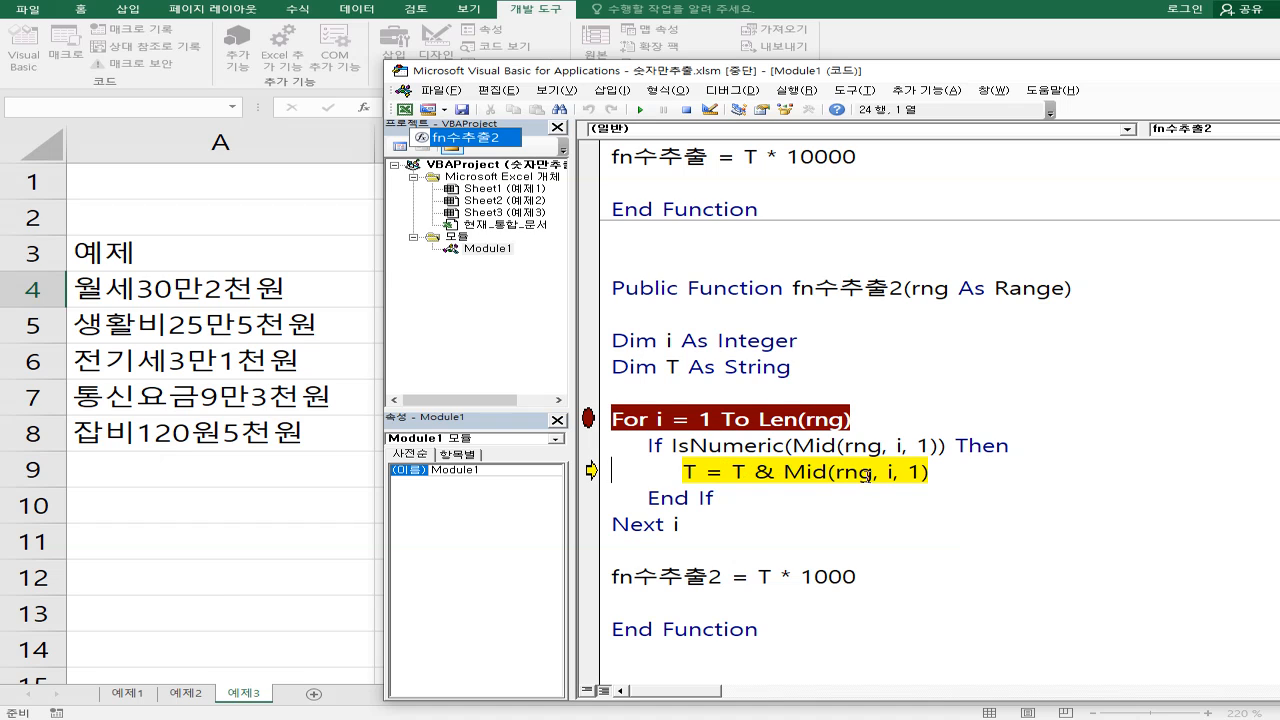
- Inspect rng in the append line, execute it for the digit 3, and check T up to the following character
{"action": "mouse_move", "coordinate": [866, 470]}
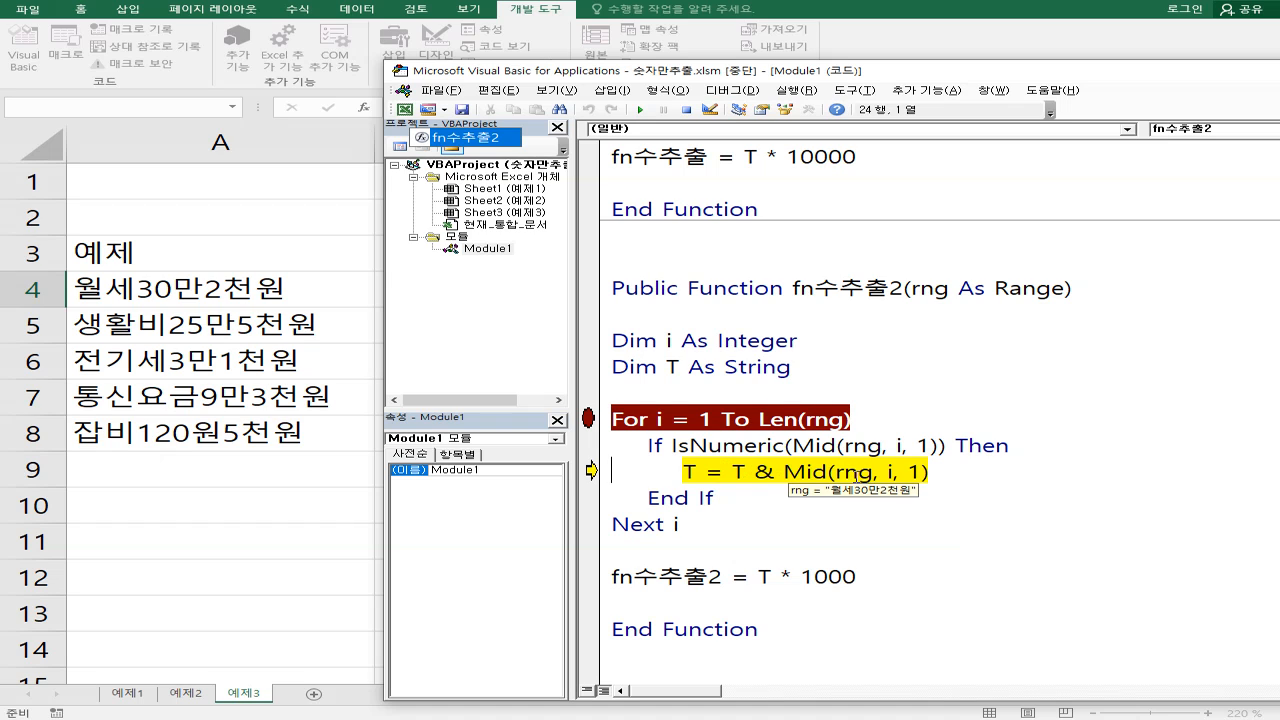
{"action": "key", "text": "F8"}
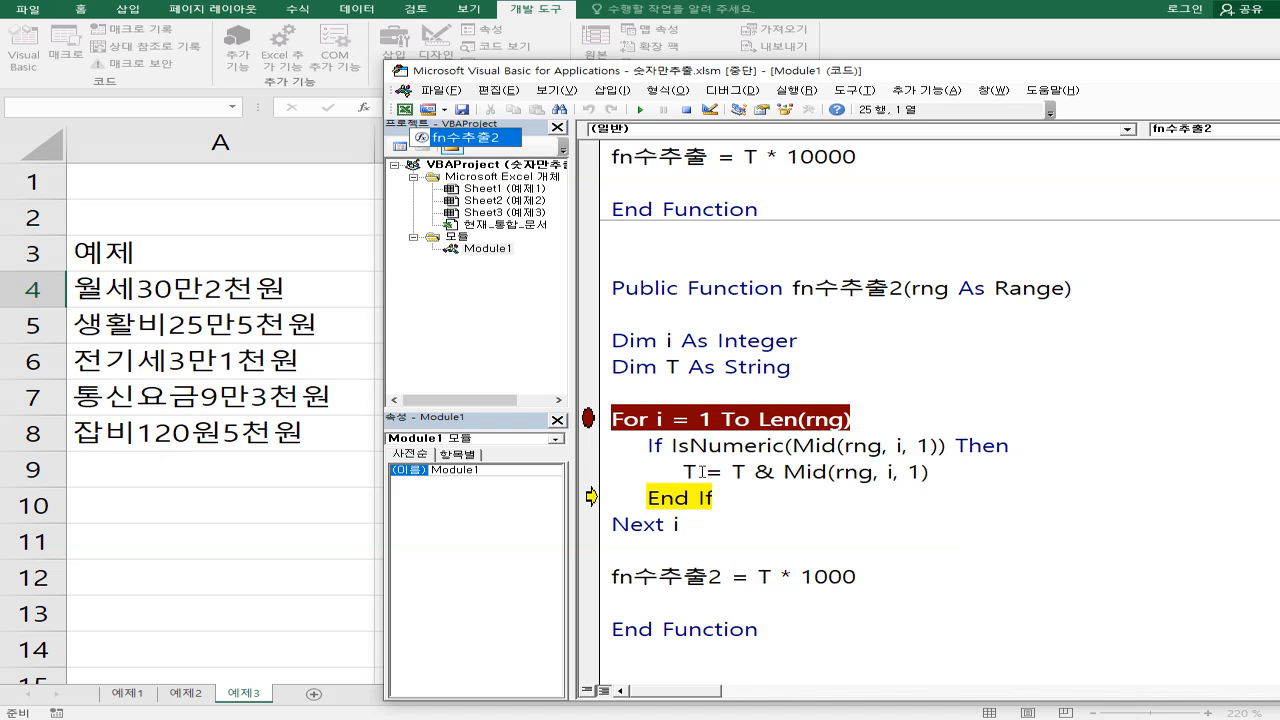
{"action": "mouse_move", "coordinate": [691, 472]}
{"action": "key", "text": "F8"}
{"action": "key", "text": "F8"}
{"action": "key", "text": "F8"}
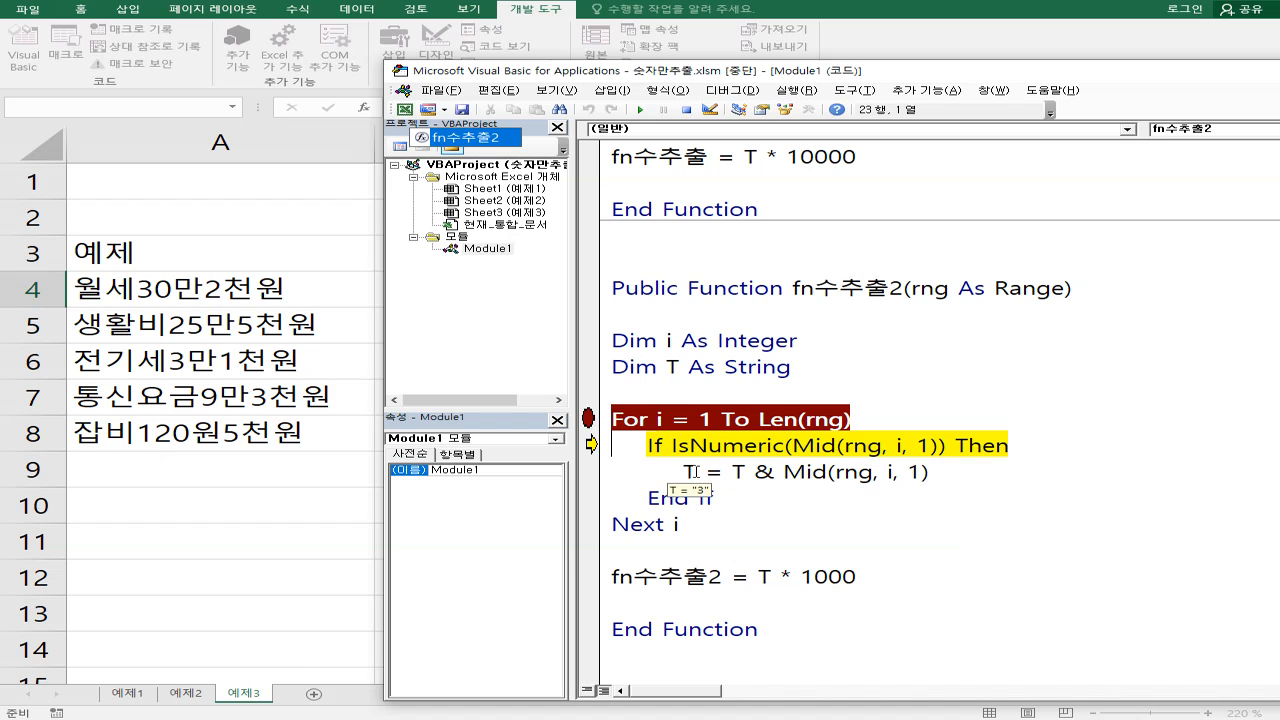
- Step through the characters 0, 만 and 2 of A4 while watching T
{"action": "key", "text": "F8"}
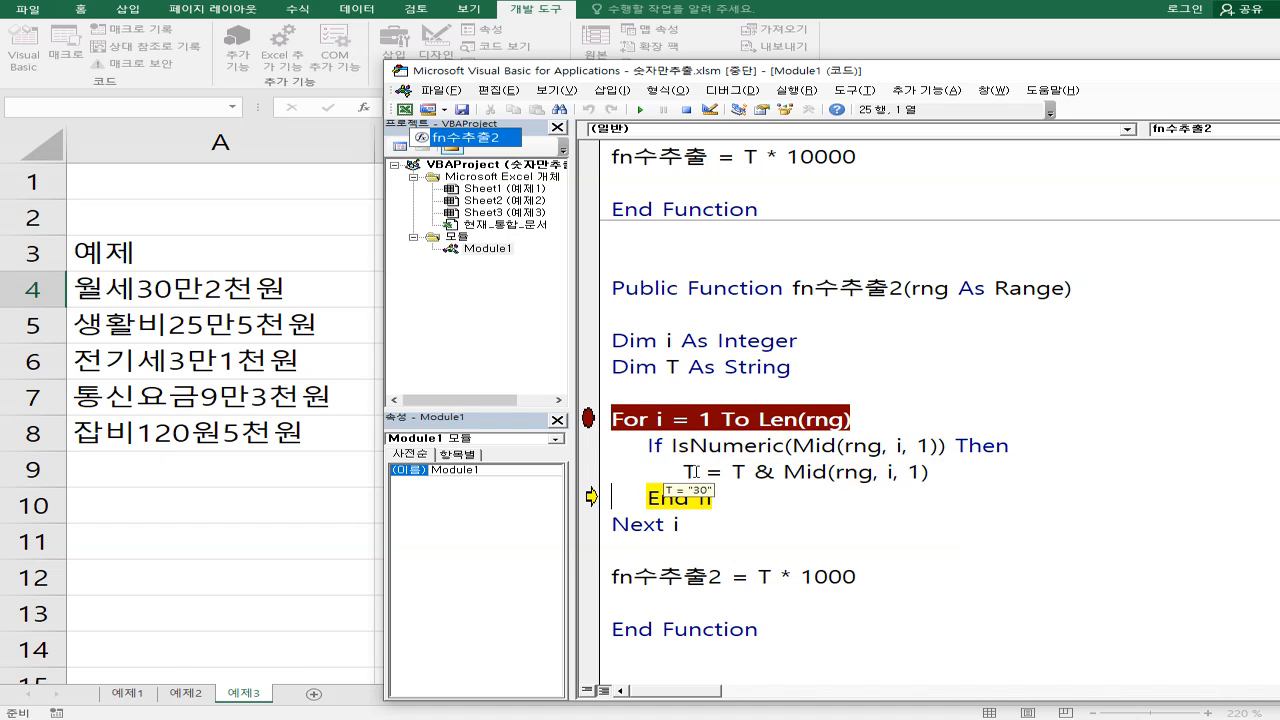
{"action": "key", "text": "F8"}
{"action": "key", "text": "F8"}
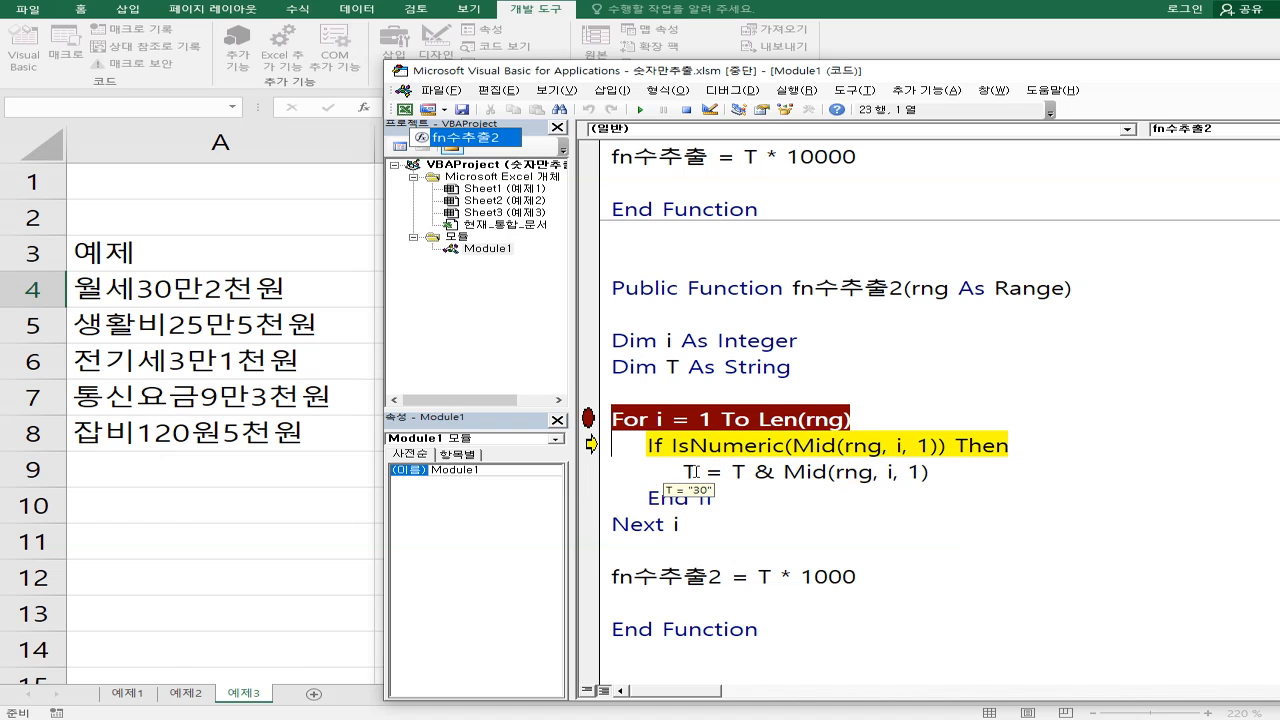
{"action": "key", "text": "F8"}
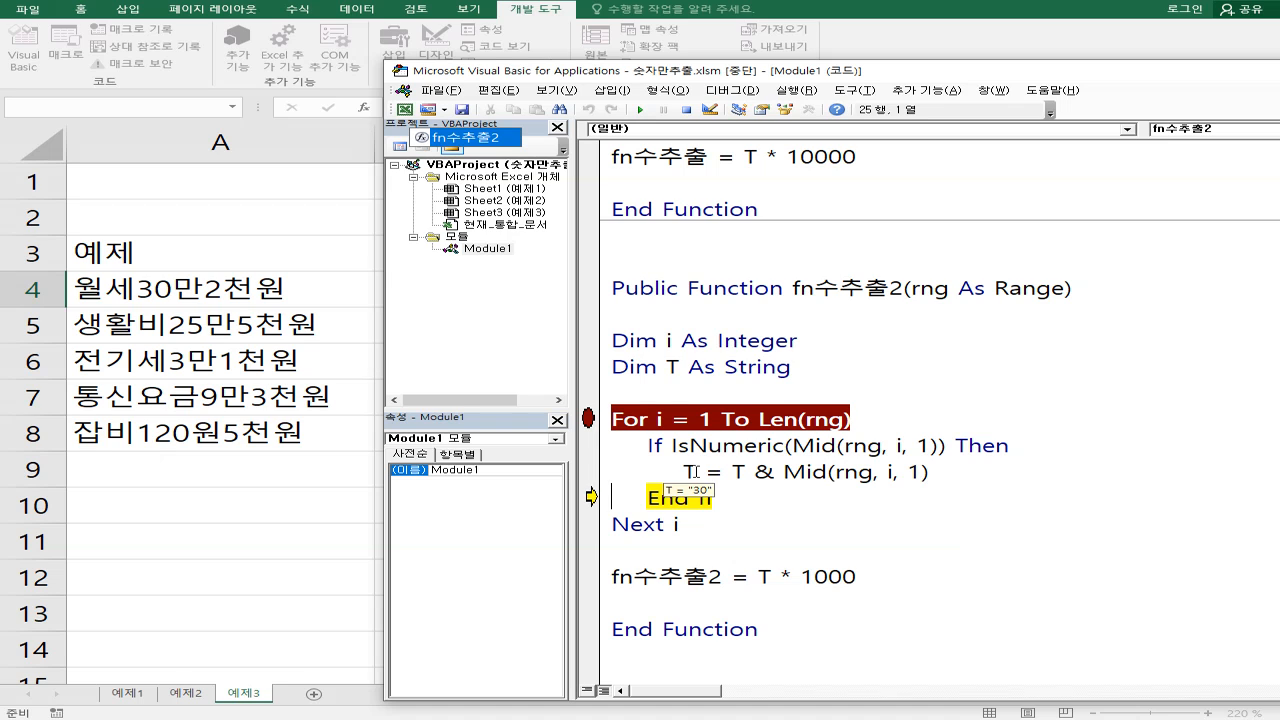
{"action": "key", "text": "F8"}
{"action": "key", "text": "F8"}
{"action": "key", "text": "F8"}
{"action": "key", "text": "F8"}
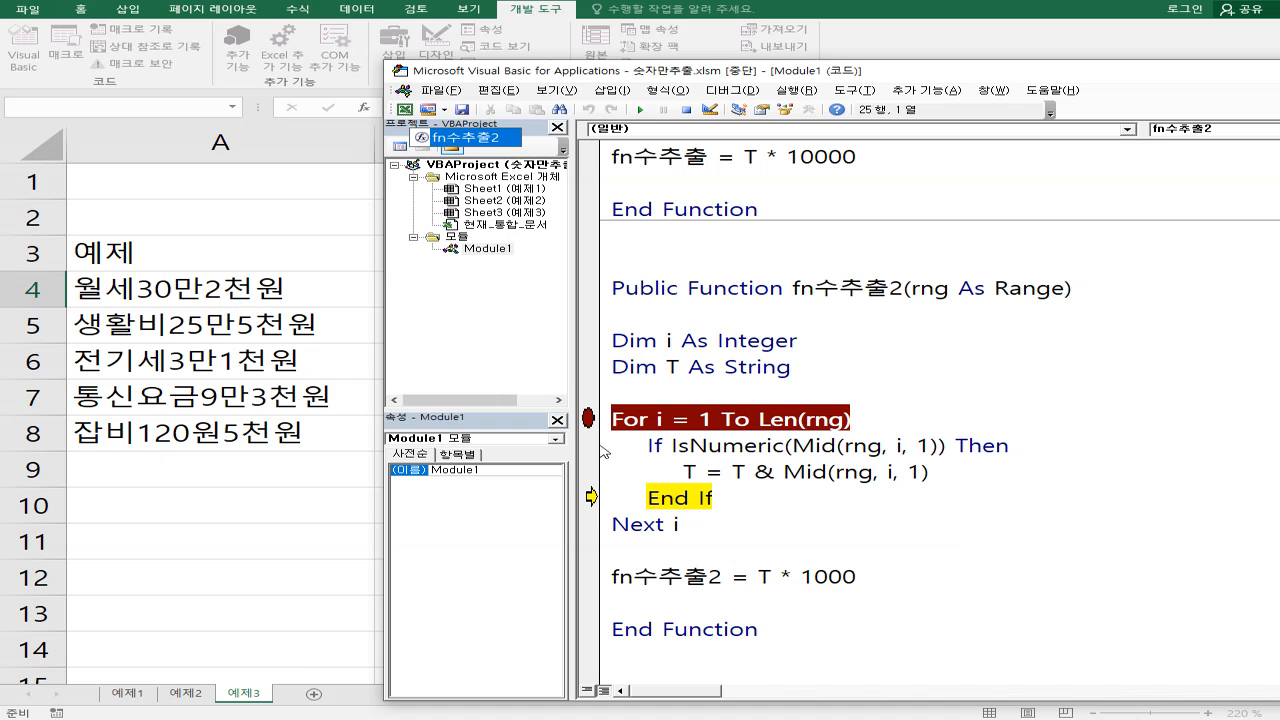
- Step through the remaining characters 천 and 원 of A4 while watching T until the loop ends
{"action": "key", "text": "F8"}
{"action": "key", "text": "F8"}
{"action": "key", "text": "F8"}
{"action": "key", "text": "F8"}
{"action": "key", "text": "F8"}
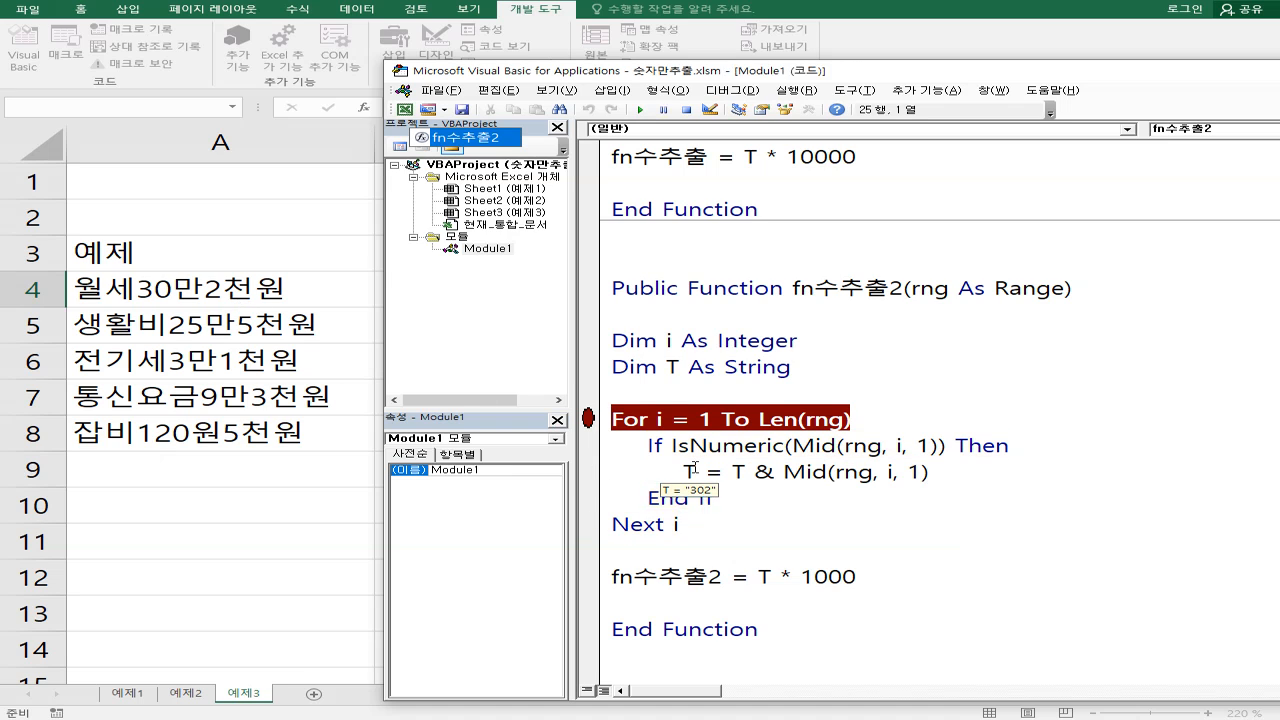
{"action": "key", "text": "F8"}
{"action": "key", "text": "F8"}
{"action": "key", "text": "F8"}
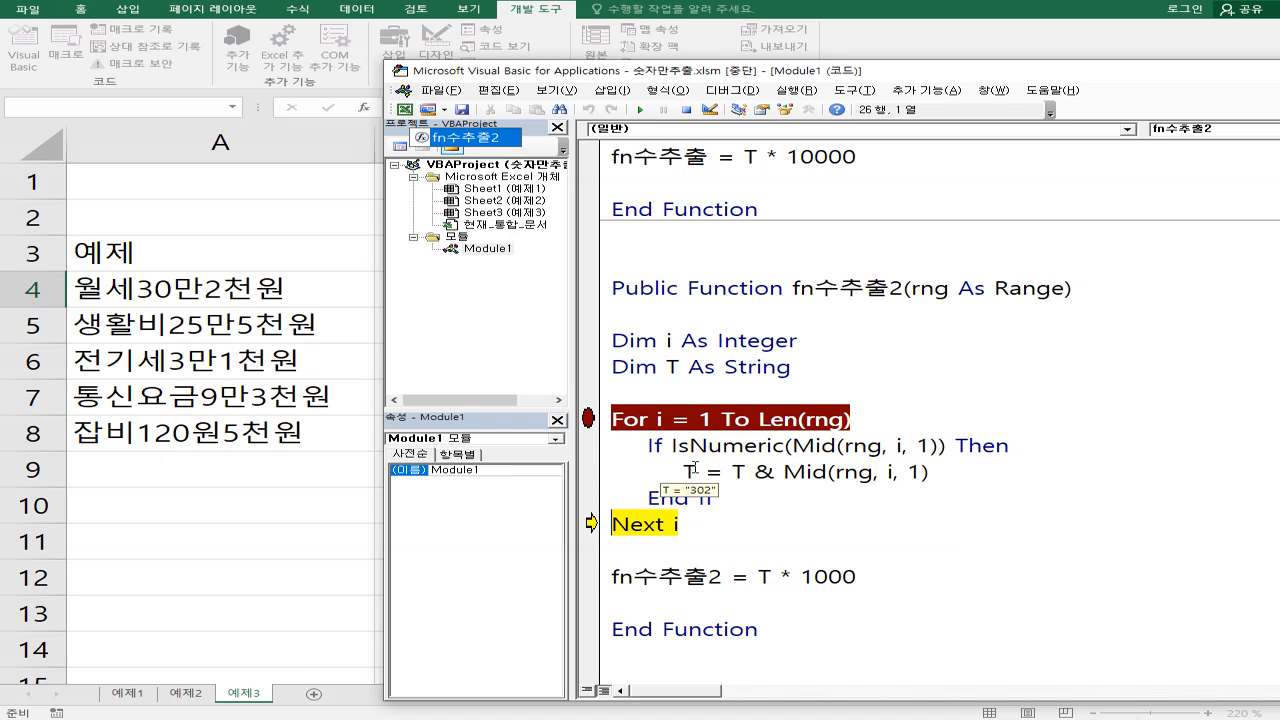
- Execute the T * 1000 result line through the end of fn수추출2 and remove the breakpoint from the For line
{"action": "mouse_move", "coordinate": [768, 577]}
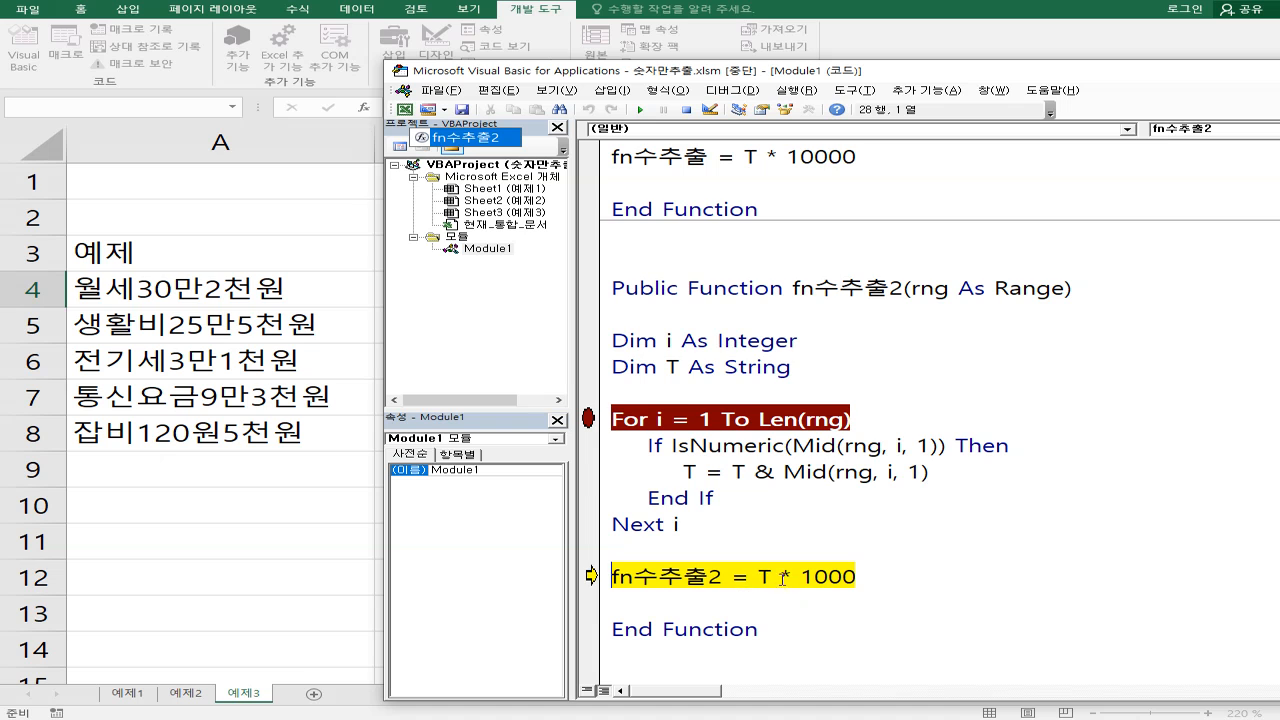
{"action": "key", "text": "F8"}
{"action": "key", "text": "F8"}
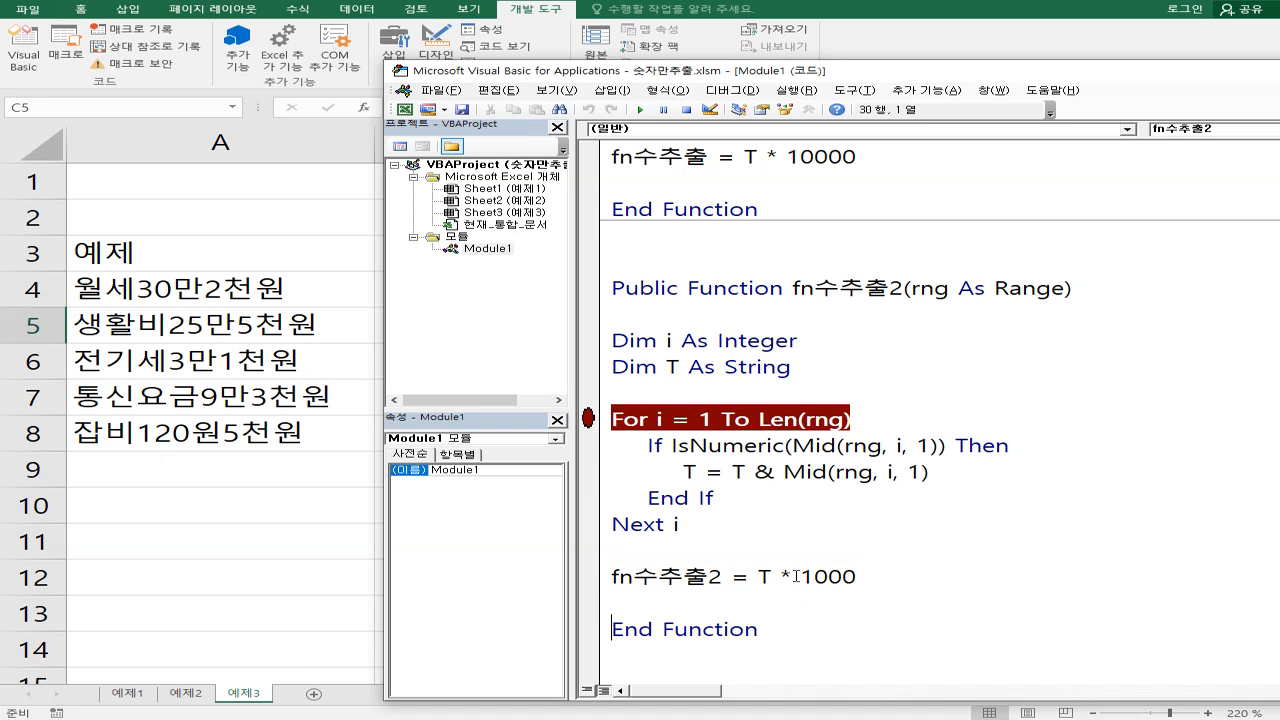
{"action": "left_click", "coordinate": [589, 420]}
- Switch back to the Excel worksheet and fill the fn수추출2 formula from C4 down to C8
{"action": "left_click", "coordinate": [266, 361]}
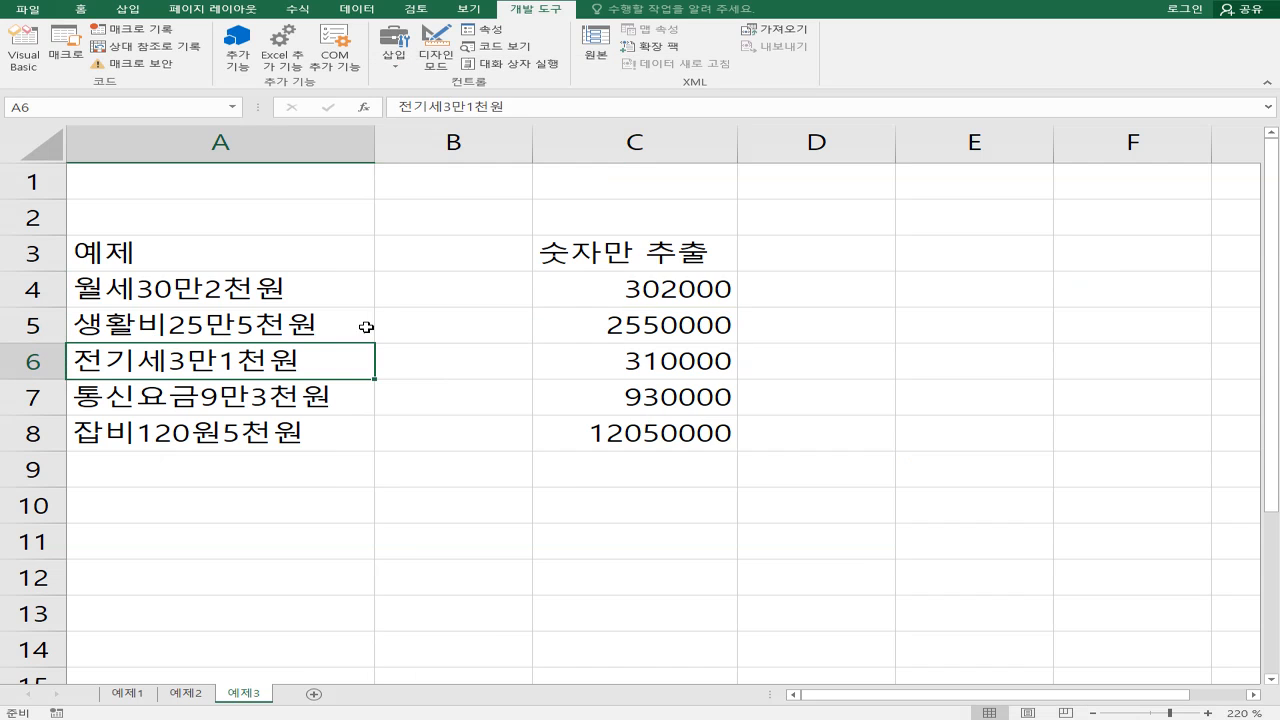
{"action": "left_click", "coordinate": [645, 292]}
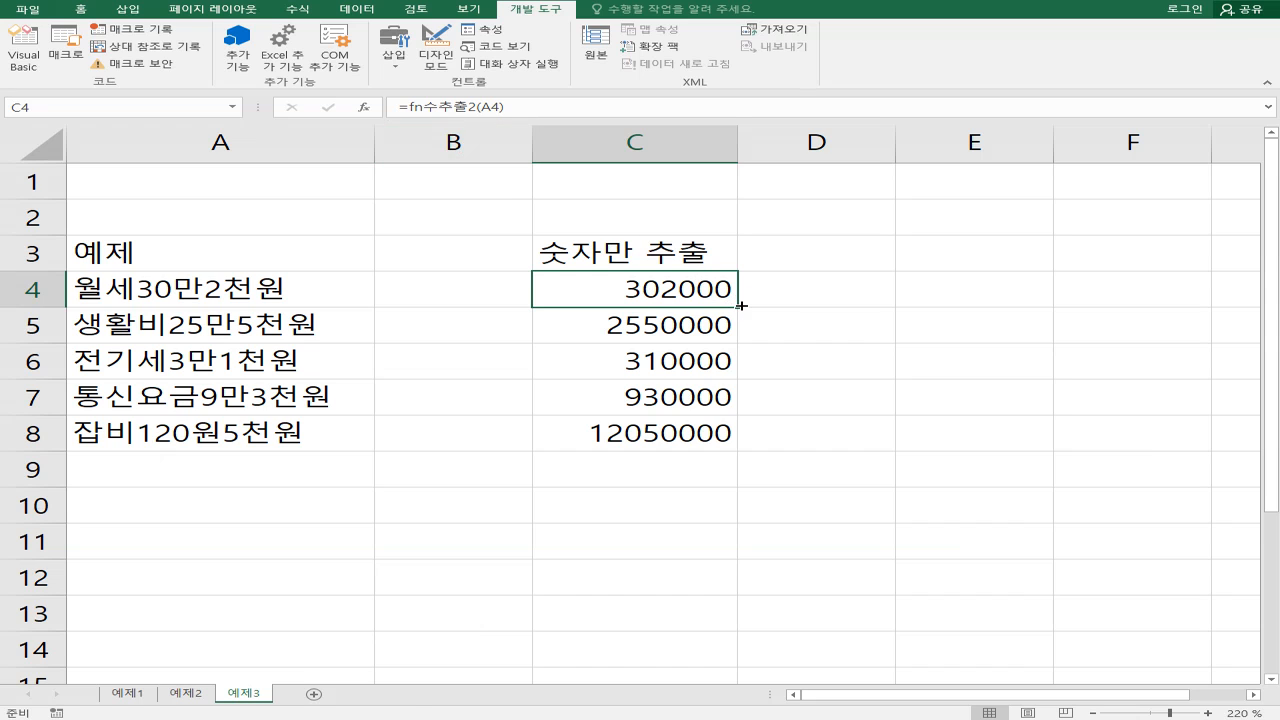
{"action": "left_click_drag", "start_coordinate": [737, 307], "coordinate": [733, 445]}
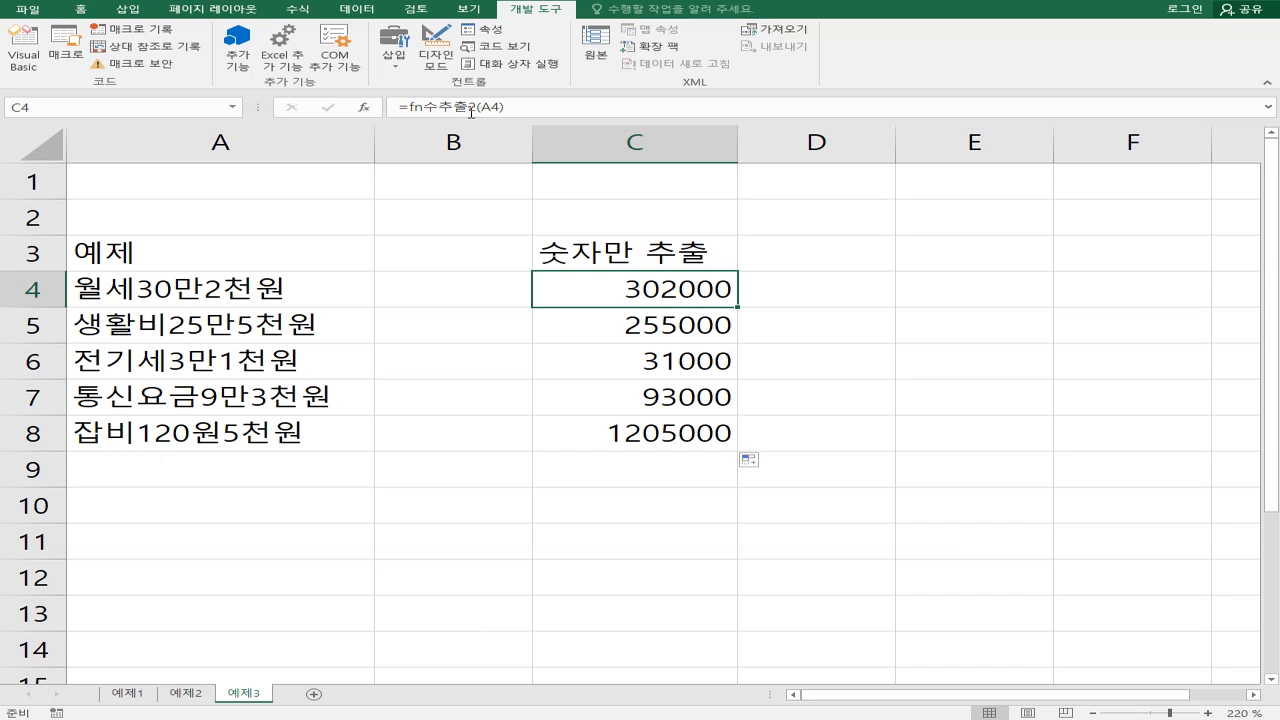
- Check the fn수추출2 formulas and extracted amounts in C4:C8 on sheet 예제3
{"action": "left_click", "coordinate": [660, 321]}
{"action": "left_click", "coordinate": [655, 362]}
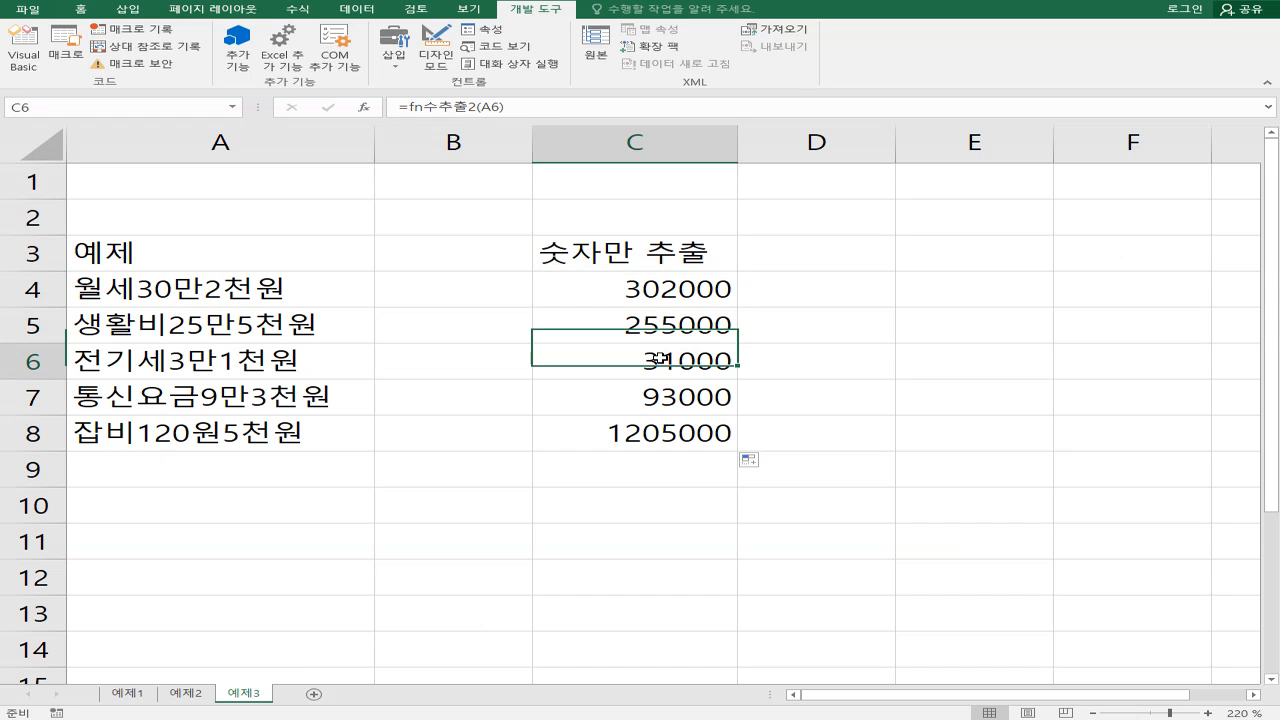
{"action": "left_click", "coordinate": [662, 398]}
{"action": "left_click", "coordinate": [675, 432]}
{"action": "left_click", "coordinate": [655, 283]}
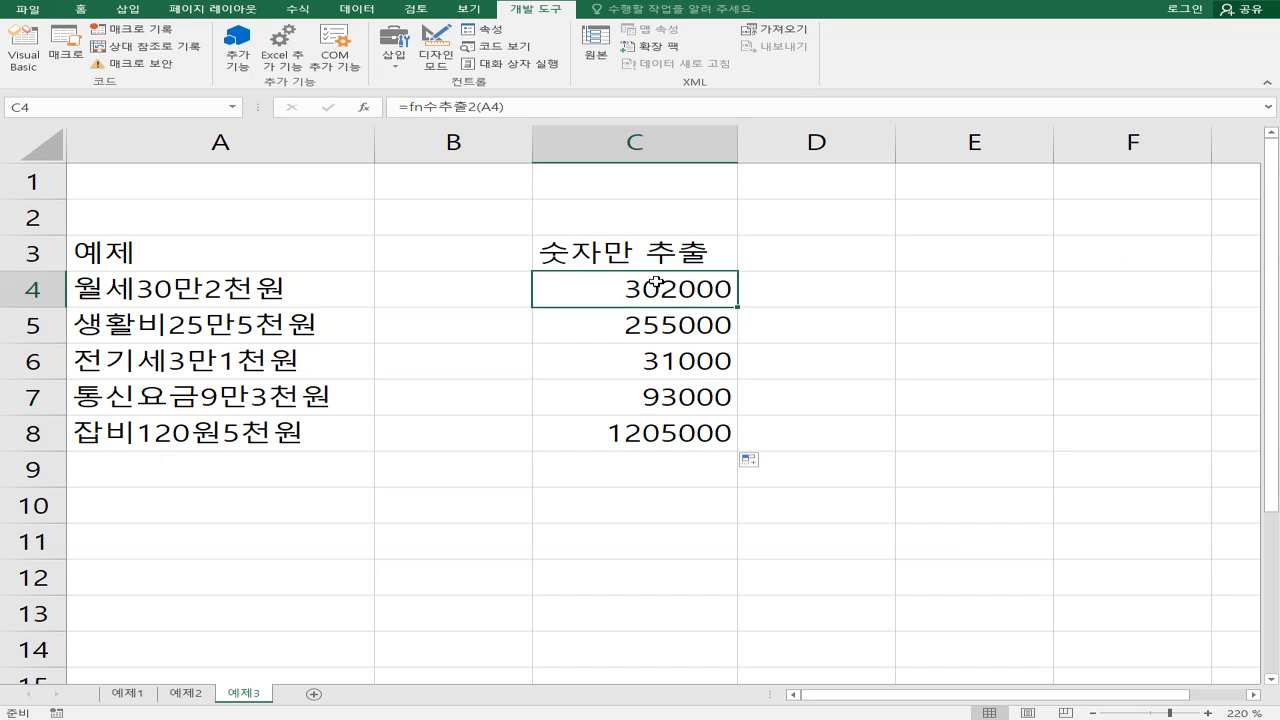
{"action": "left_click_drag", "start_coordinate": [653, 288], "coordinate": [640, 432]}
{"action": "left_click", "coordinate": [586, 362]}
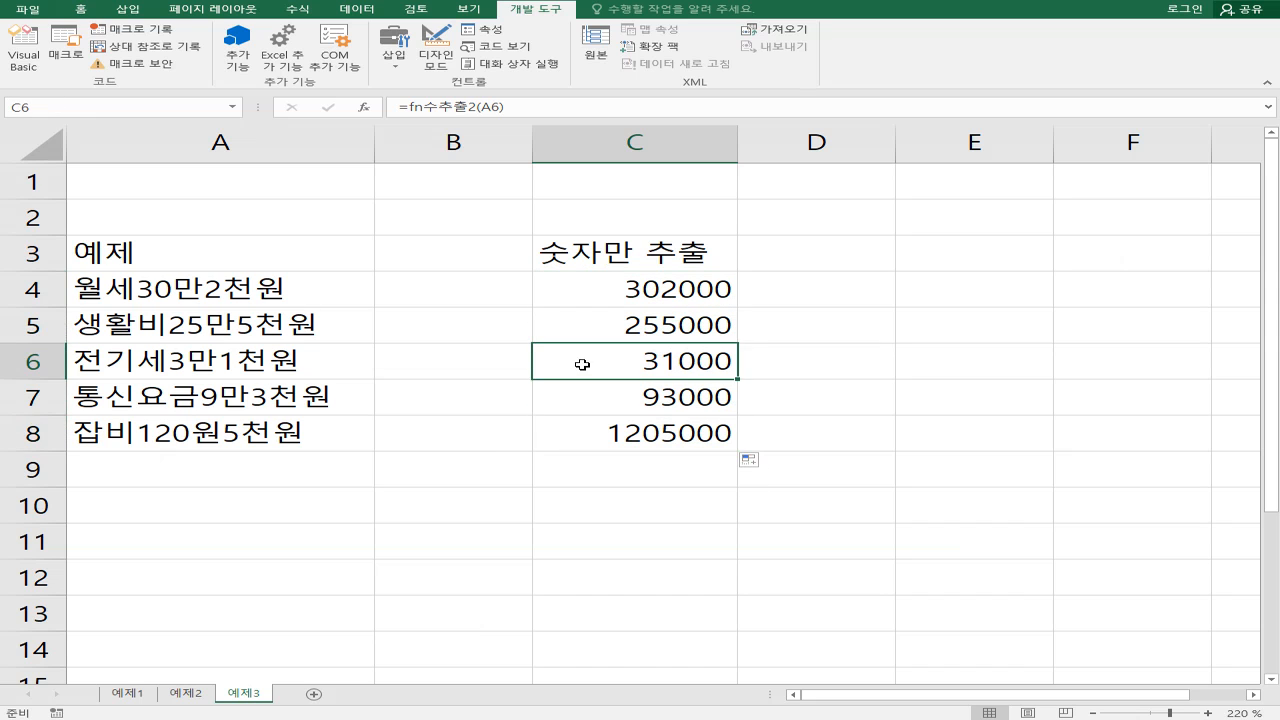
- Review the extraction examples on sheets 예제1 and 예제2, finishing on sheet 예제3
{"action": "left_click", "coordinate": [452, 432]}
{"action": "left_click", "coordinate": [188, 694]}
{"action": "left_click", "coordinate": [130, 694]}
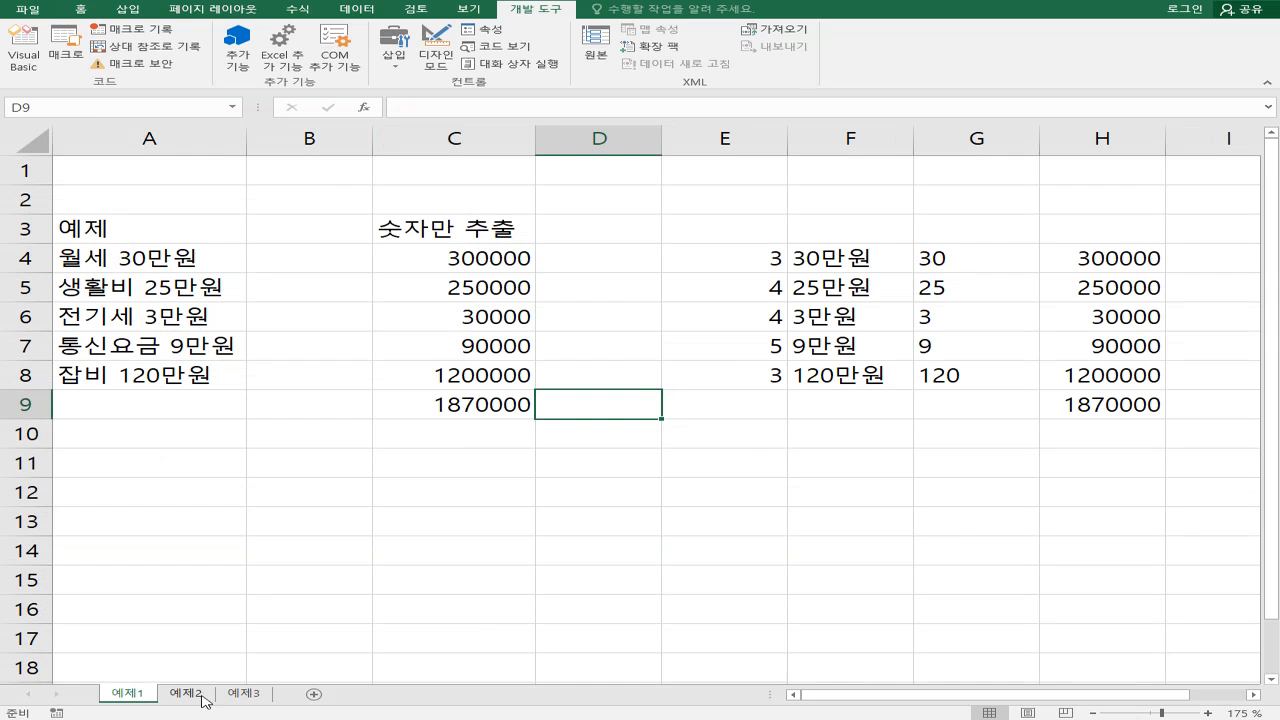
{"action": "left_click", "coordinate": [222, 697]}
{"action": "left_click", "coordinate": [186, 694]}
{"action": "left_click", "coordinate": [128, 694]}
{"action": "left_click", "coordinate": [186, 694]}
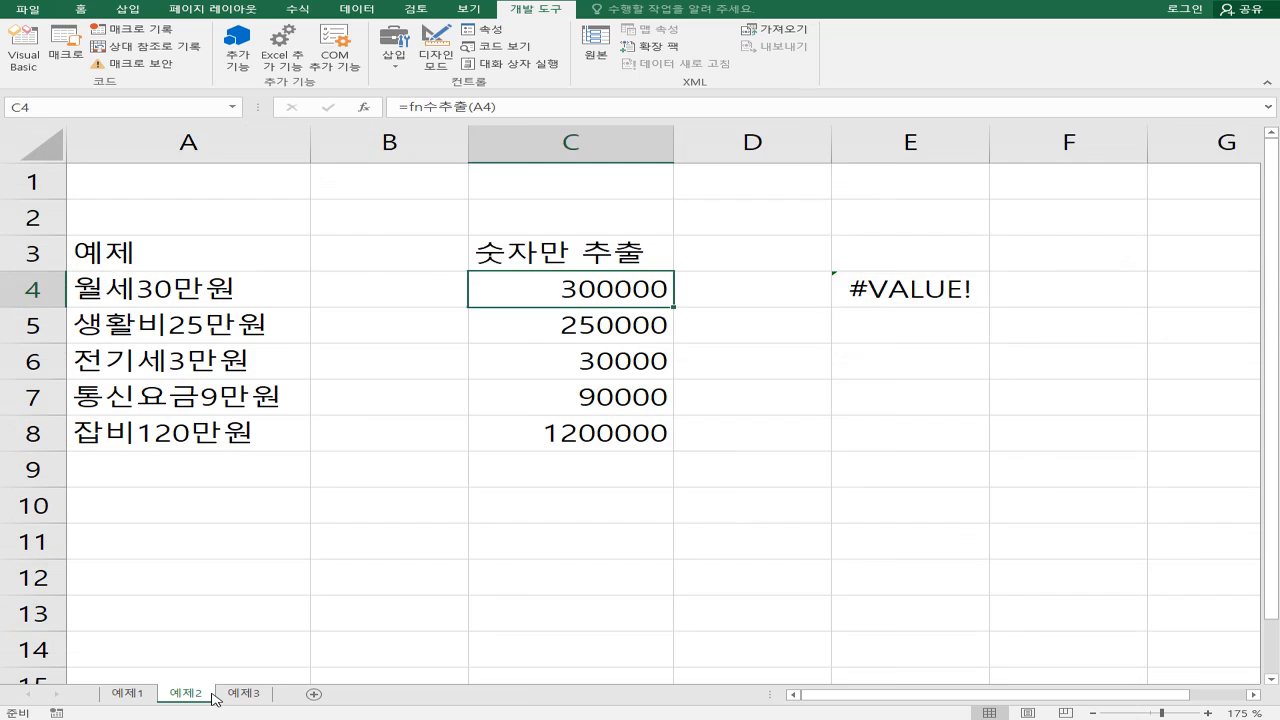
{"action": "left_click", "coordinate": [243, 694]}
{"action": "left_click", "coordinate": [488, 248]}
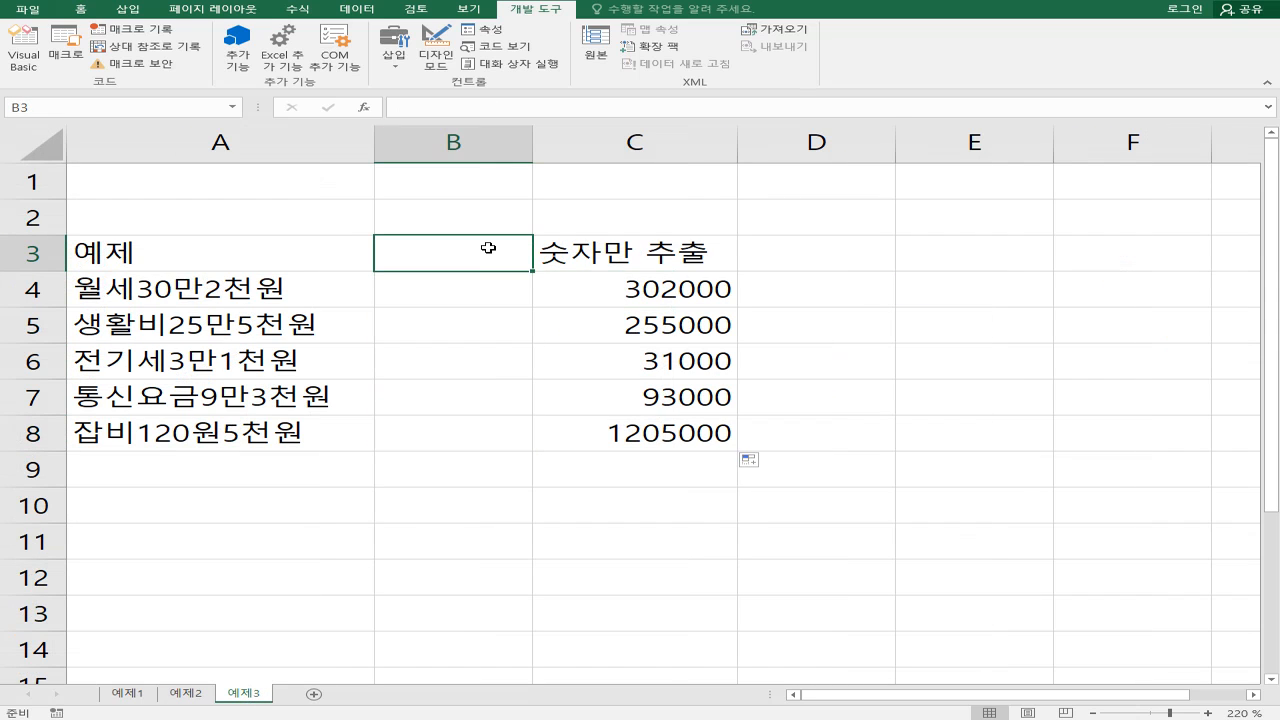
{"action": "left_click", "coordinate": [805, 247]}
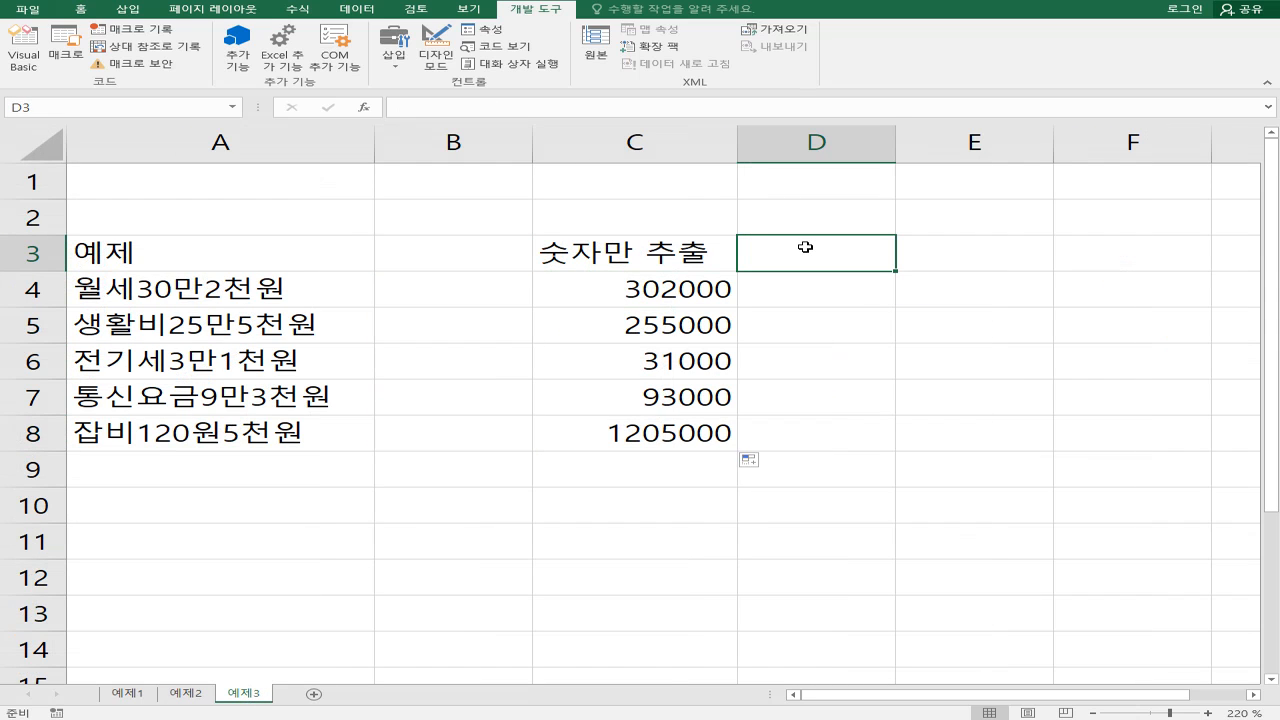